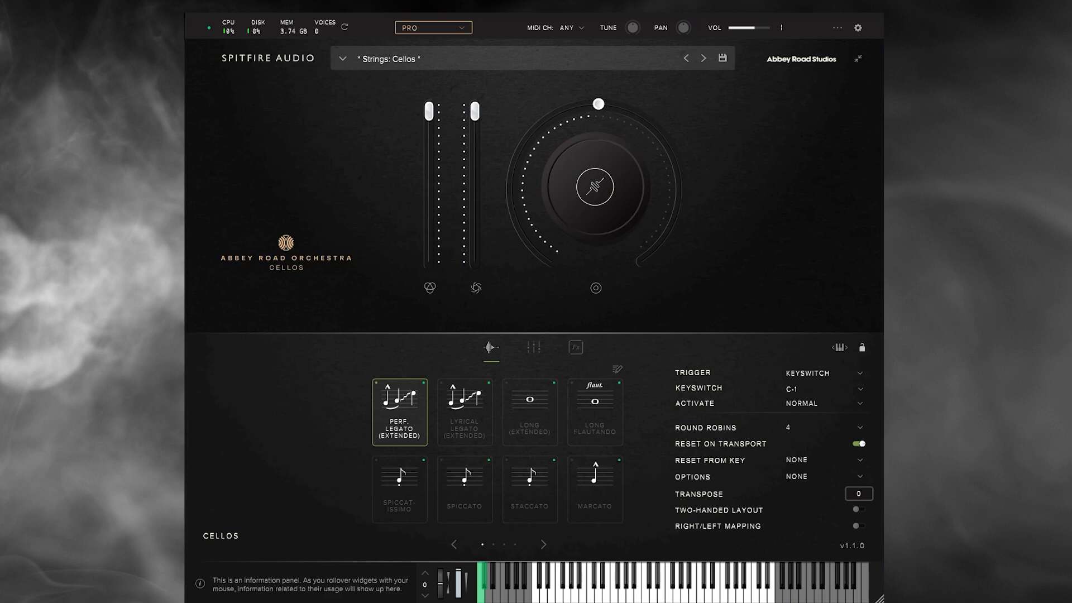
Step: Switch to the Lyrical Legato (Extended) technique and turn its vibrato up to 100% with the multi-use knob
left_click(451, 407)
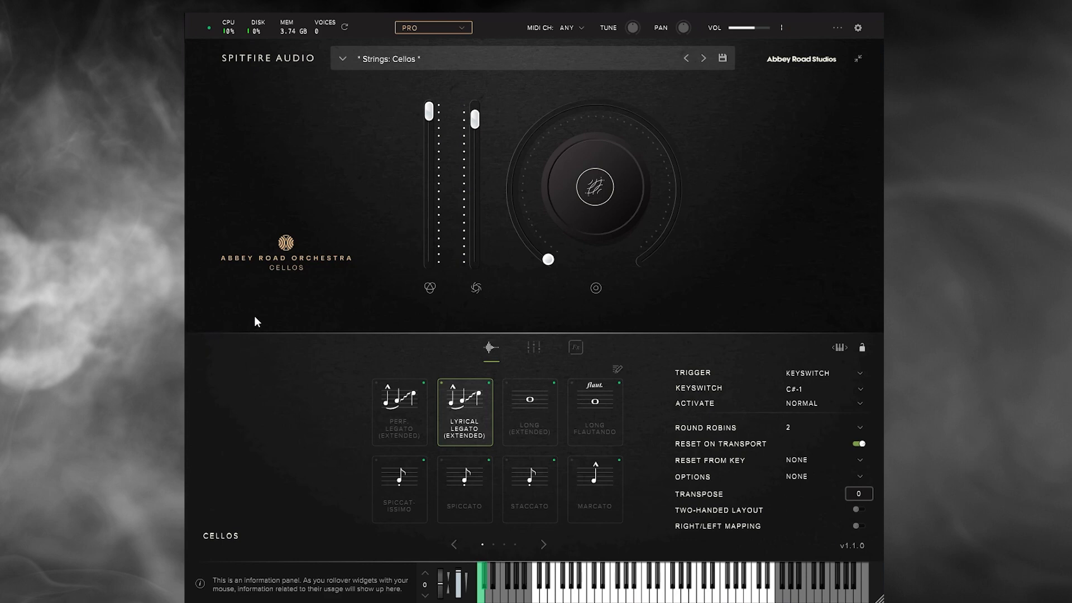
left_click(581, 200)
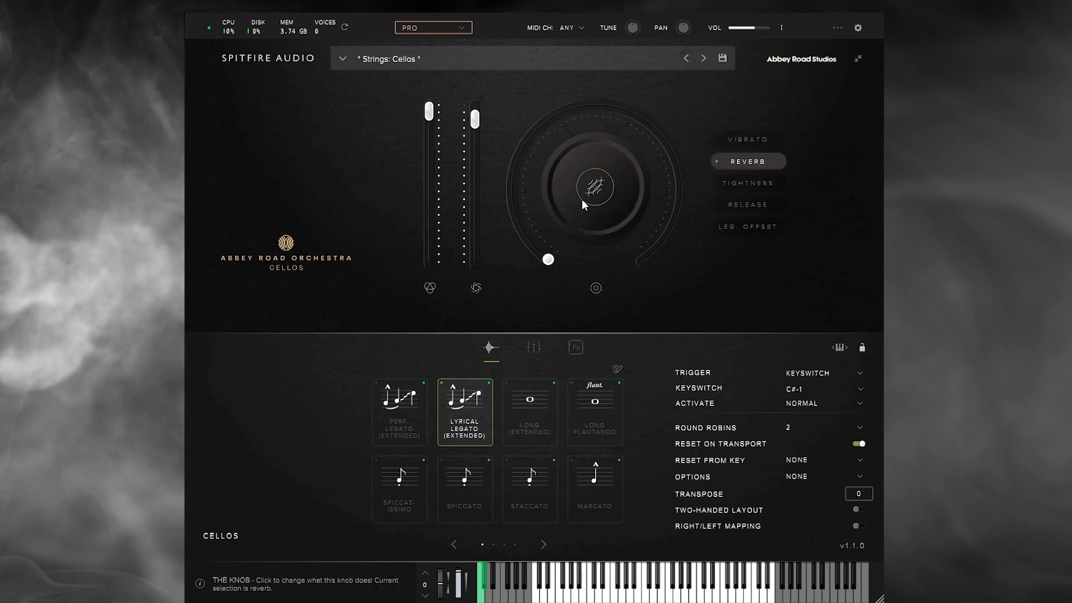
left_click(735, 137)
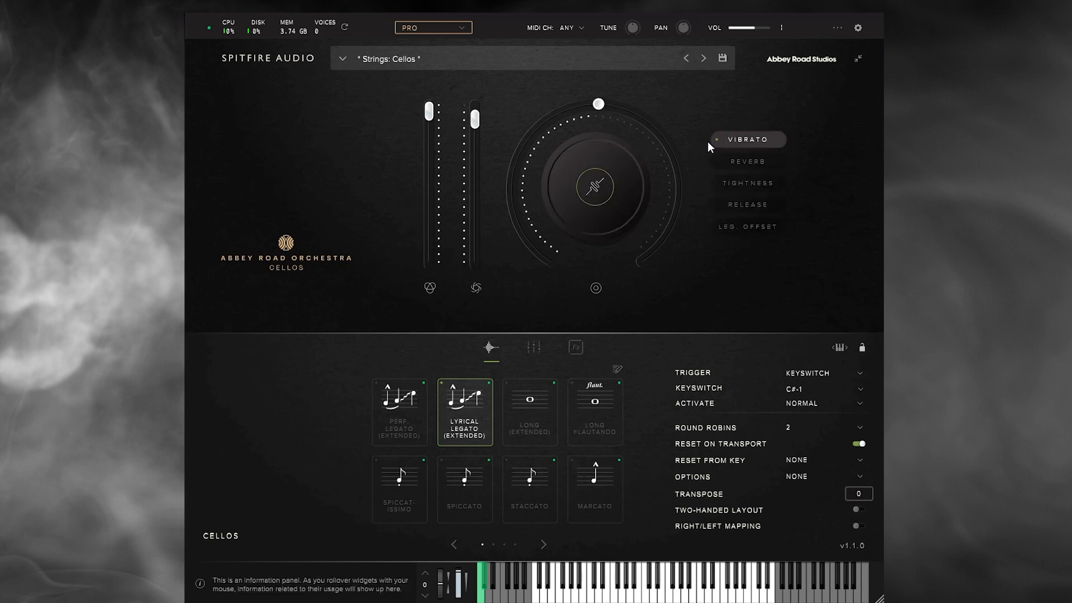
left_click_drag(598, 103, 703, 223)
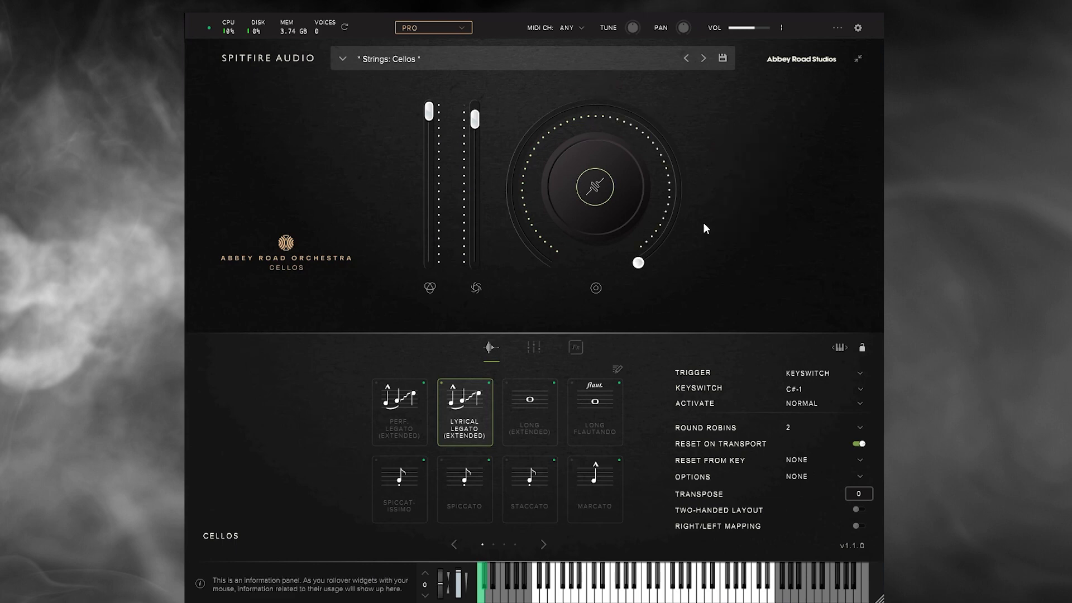
Step: Start MIDI CC learn for the vibrato knob
mouse_move(680, 228)
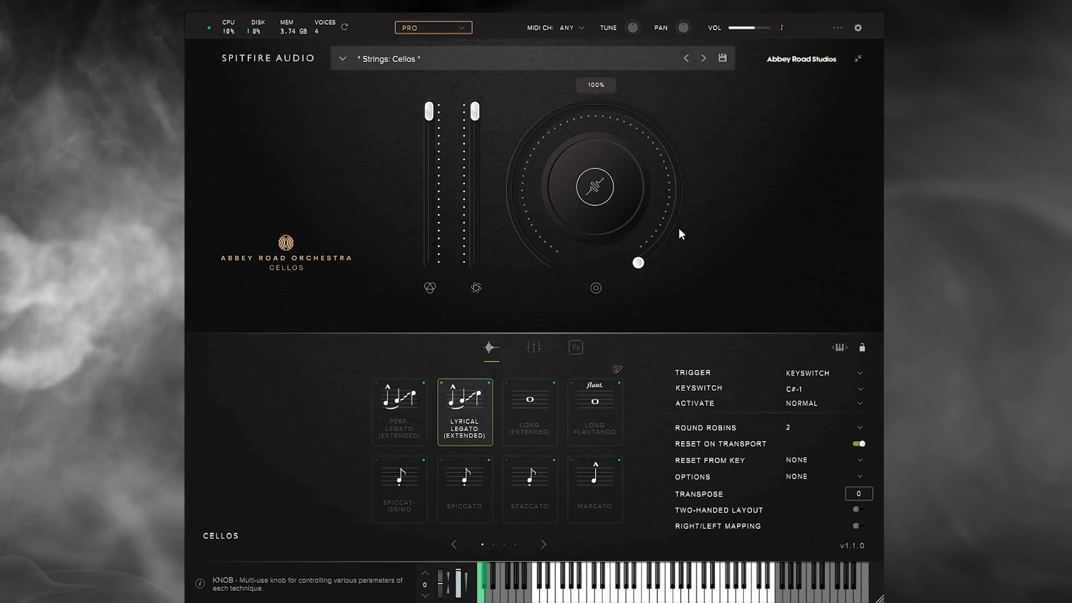
right_click(637, 266)
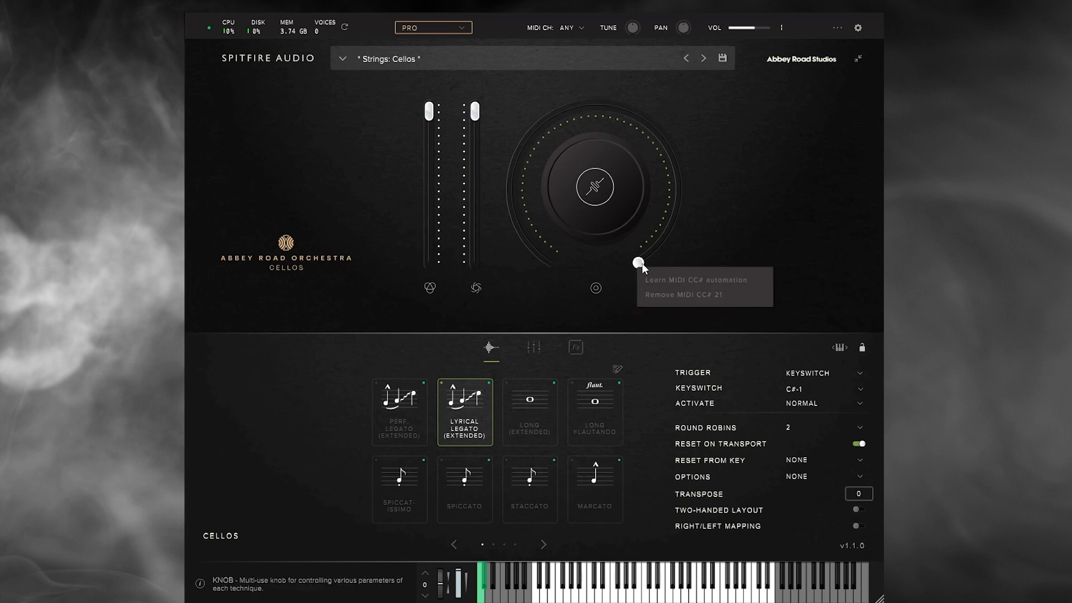
left_click(678, 282)
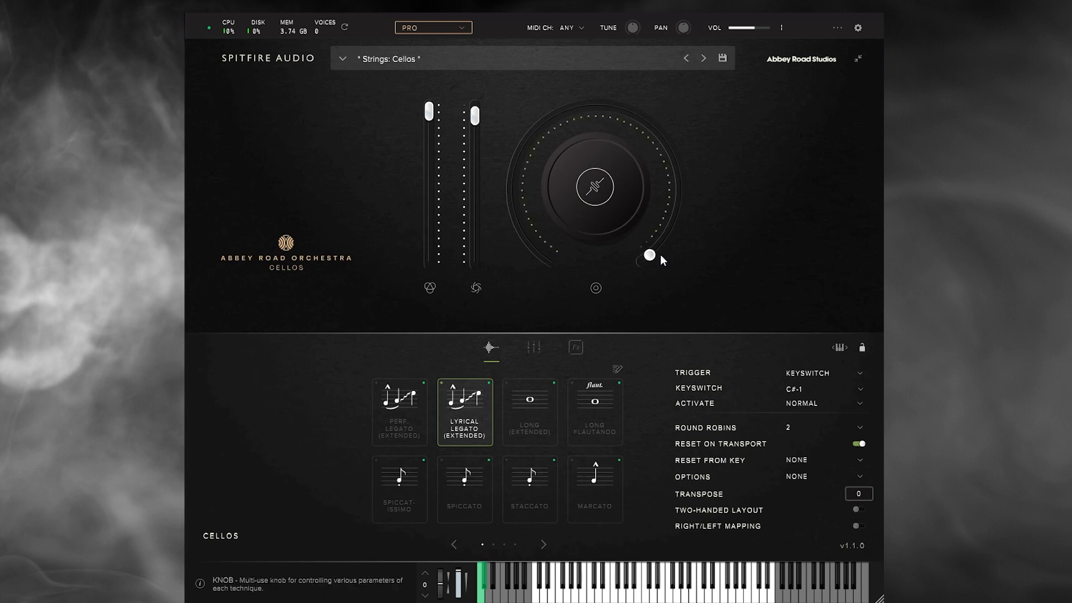
Step: Audition the Long (Extended) and Long Flautando techniques, comparing them by switching back and forth
left_click(541, 409)
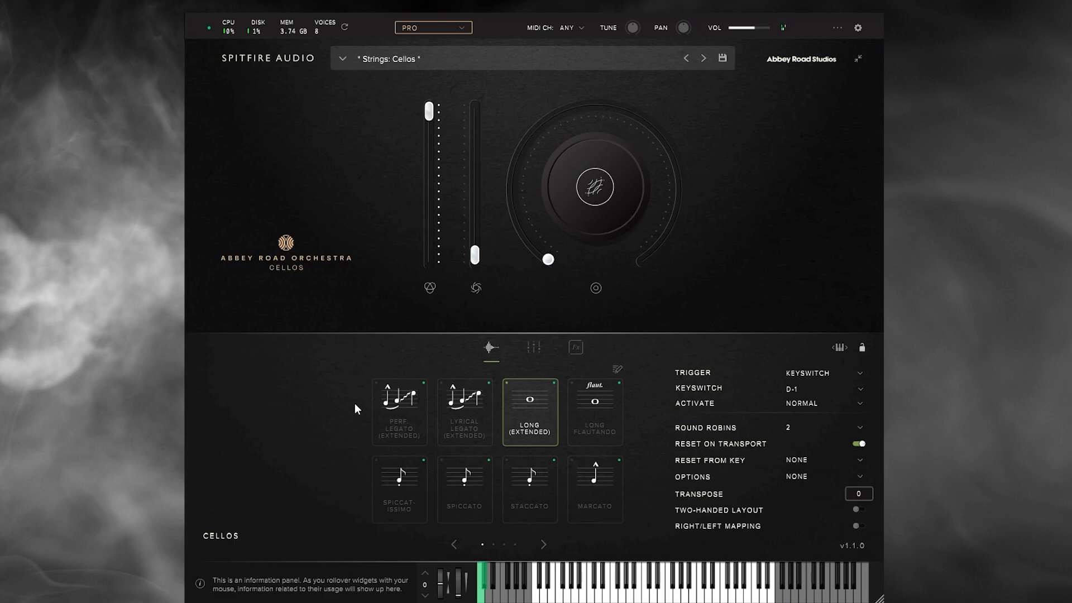
left_click(595, 398)
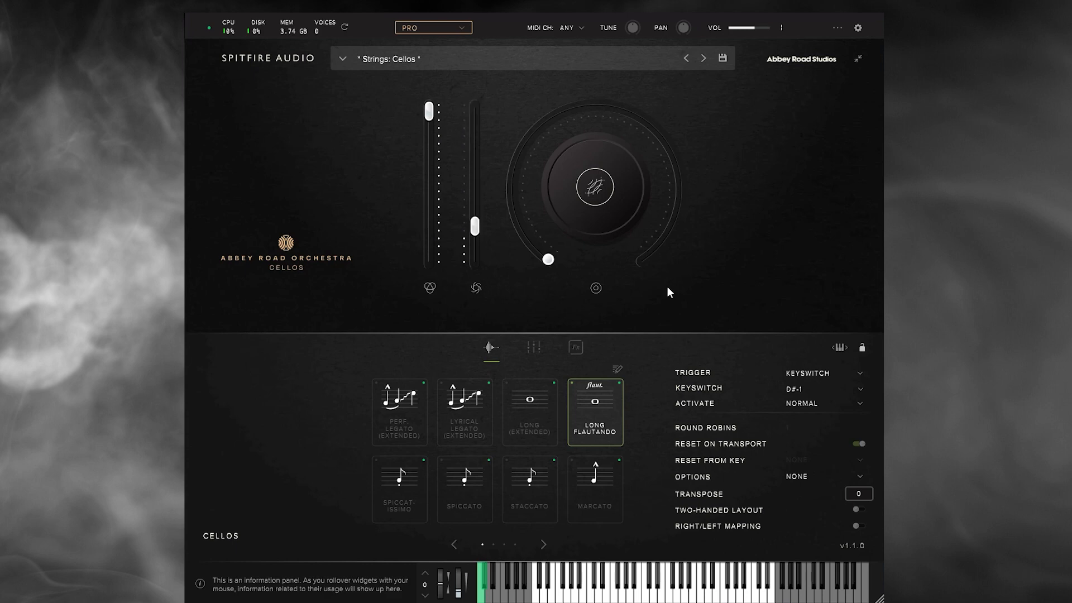
left_click(529, 409)
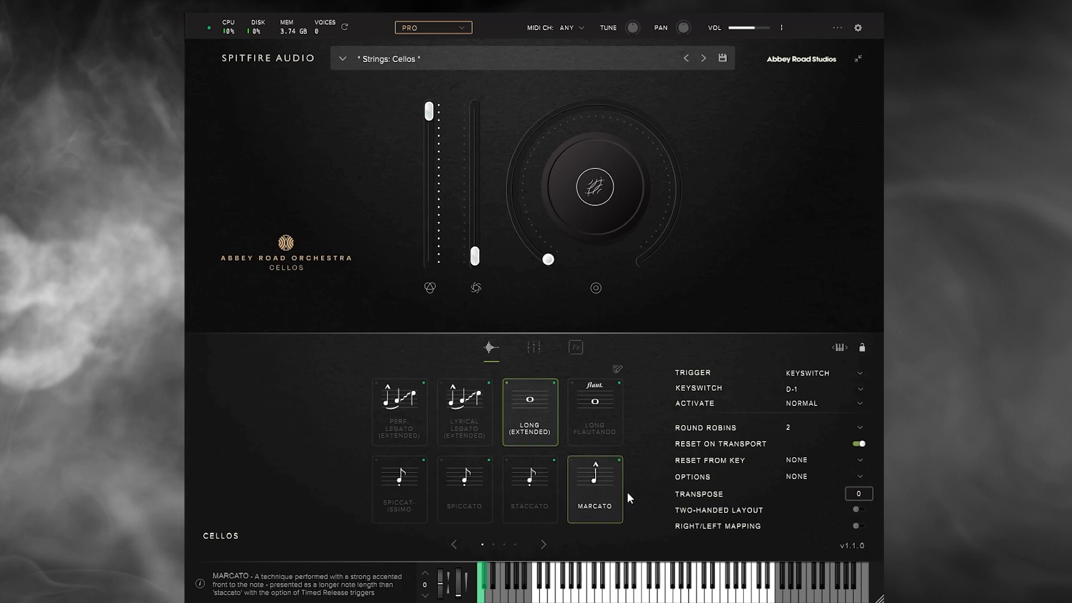
left_click(608, 403)
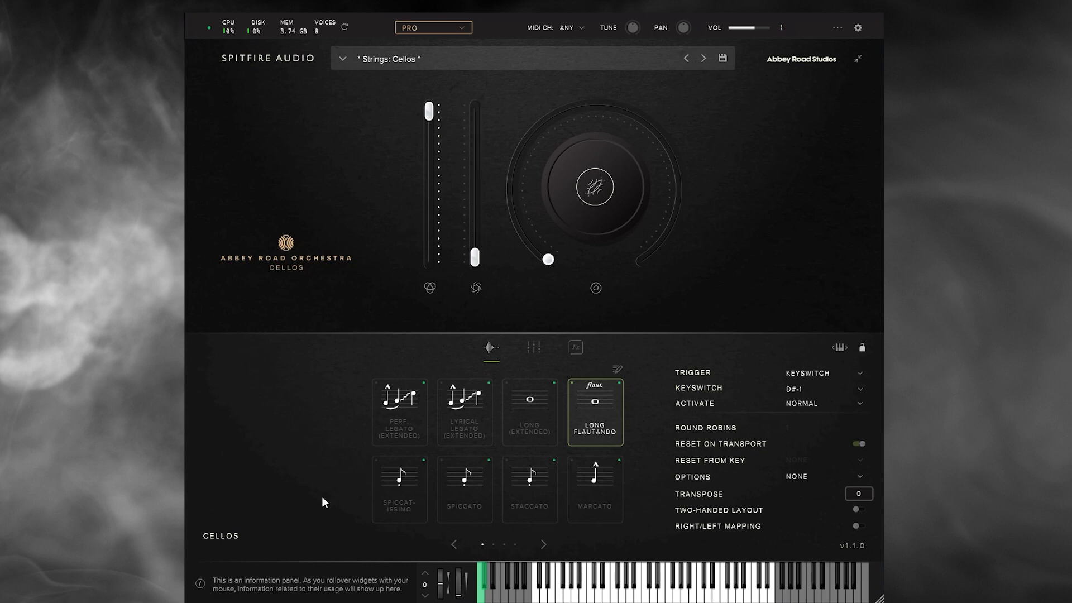
Step: Audition the short techniques in turn: Spiccatissimo, Spiccato, Staccato and Marcato
left_click(379, 491)
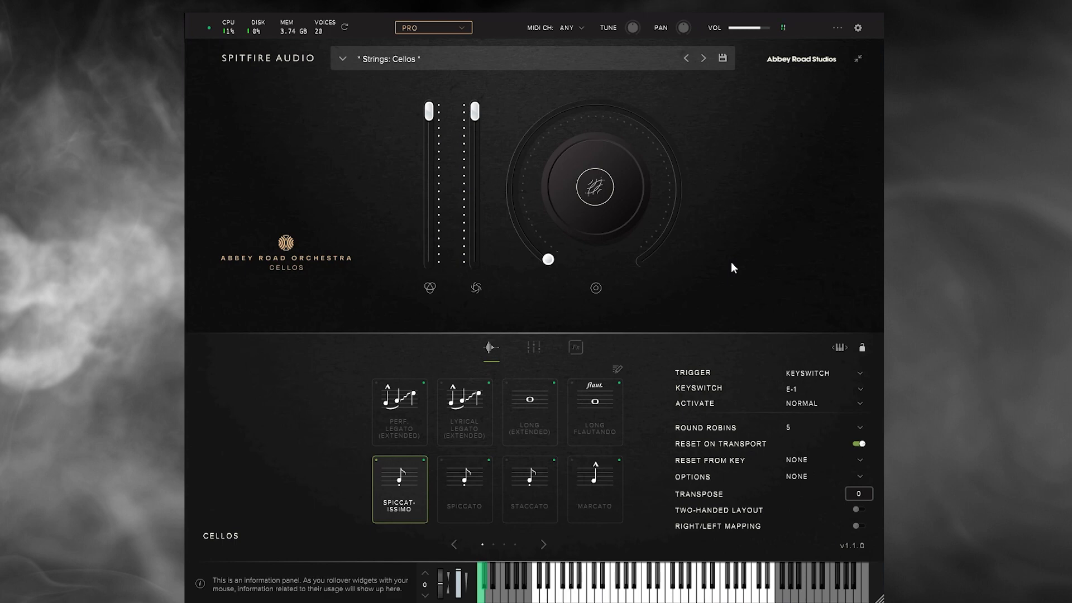
left_click(439, 505)
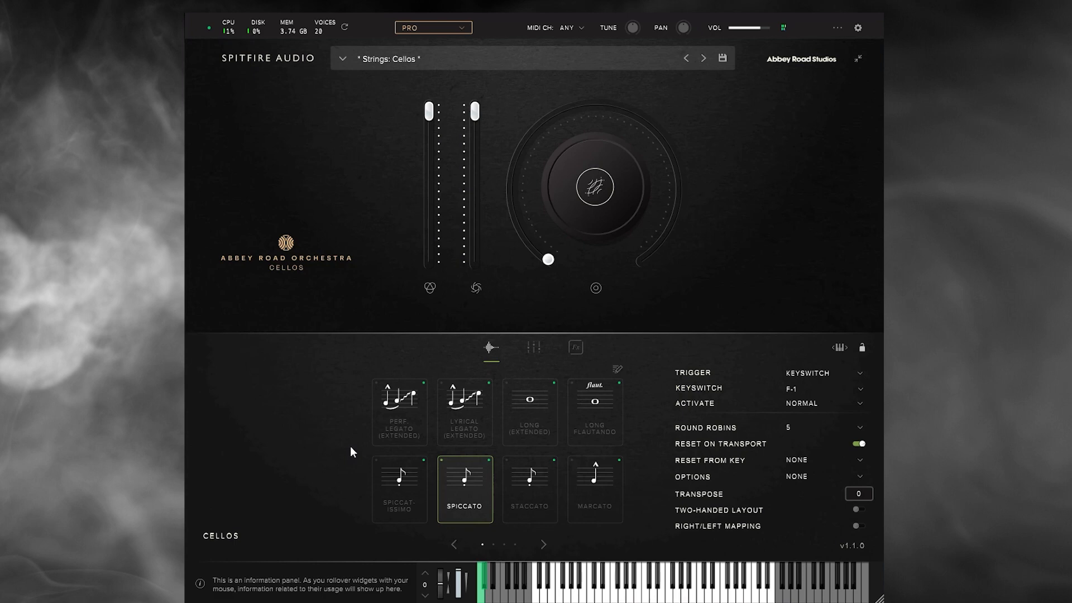
left_click(530, 486)
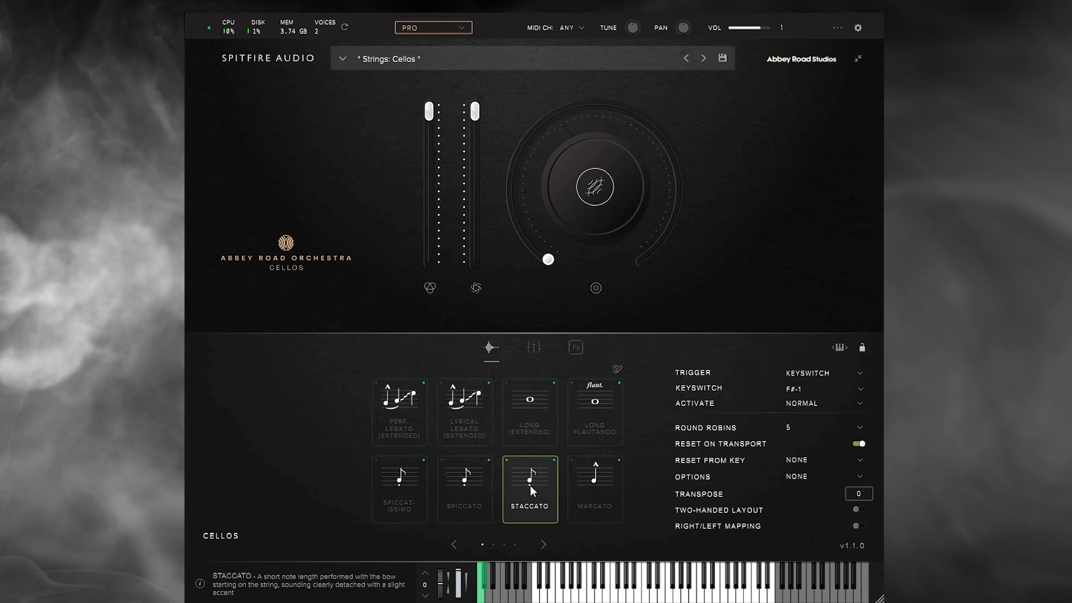
left_click(582, 483)
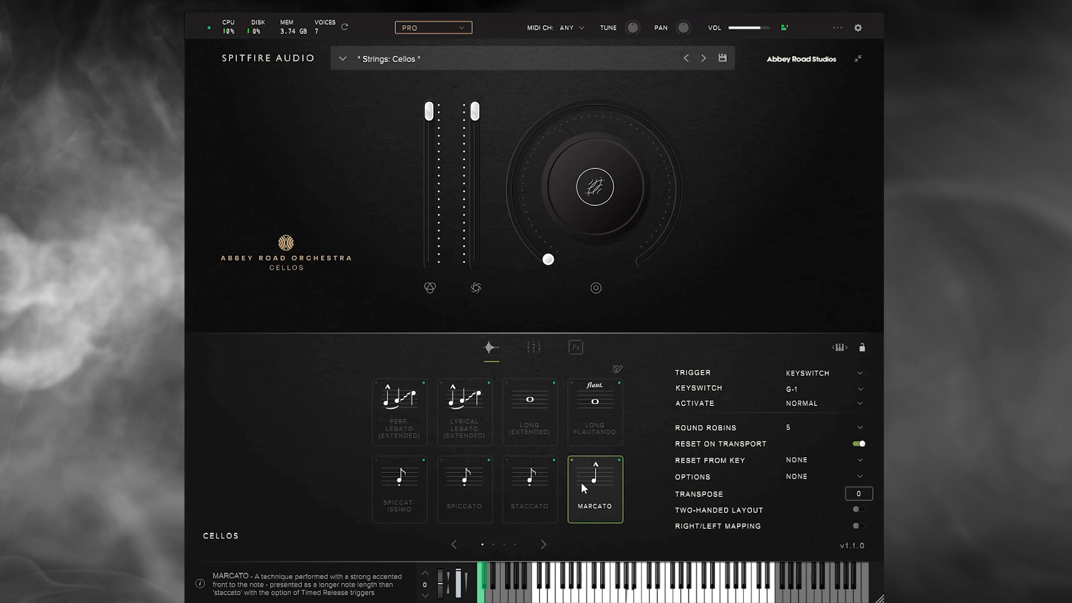
left_click(582, 483)
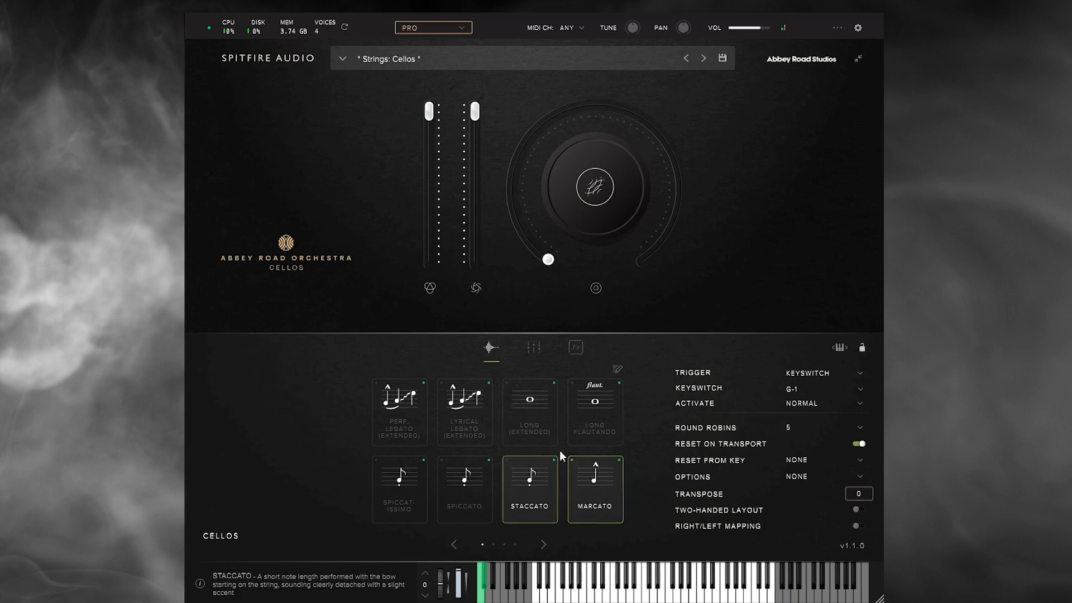
Step: Audition Tremolo, Long Harmonics, Pizzicato and Col Legno from the second page of techniques
left_click(544, 544)
left_click(404, 438)
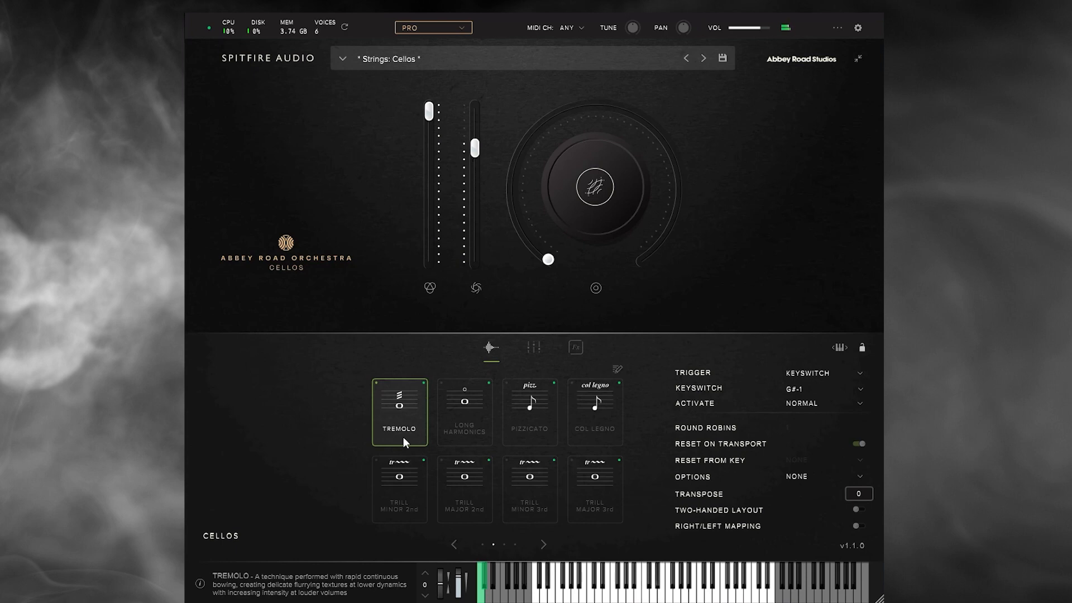
left_click(443, 416)
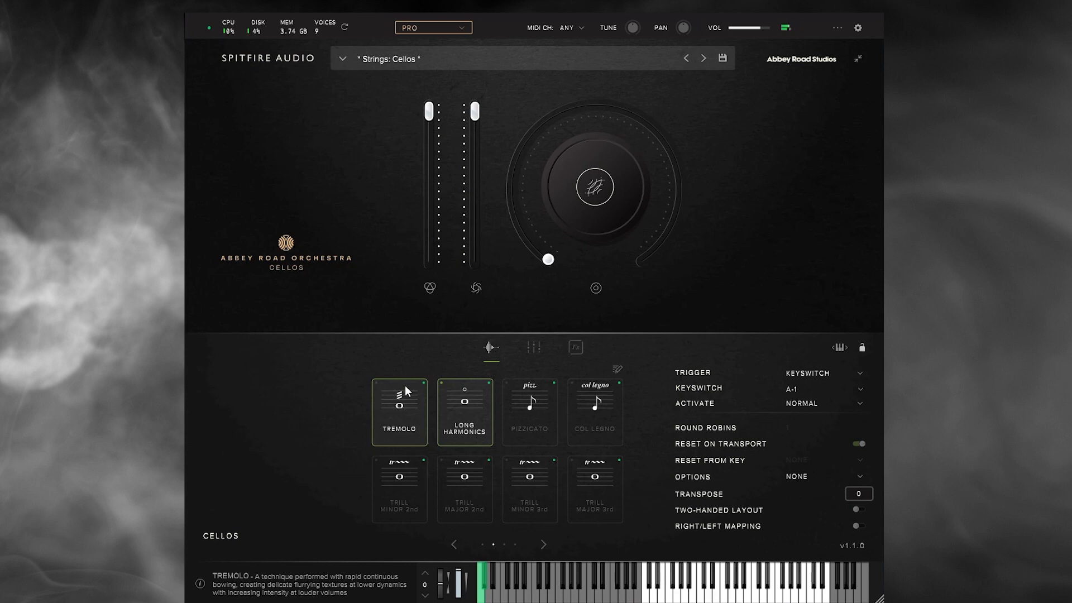
left_click(511, 437)
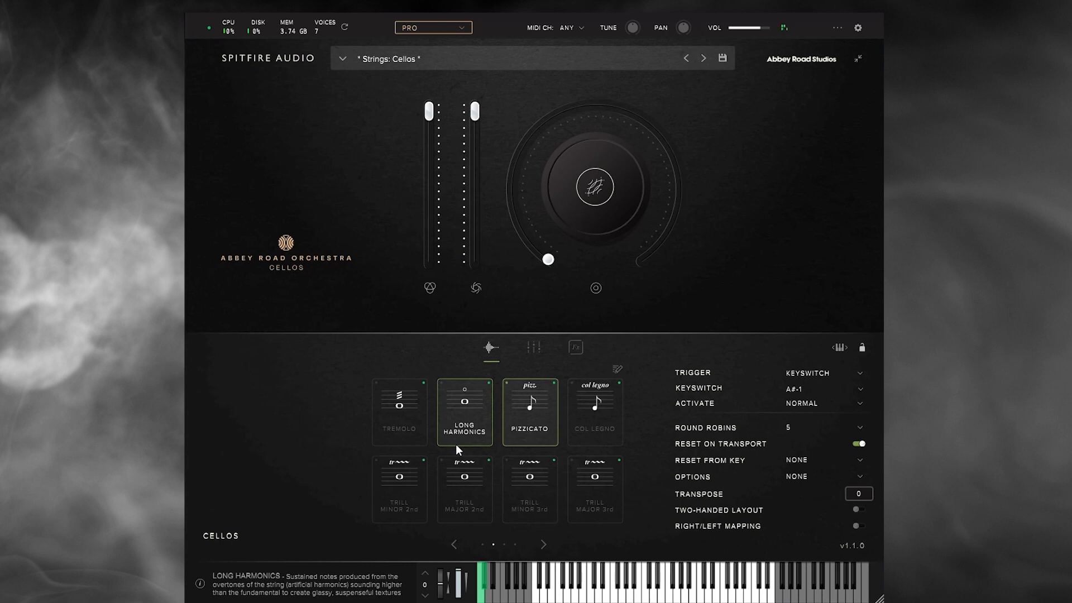
left_click(595, 418)
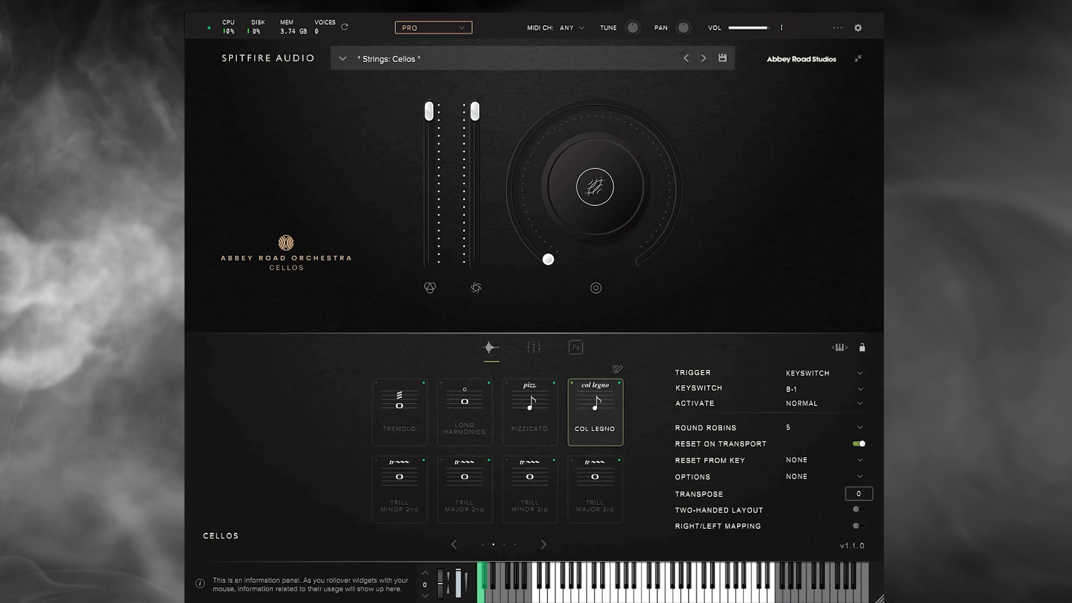
Step: Audition the Minor 2nd, Major 2nd, Minor 3rd and Major 3rd trills, adjusting the master volume during the first one
left_click(379, 478)
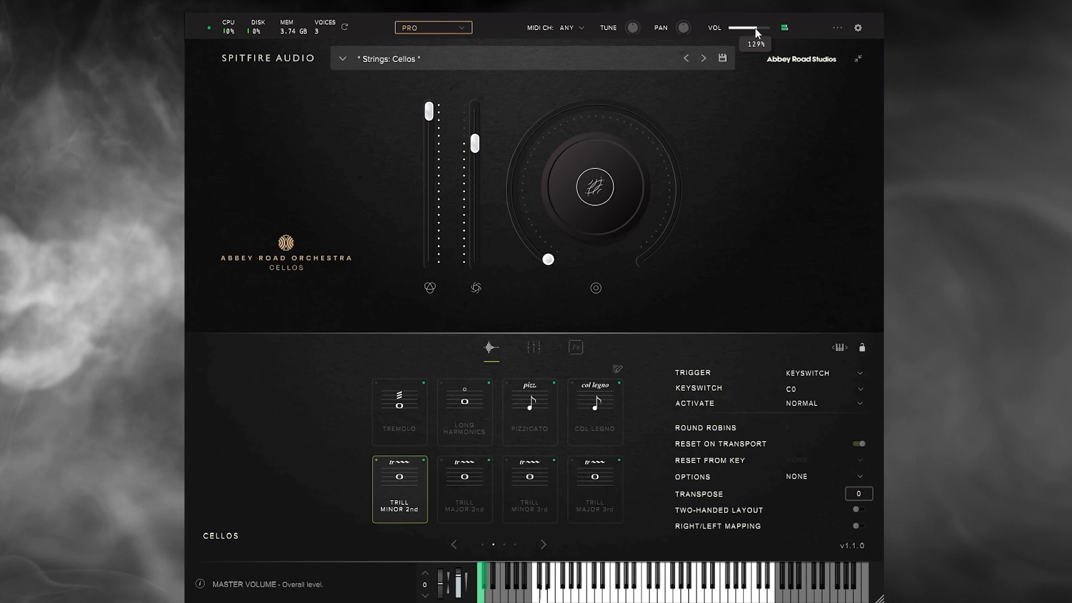
left_click_drag(762, 28, 766, 28)
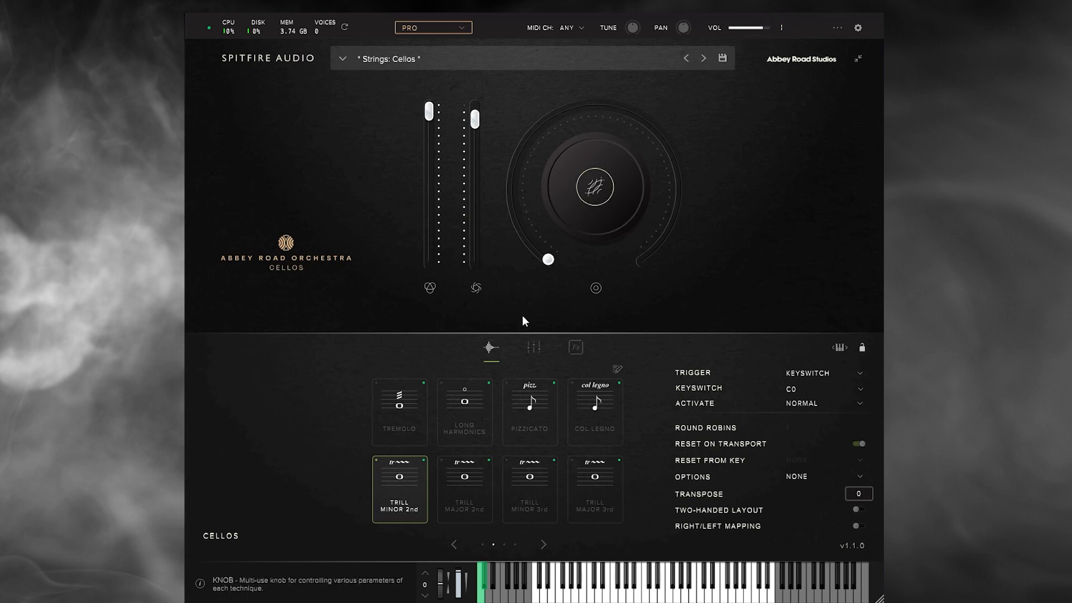
left_click(454, 492)
mouse_move(651, 254)
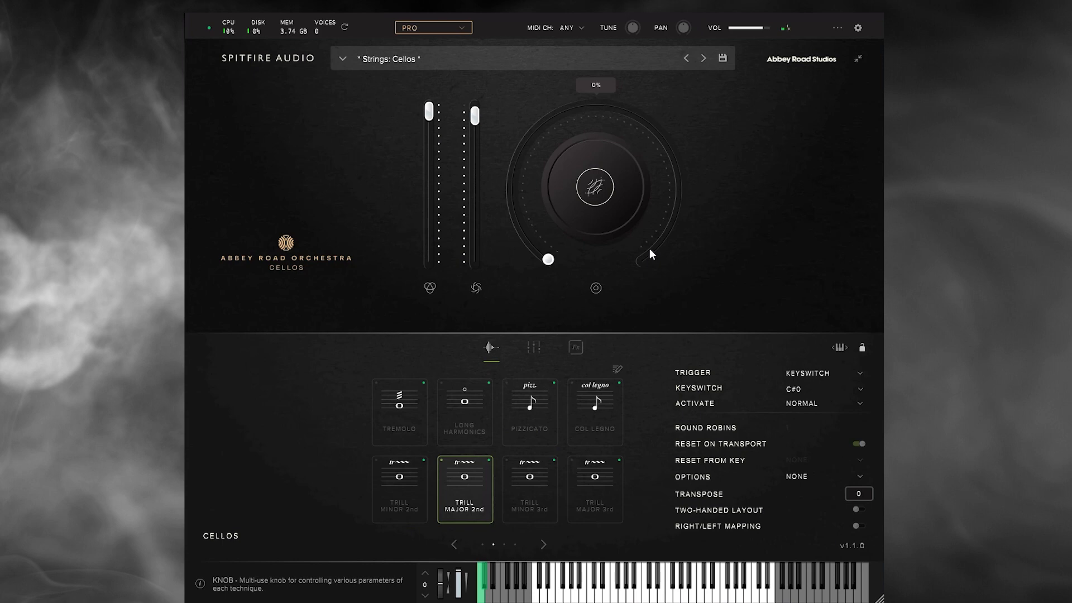
left_click(511, 481)
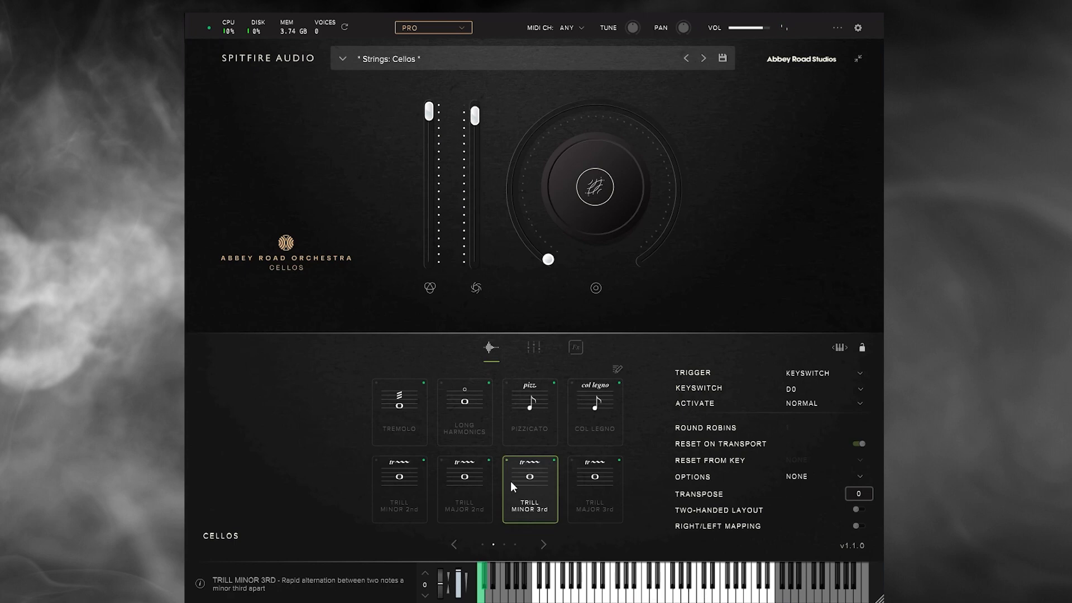
left_click(575, 476)
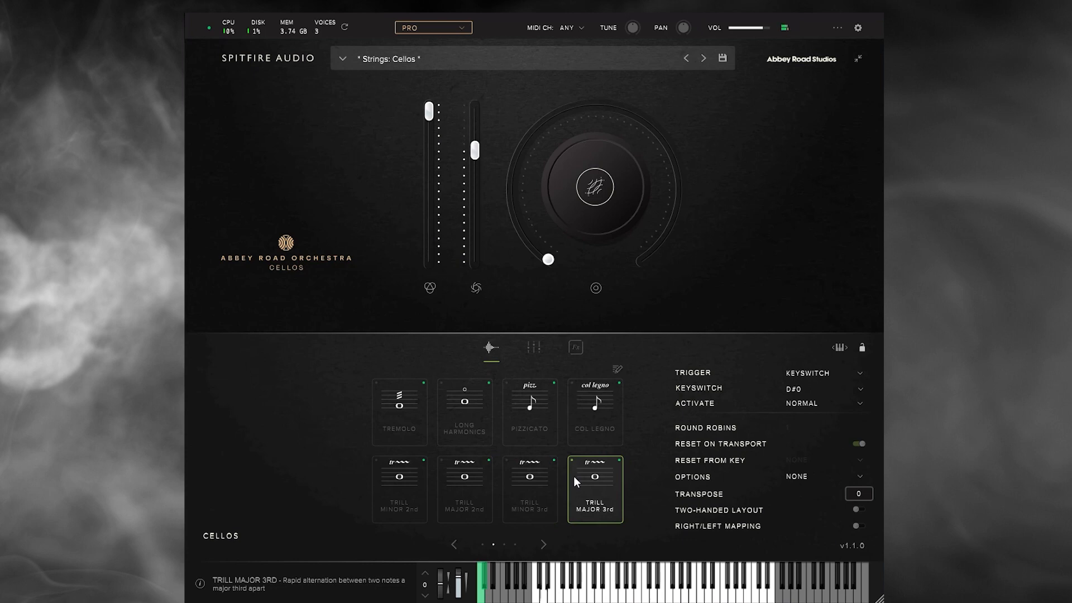
Step: Audition the measured tremolos, Legato Runs and Legato Detache from the third page of techniques
left_click(545, 545)
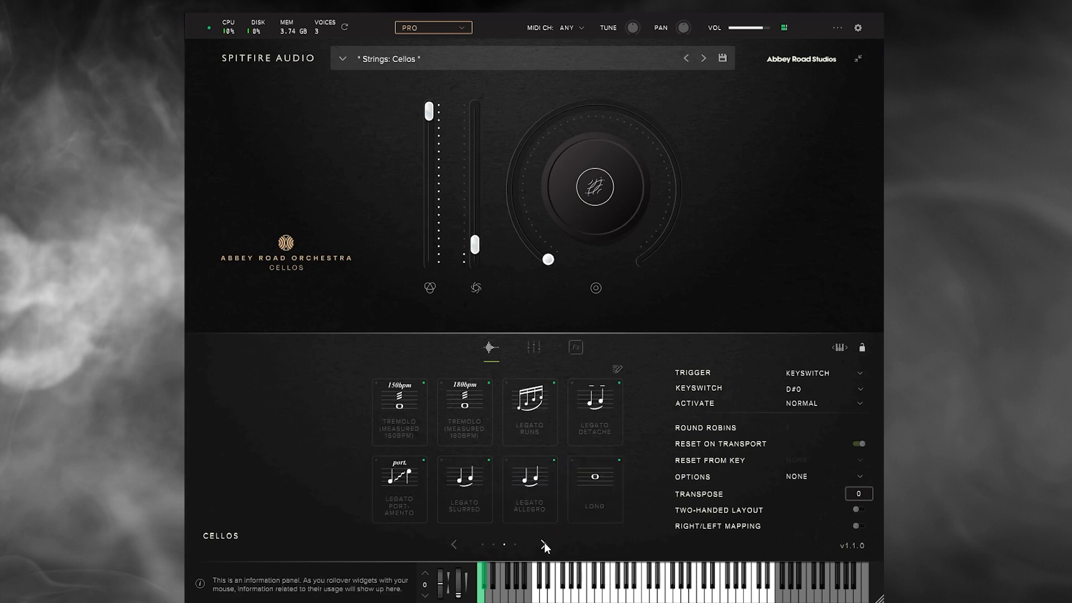
left_click(405, 427)
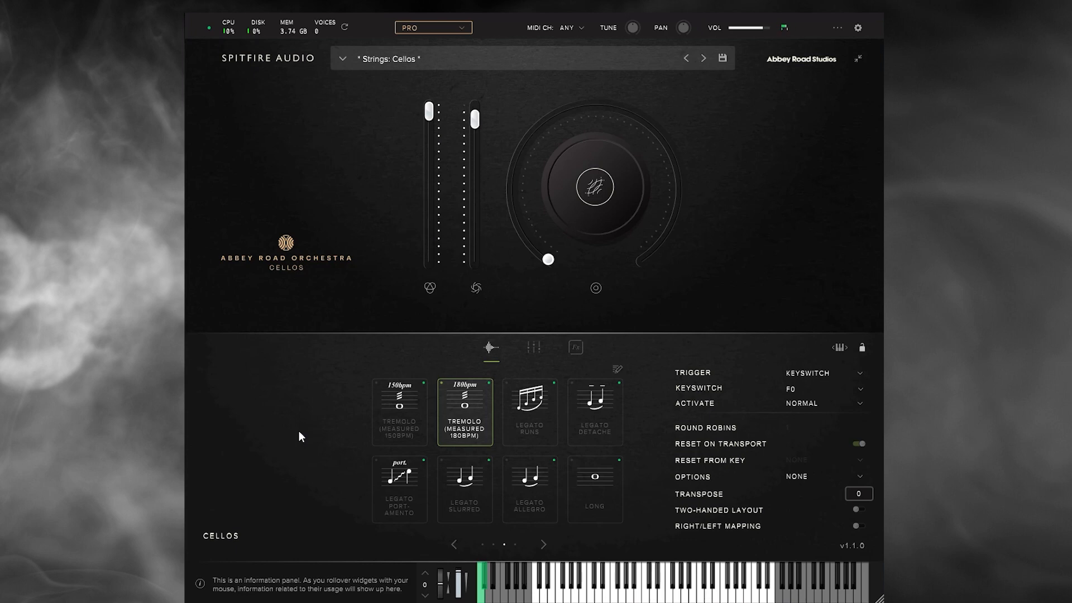
left_click(506, 415)
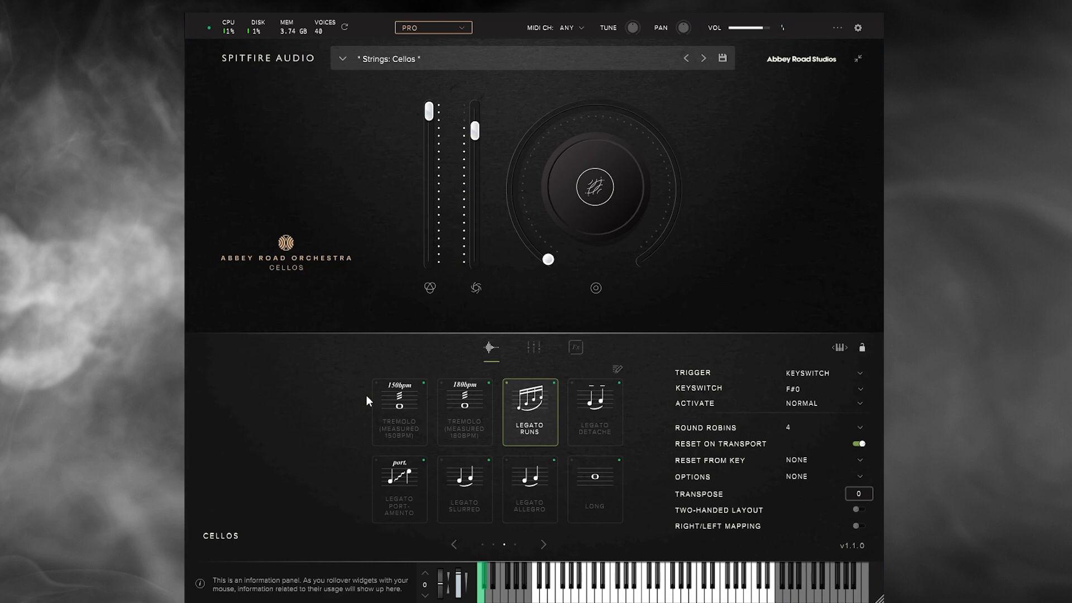
left_click(600, 410)
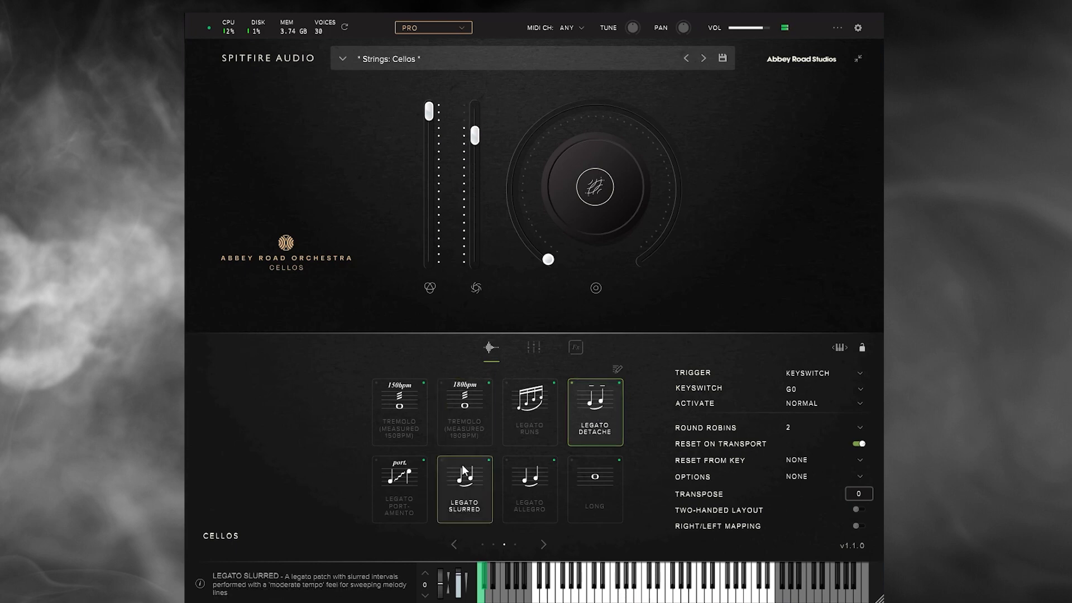
Step: Audition Legato Portamento, Legato Slurred, Legato Allegro and the plain Long technique in turn
left_click(415, 494)
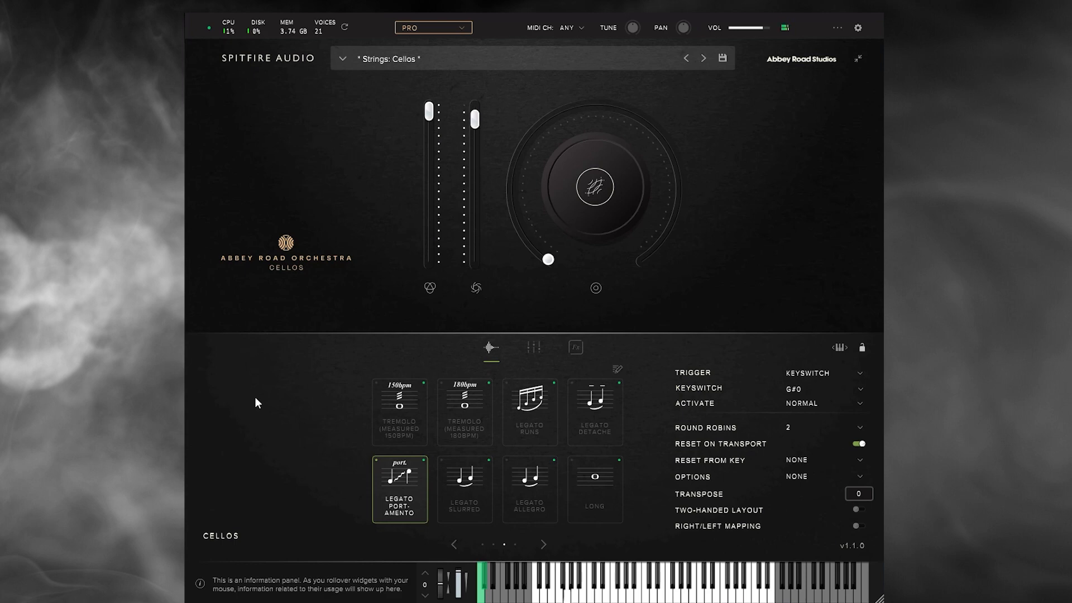
left_click(443, 467)
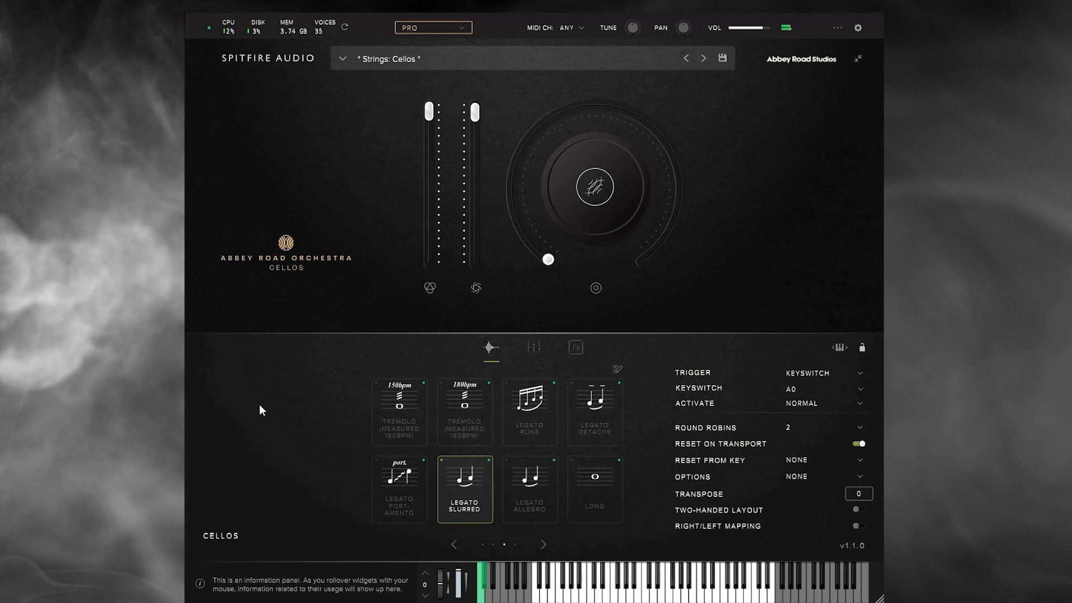
left_click(520, 469)
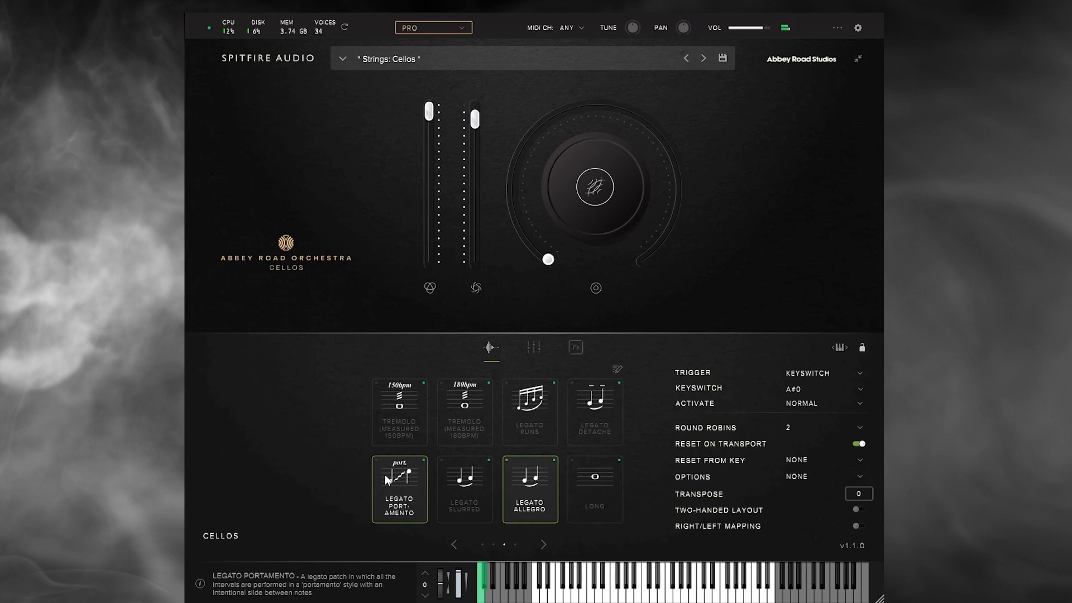
left_click(592, 478)
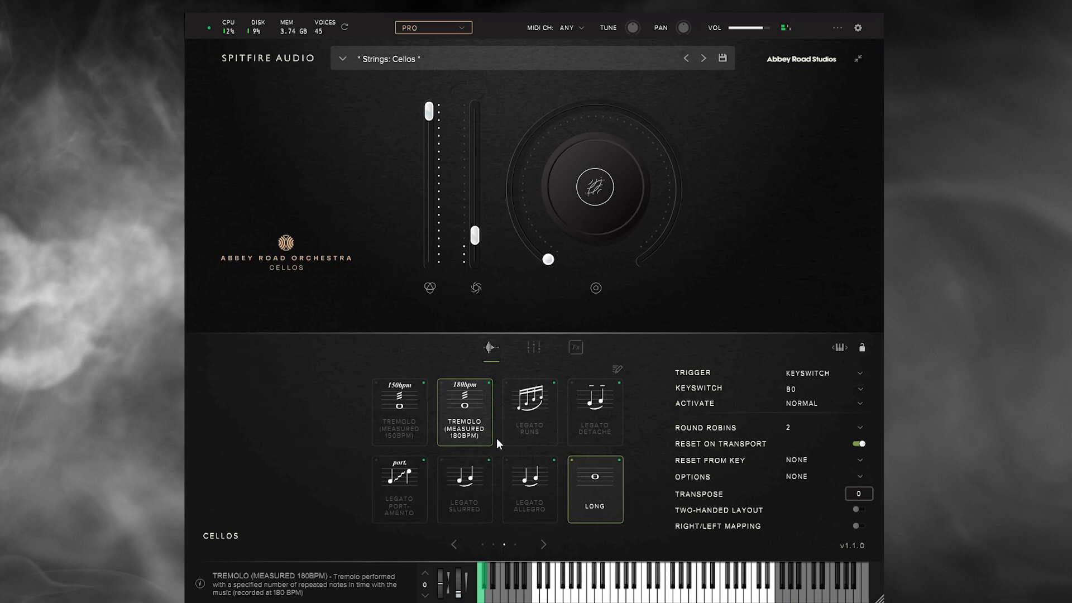
Step: Audition Performance Legato and Lyrical Legato from the last page of techniques
left_click(543, 545)
left_click(414, 424)
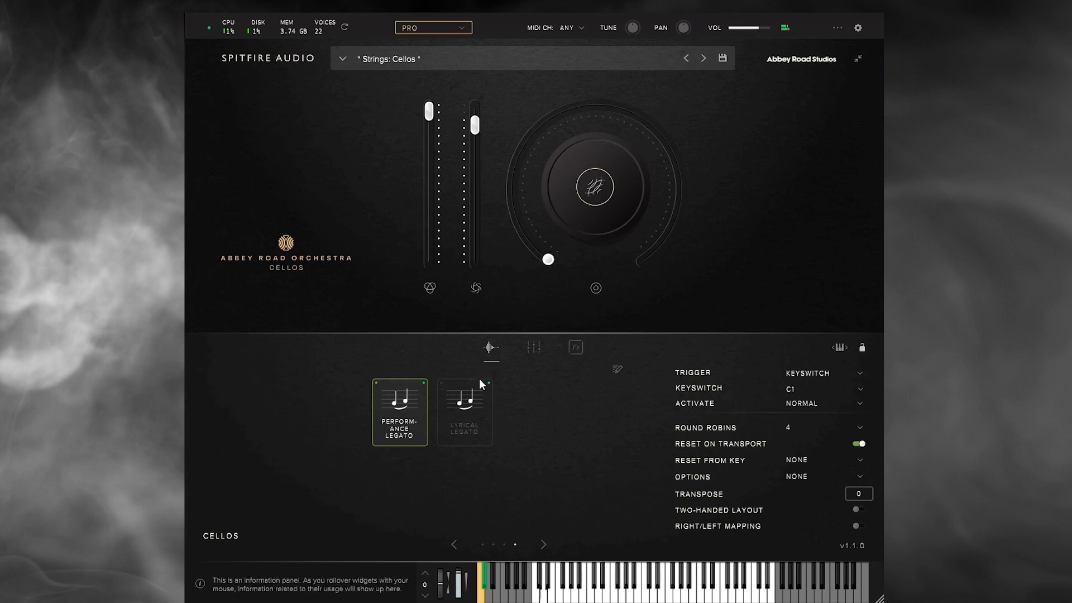
left_click(472, 401)
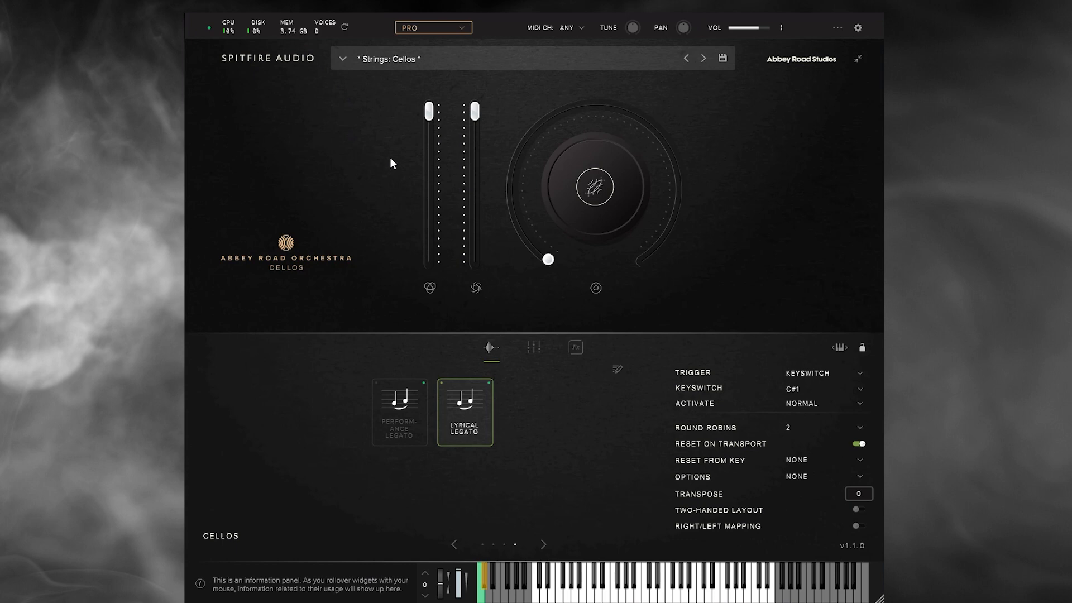
Step: Look over the first page of techniques, the signal mixer and the effects controls
double_click(454, 545)
left_click(455, 545)
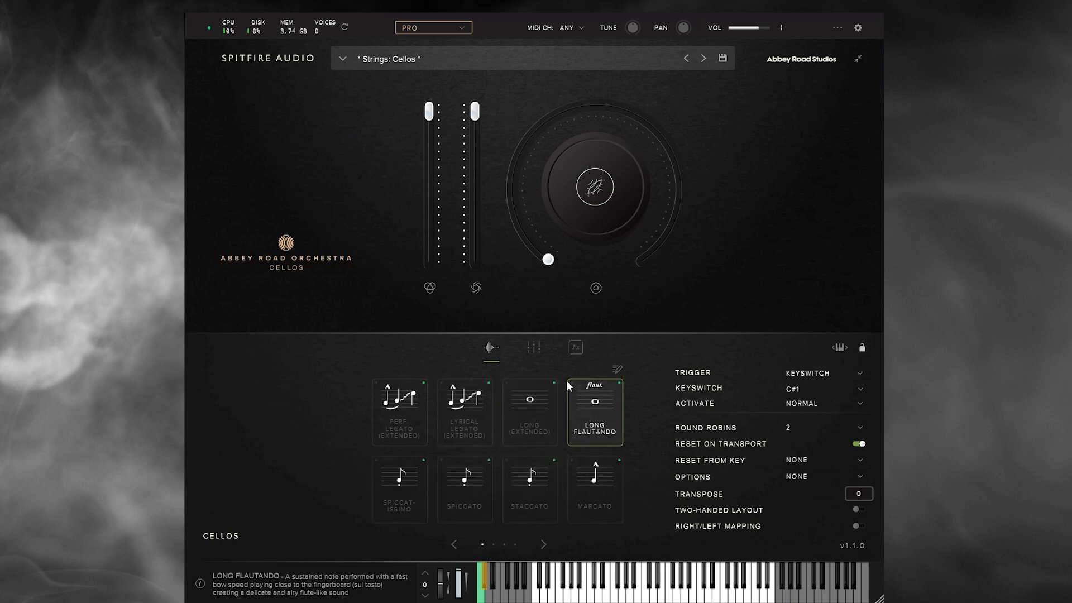
left_click(534, 350)
left_click(491, 347)
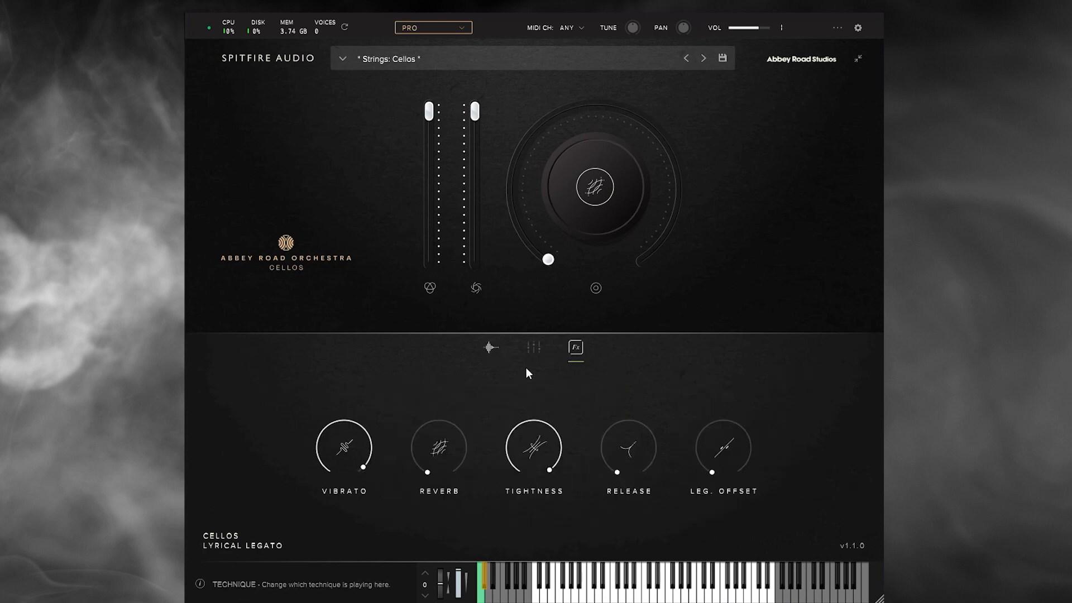
Step: Remove every technique from the Cellos preset except Long, Performance Legato and Lyrical Legato in the Techniques Editor
left_click(617, 370)
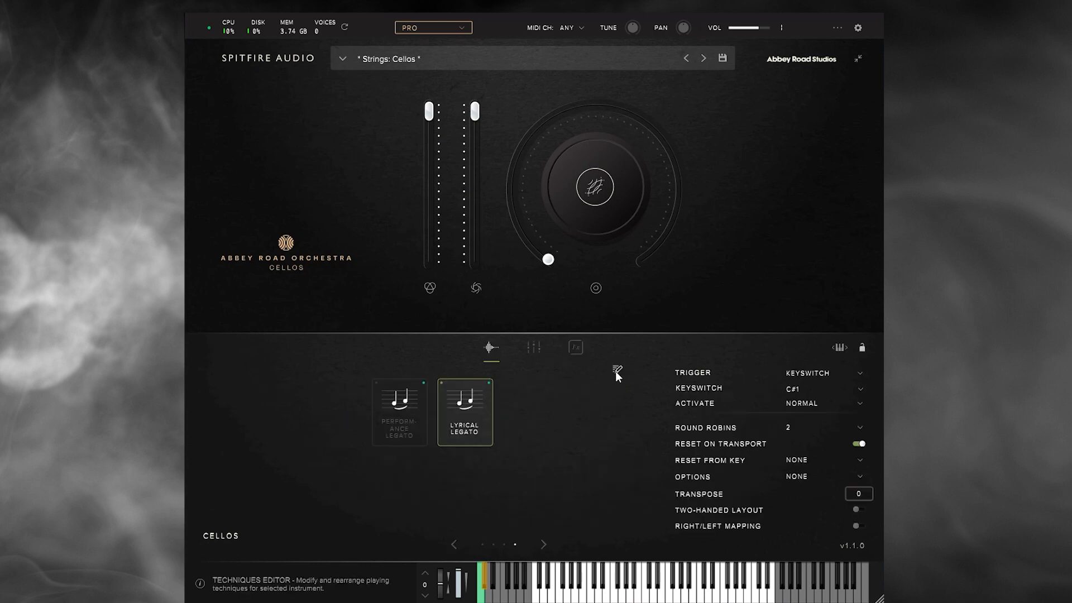
left_click(616, 371)
left_click(656, 91)
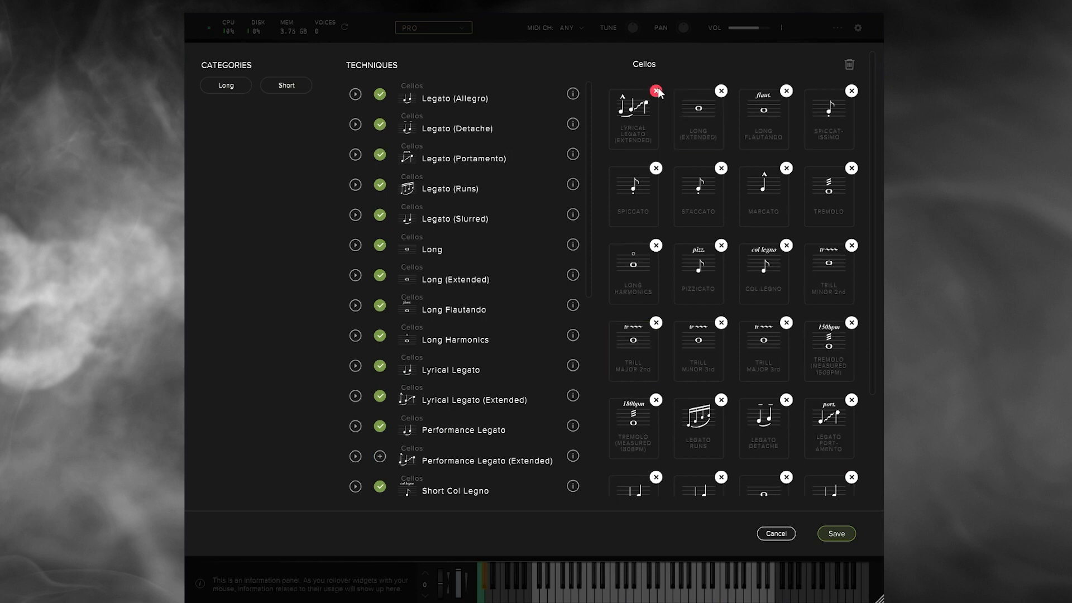
left_click(656, 91)
left_click(656, 91)
left_click(656, 91)
left_click(656, 91)
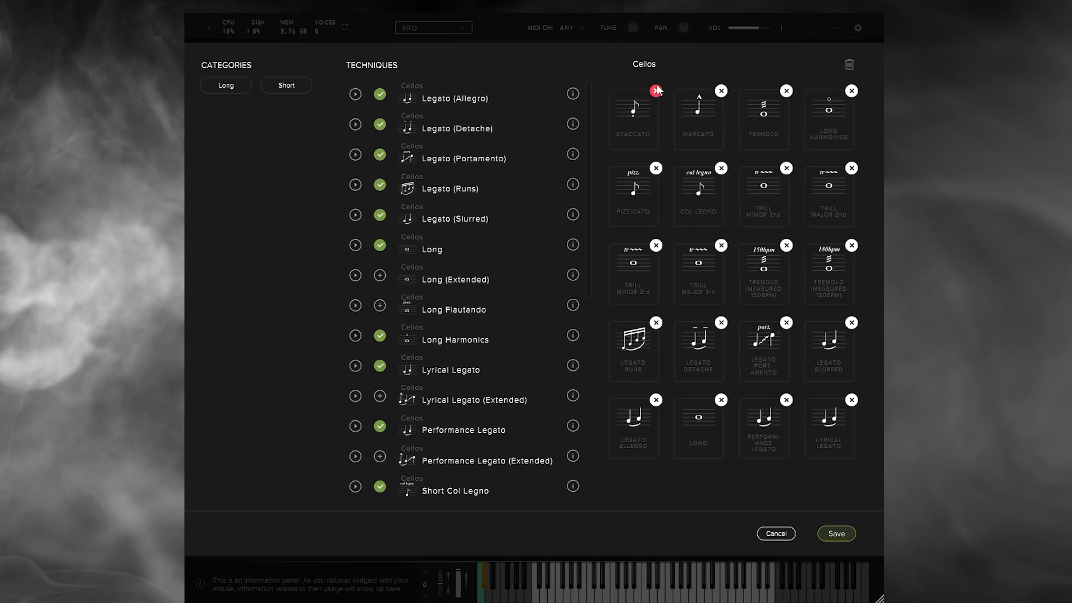
left_click(656, 91)
left_click(657, 91)
left_click(656, 91)
left_click(656, 91)
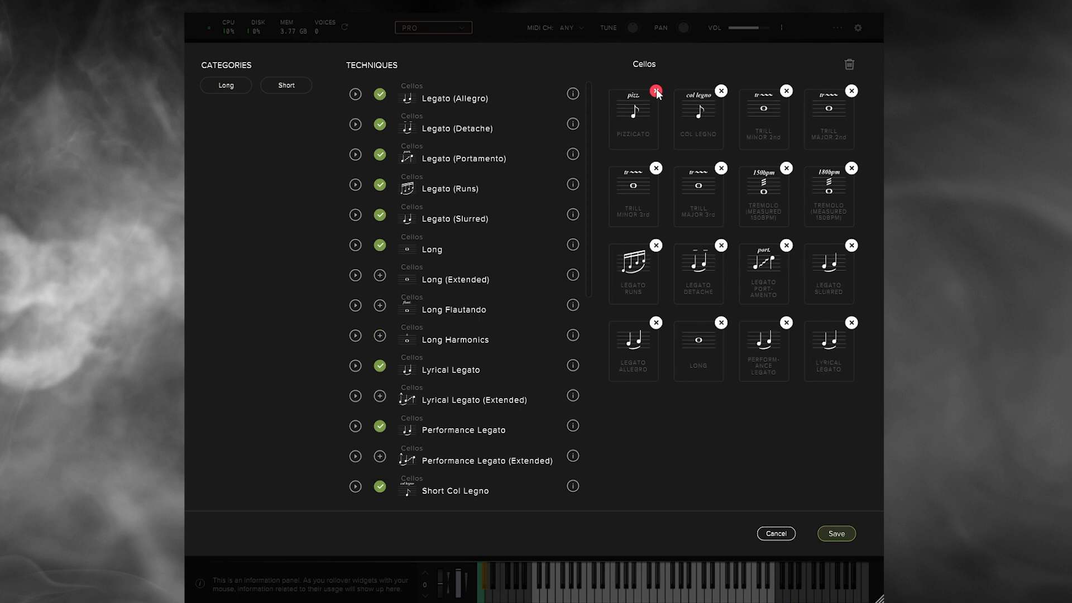
left_click(656, 91)
left_click(656, 91)
left_click(656, 91)
left_click(656, 91)
left_click(656, 91)
left_click(656, 91)
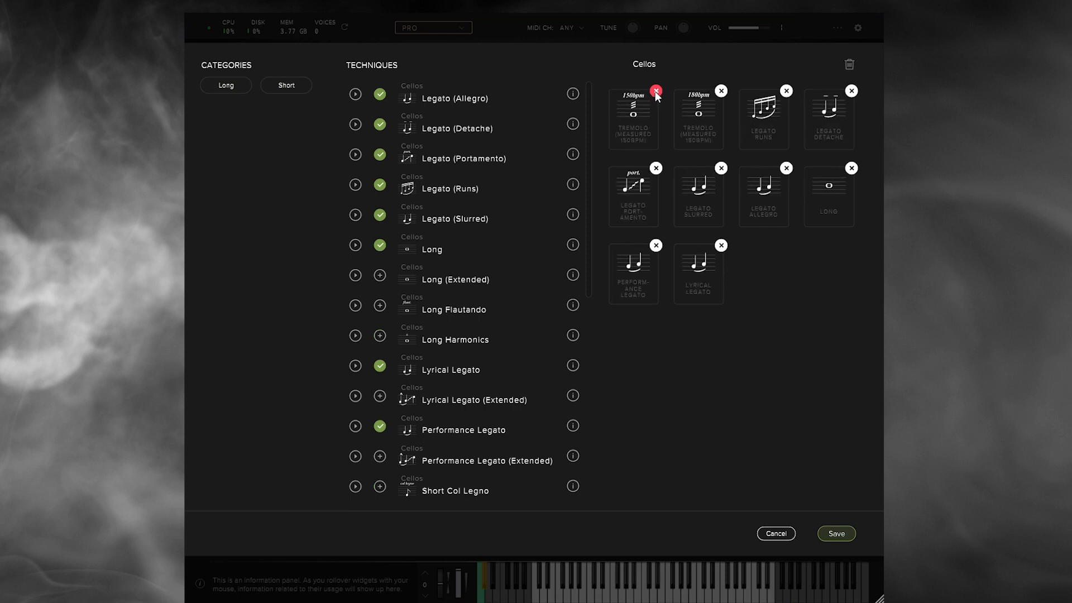
left_click(656, 91)
left_click(656, 91)
left_click(656, 91)
left_click(656, 91)
left_click(656, 91)
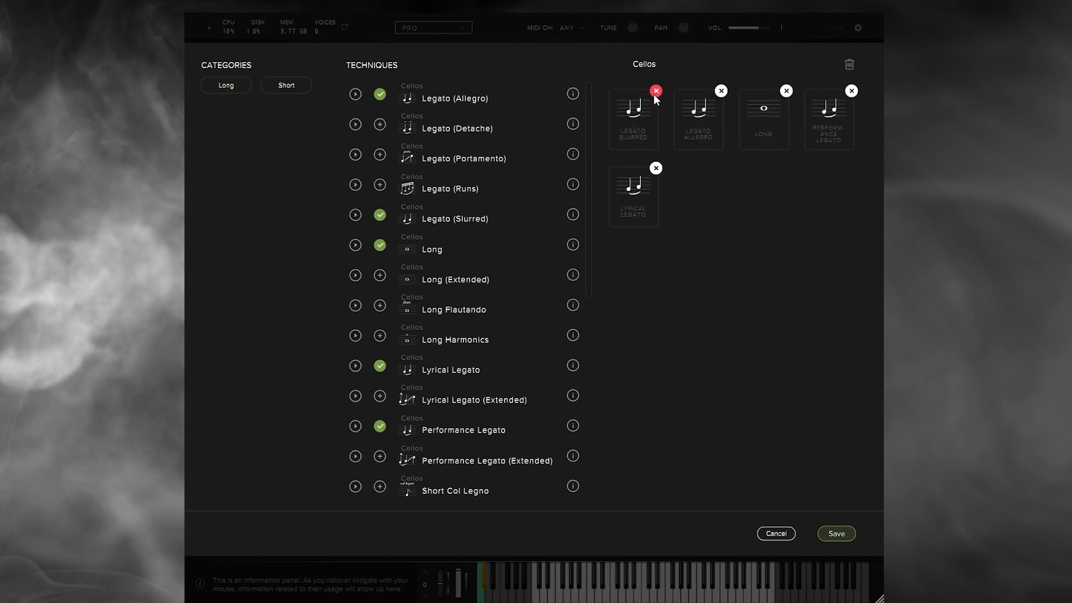
left_click(656, 91)
left_click(656, 91)
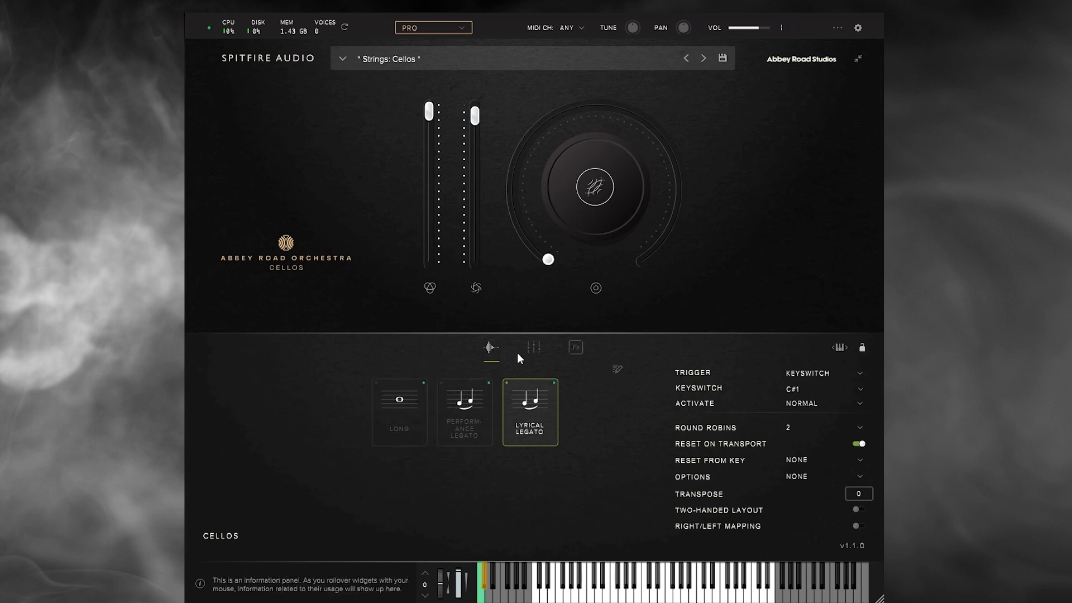
Step: Examine the microphone signals on all three pages of the signal mixer
left_click(534, 348)
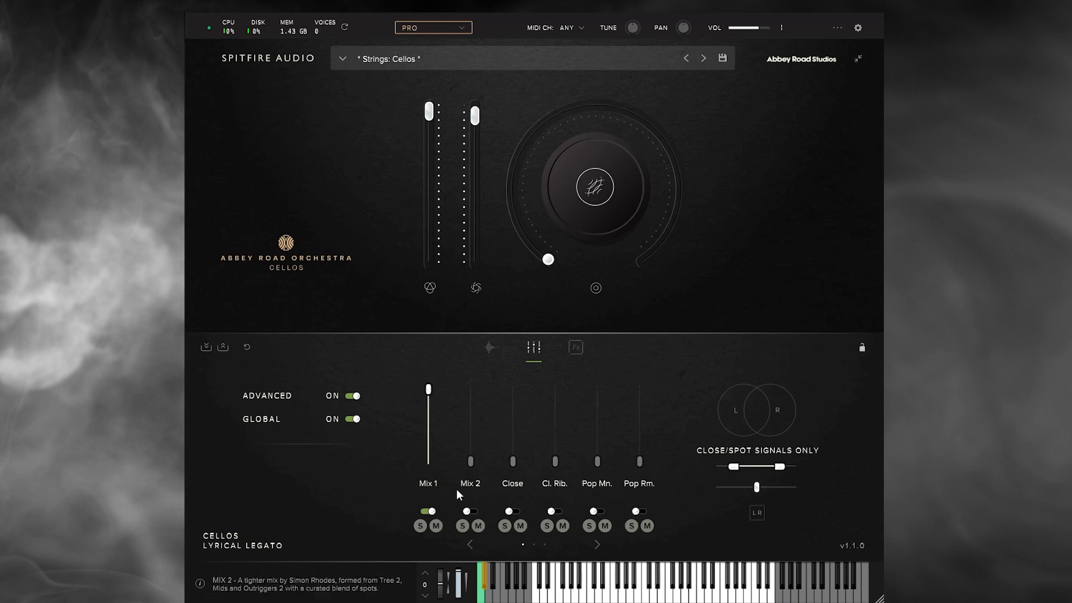
left_click(598, 544)
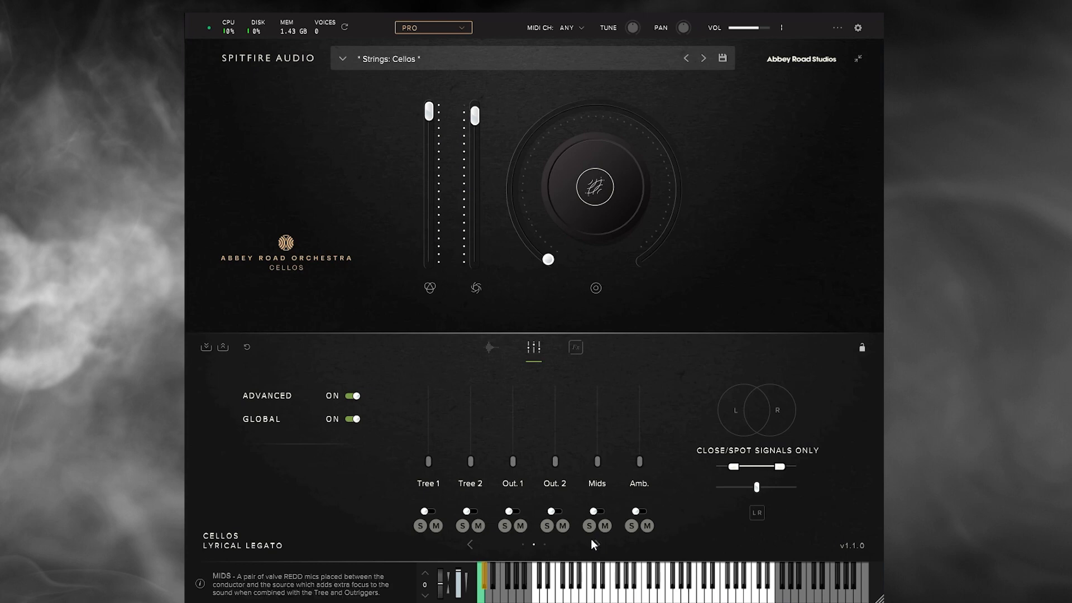
left_click(597, 545)
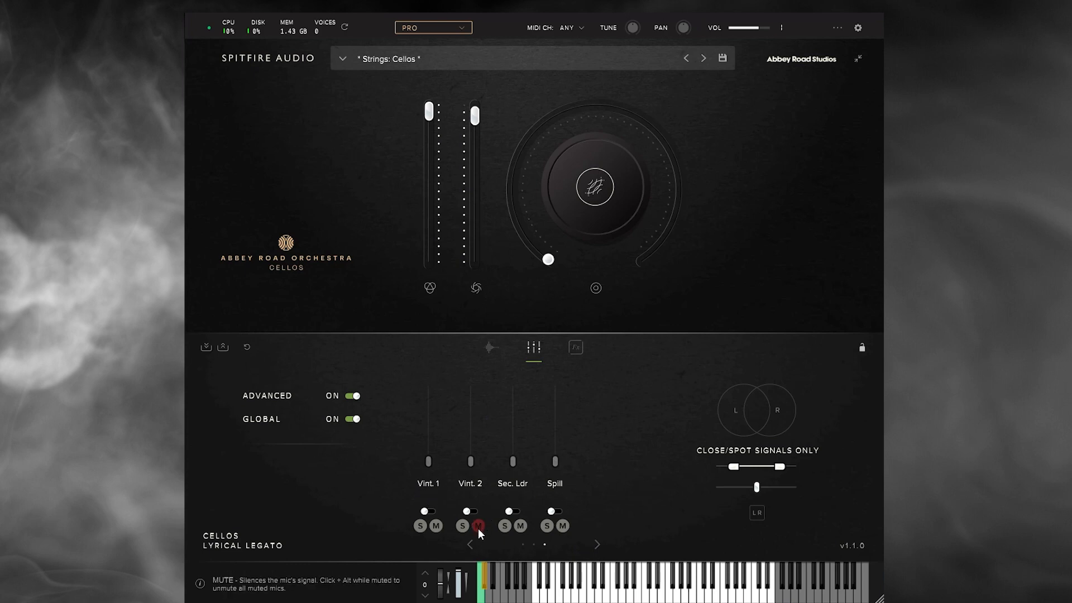
left_click(472, 545)
left_click(471, 544)
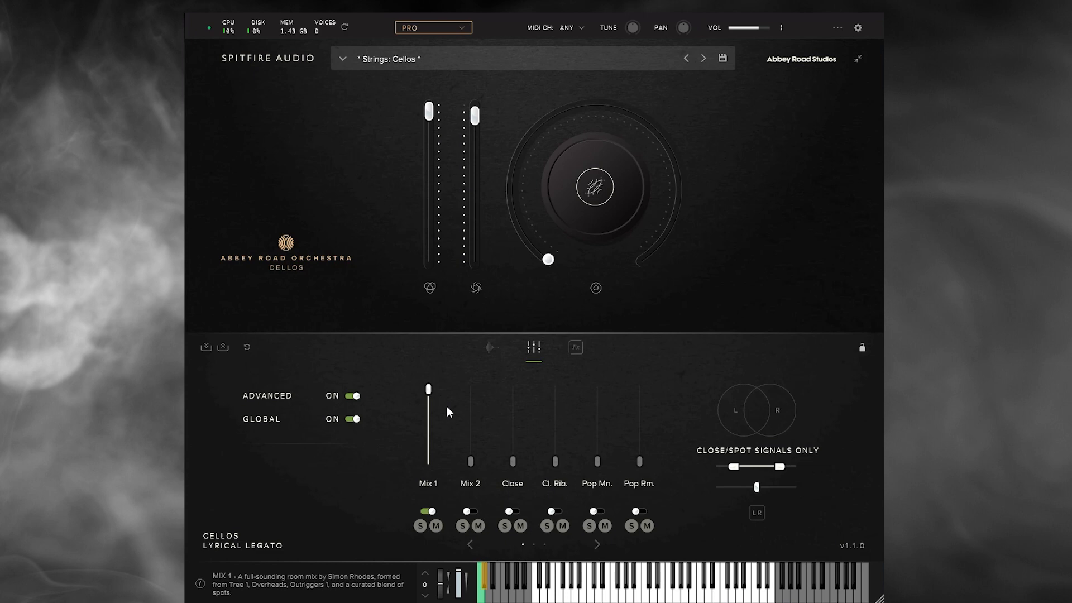
Step: Replace the Mix 1 signal with a blend of the Out. 2 and Amb. microphones, both enabled and raised high
left_click(597, 545)
left_click(559, 511)
left_click_drag(555, 464, 565, 423)
left_click_drag(645, 460, 647, 404)
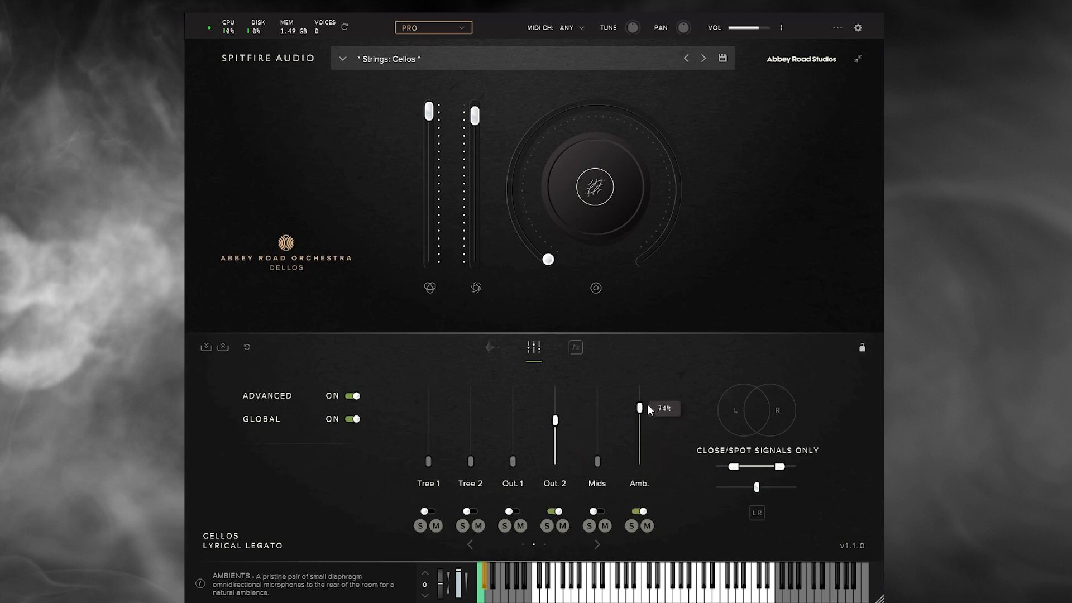
left_click_drag(557, 419, 558, 397)
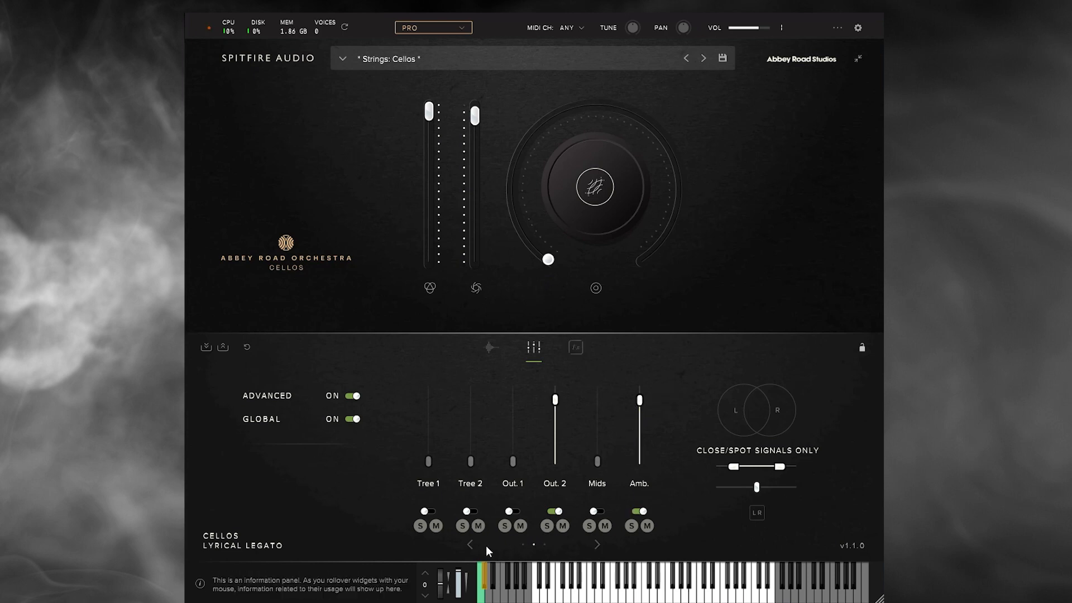
left_click(470, 545)
left_click(434, 511)
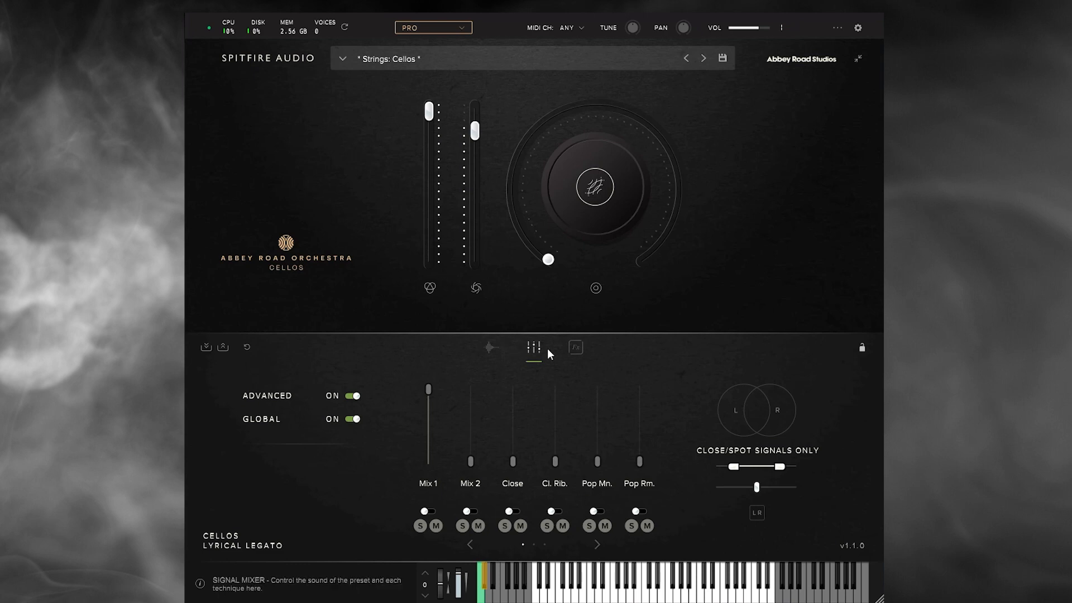
Step: Assign the main knob to vibrato and set the vibrato to 100%
left_click(576, 348)
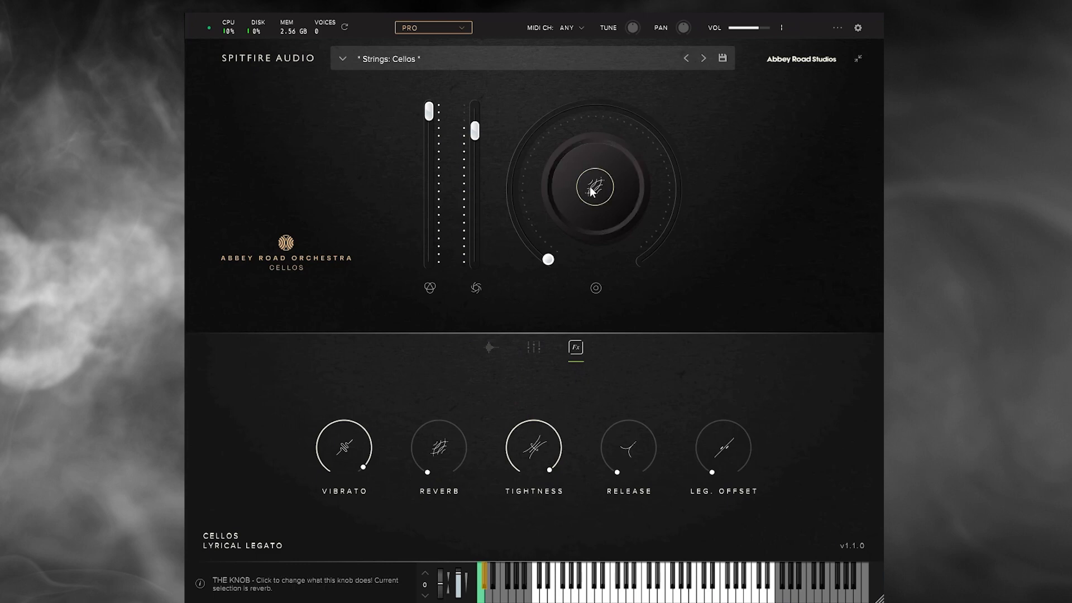
mouse_move(589, 186)
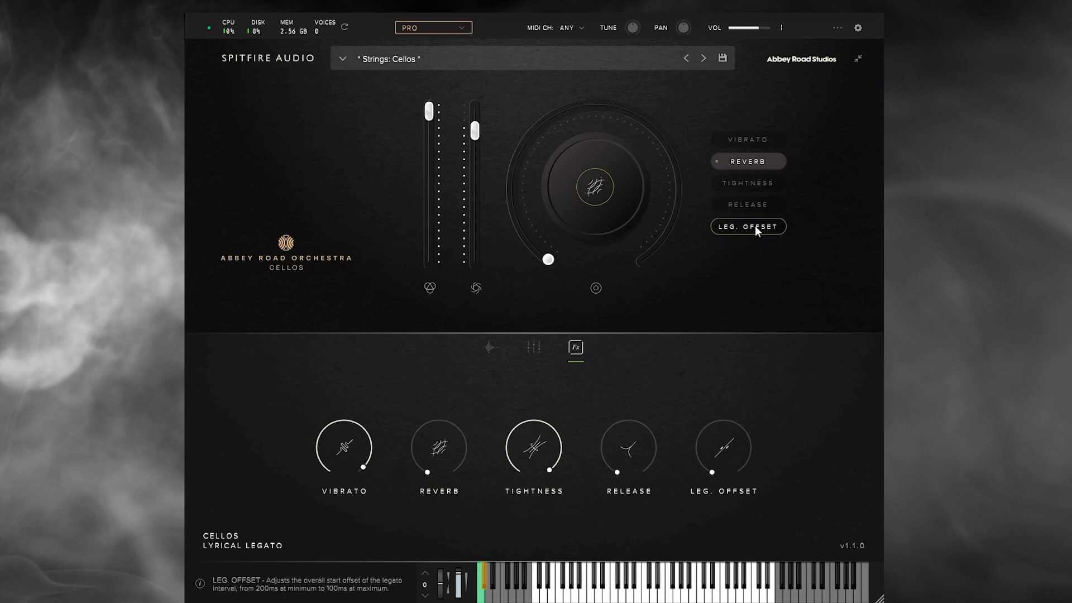
left_click(766, 139)
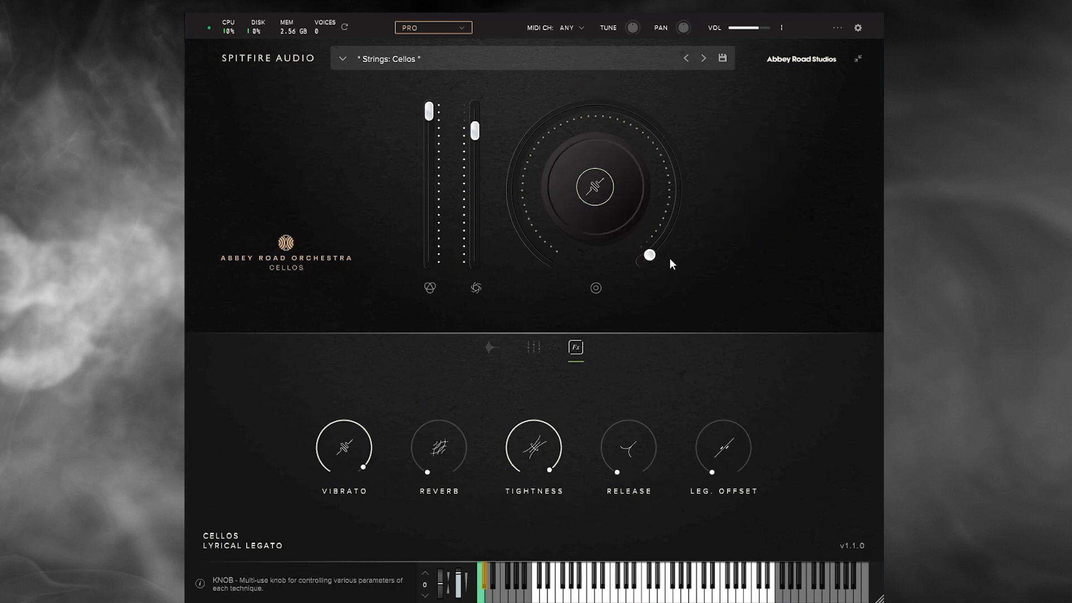
left_click_drag(672, 261, 634, 286)
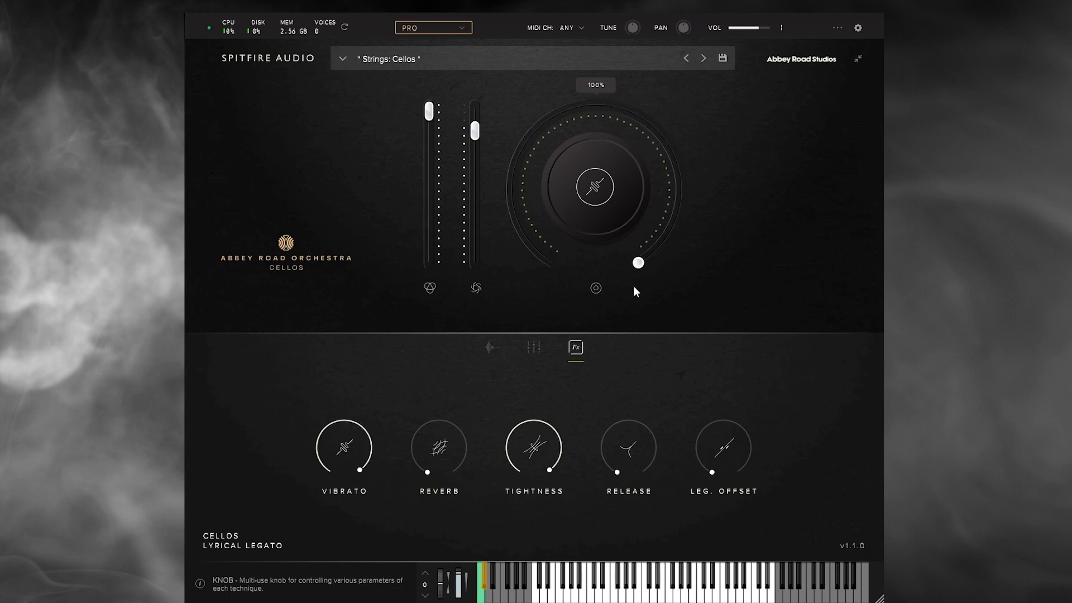
Step: Raise the reverb in stages to 100% while auditioning Lyrical Legato
mouse_move(451, 444)
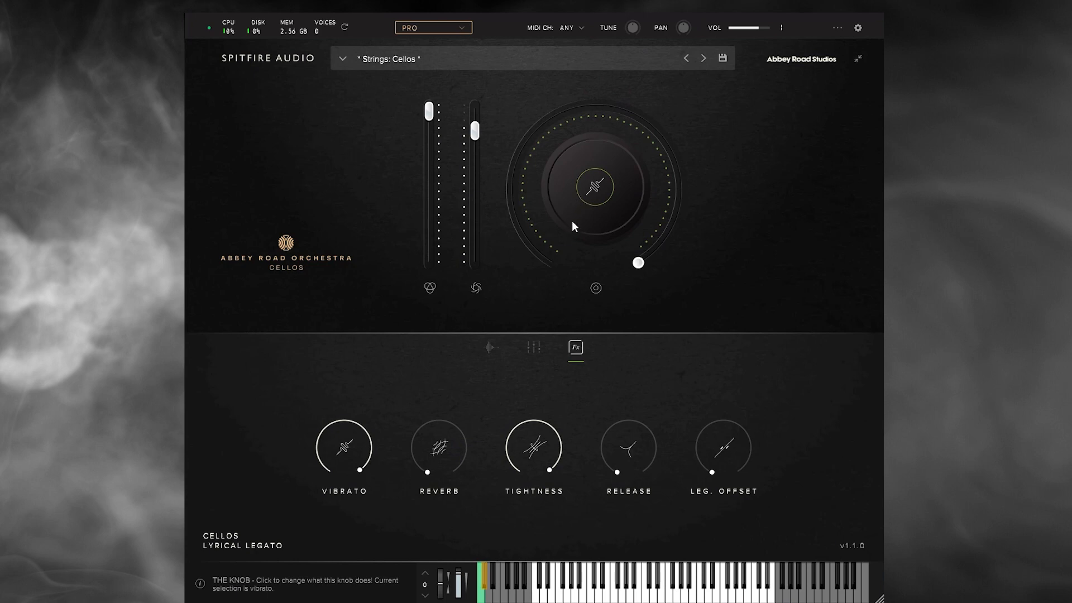
mouse_move(622, 280)
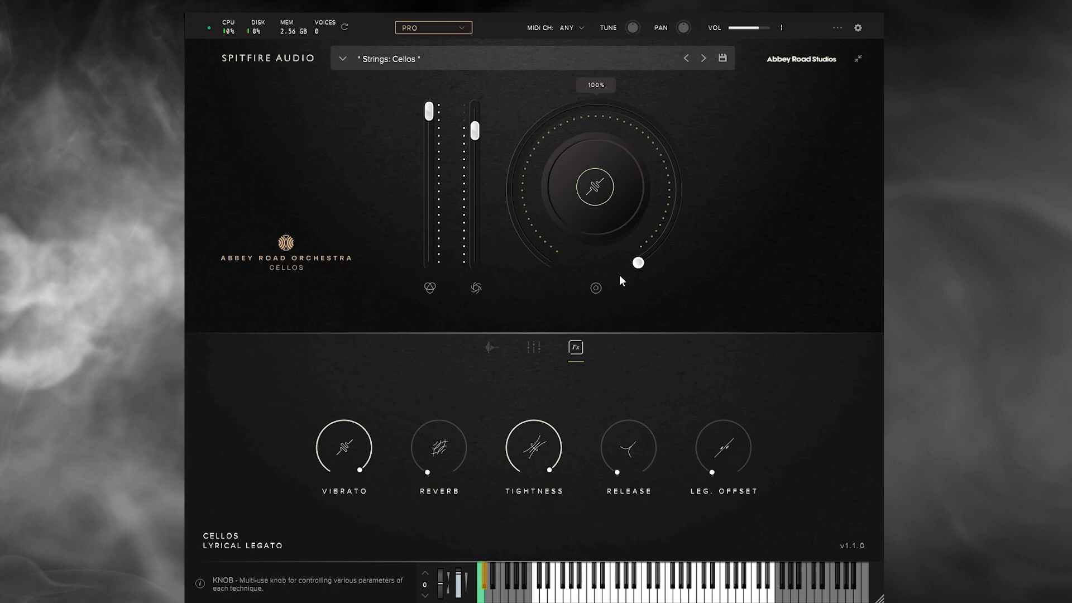
left_click_drag(430, 473, 405, 396)
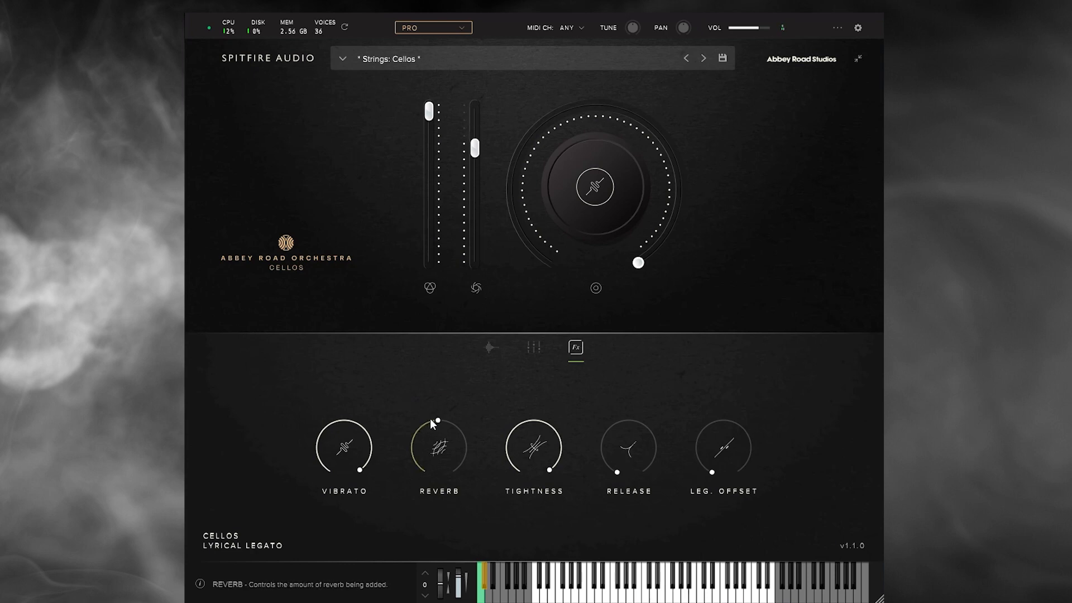
left_click_drag(430, 417, 468, 335)
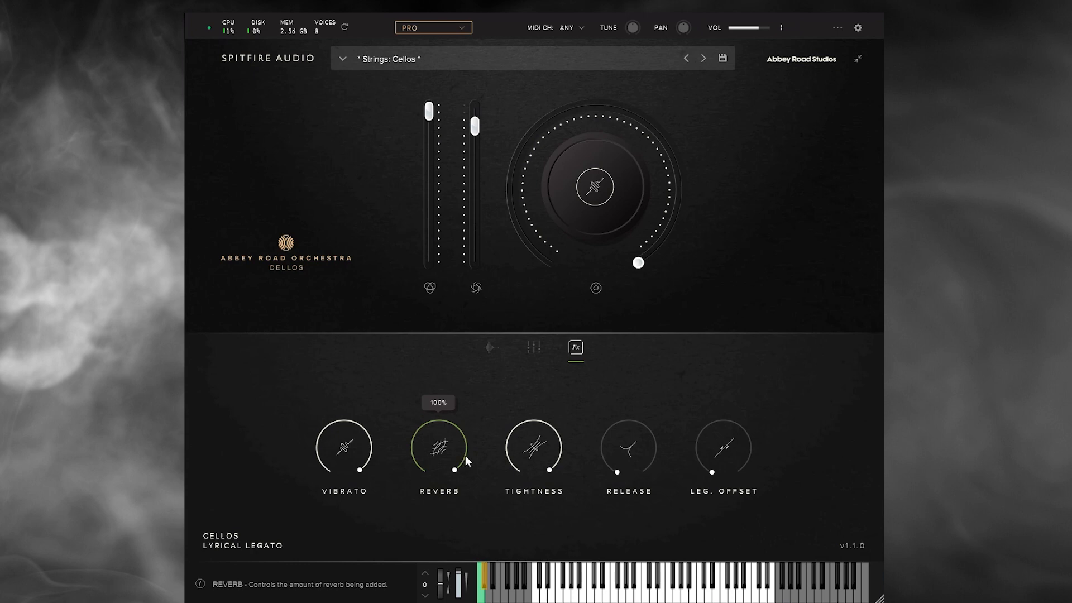
Step: Raise the release and the legato offset well above their minimum while auditioning Lyrical Legato
left_click_drag(624, 472, 625, 349)
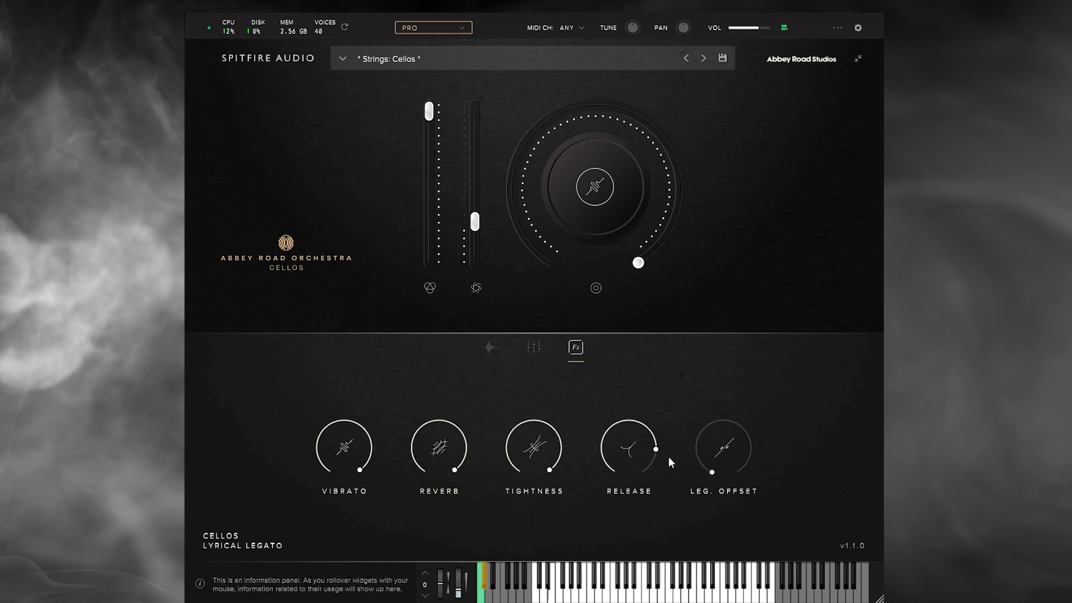
mouse_move(719, 475)
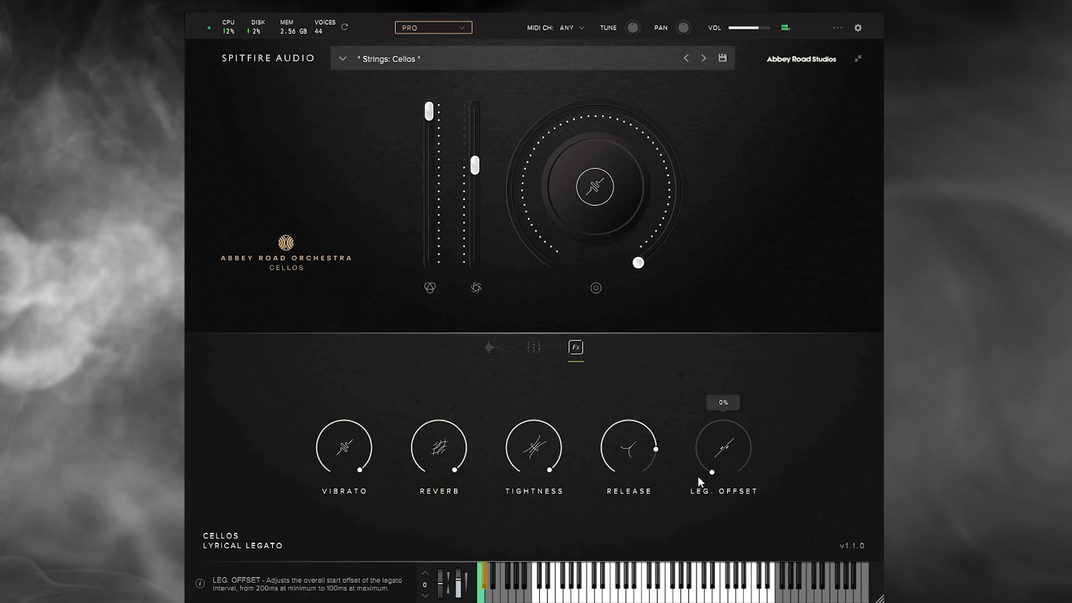
left_click_drag(713, 476, 738, 372)
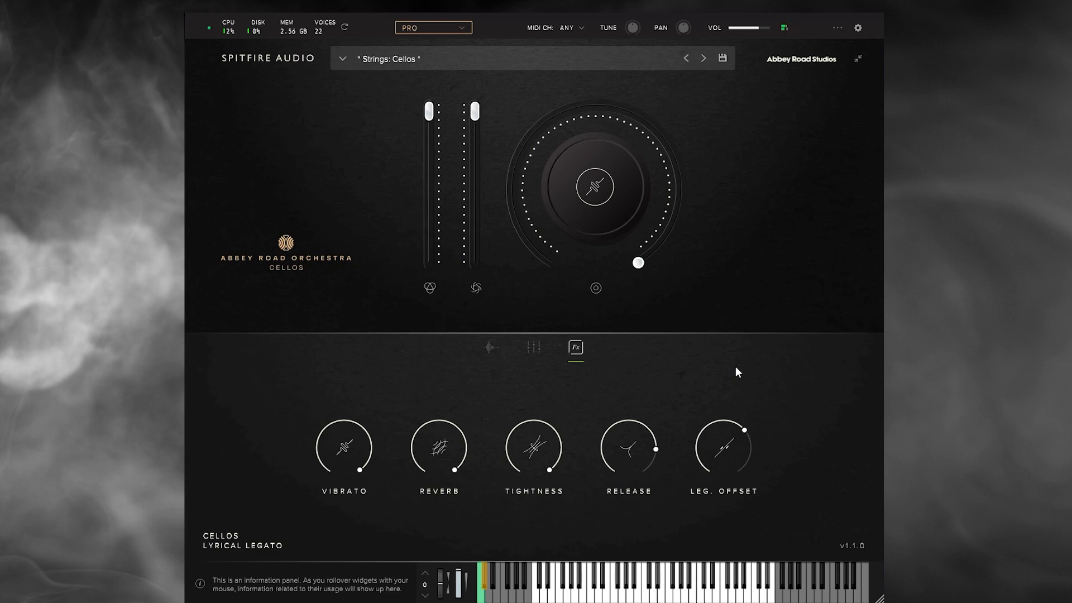
Step: Check the Strings presets in the browser and switch the Cellos library from the Pro to the Core edition
left_click(494, 348)
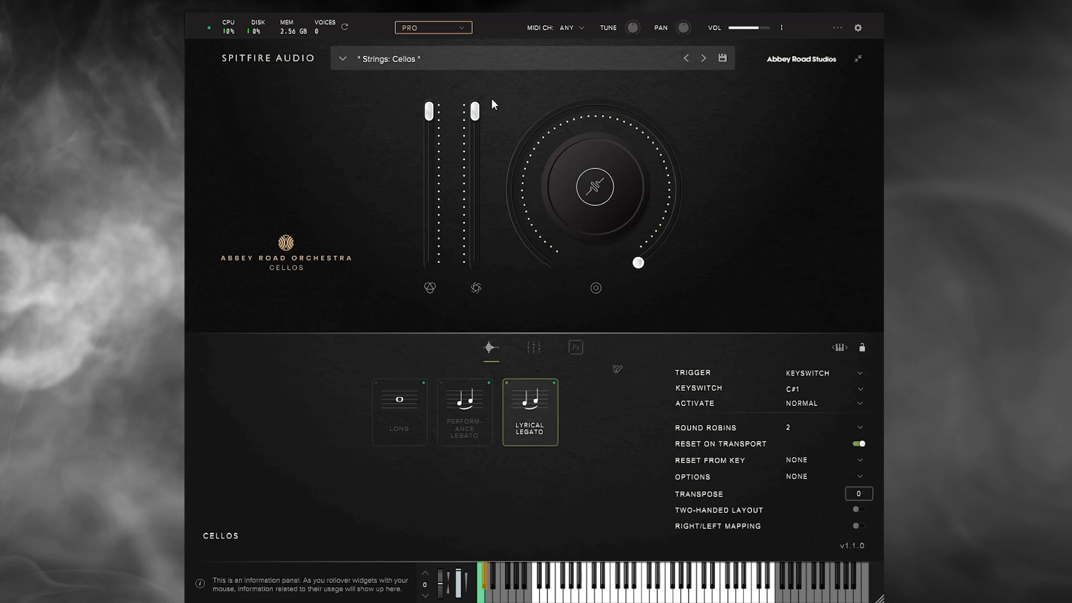
left_click(416, 60)
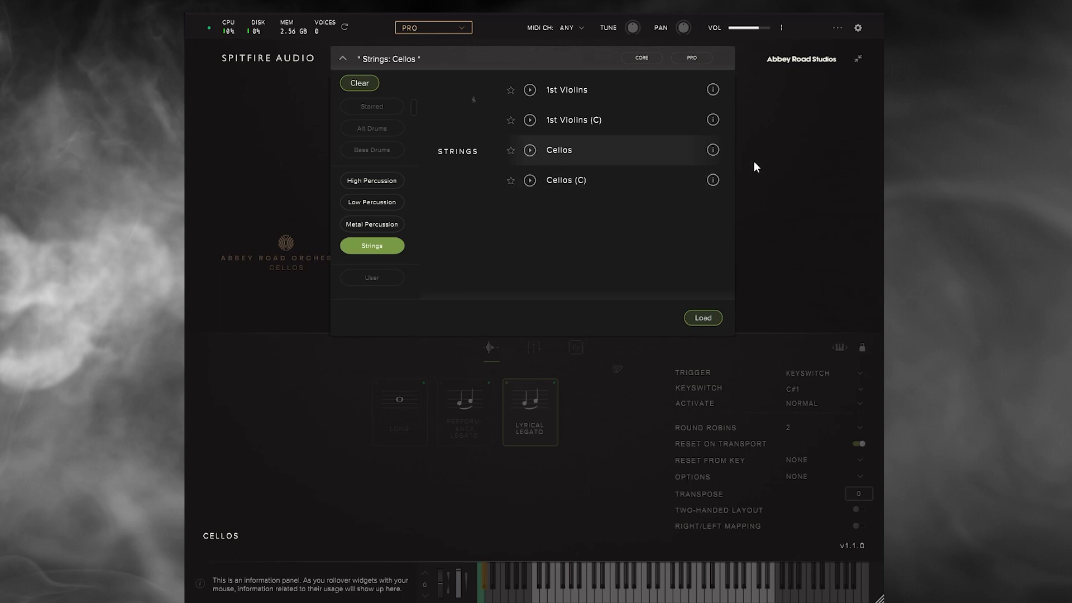
left_click(779, 177)
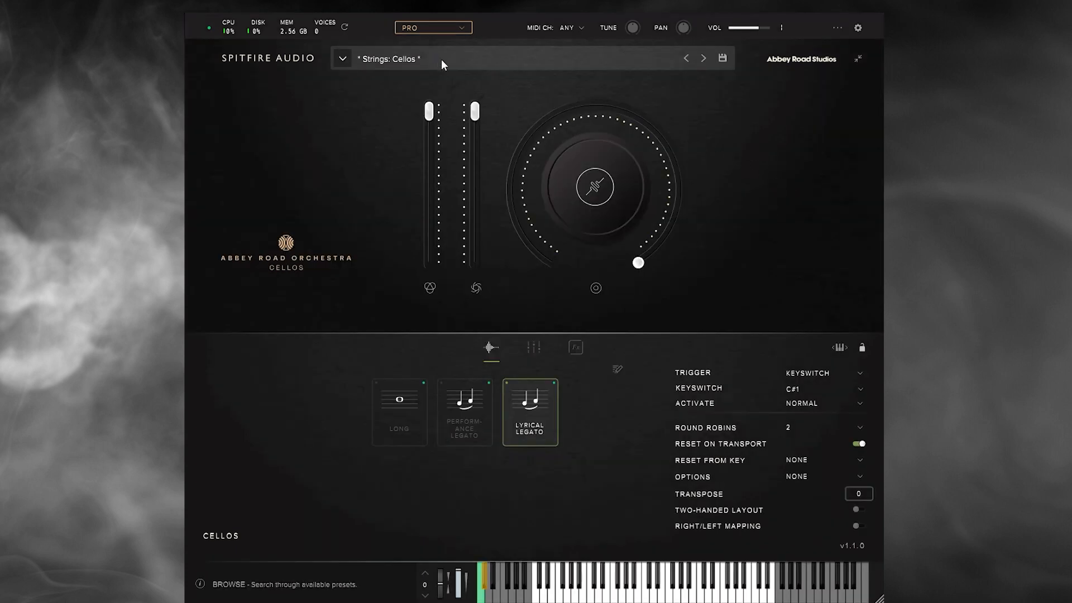
left_click(423, 29)
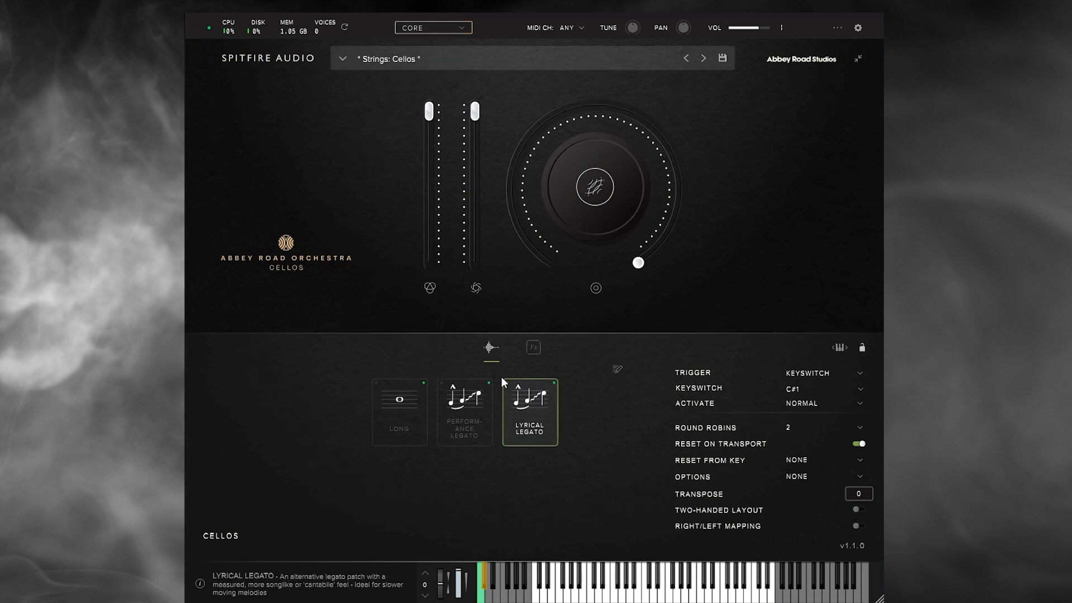
Step: Filter the preset browser to Strings and load the Cellos (C) preset
left_click(477, 56)
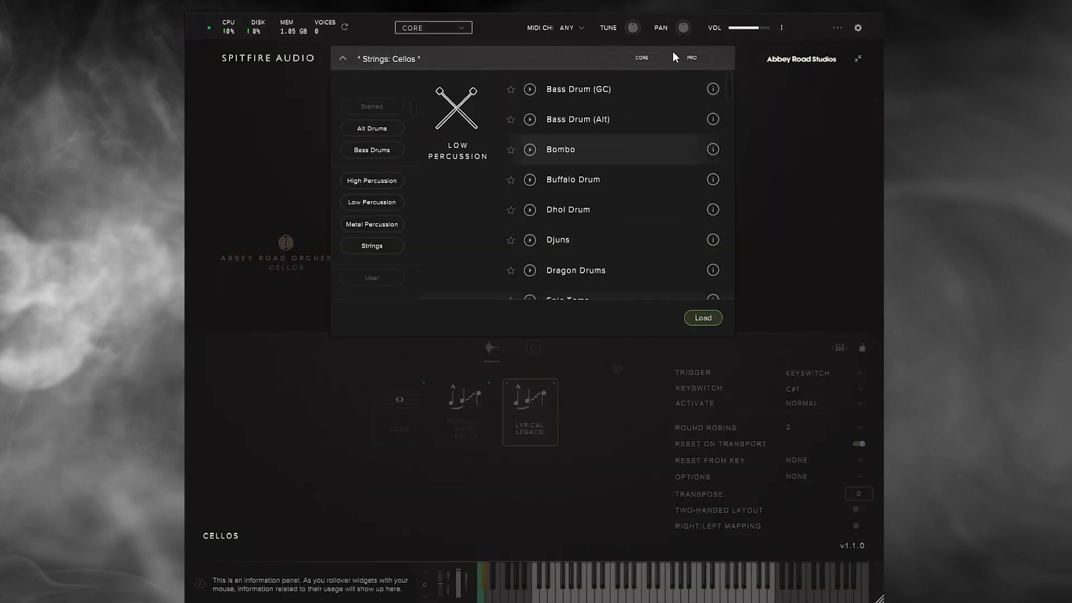
left_click(819, 166)
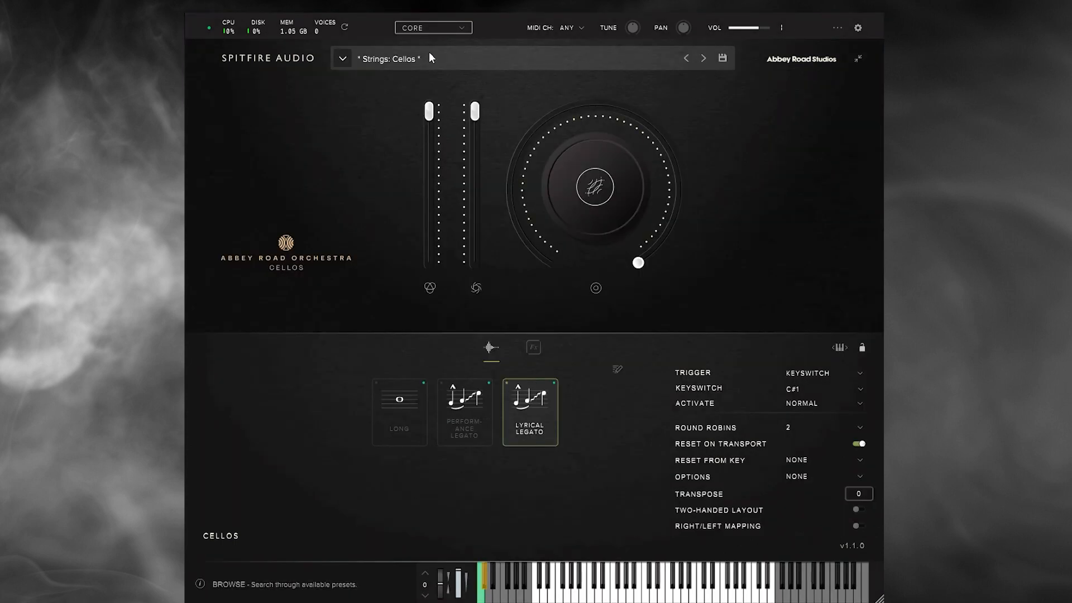
left_click(344, 60)
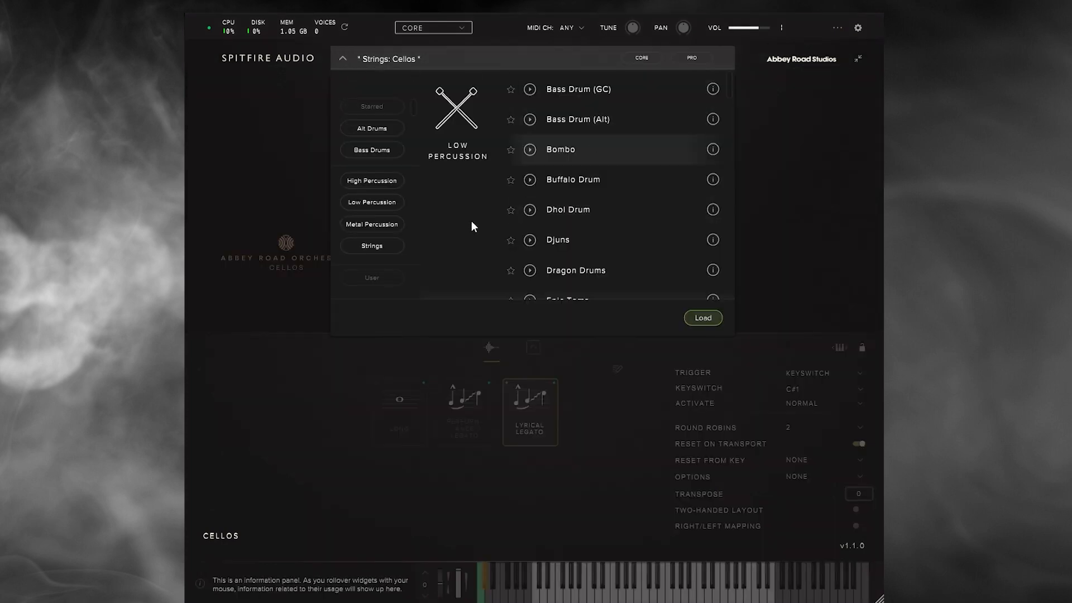
left_click(372, 245)
double_click(581, 180)
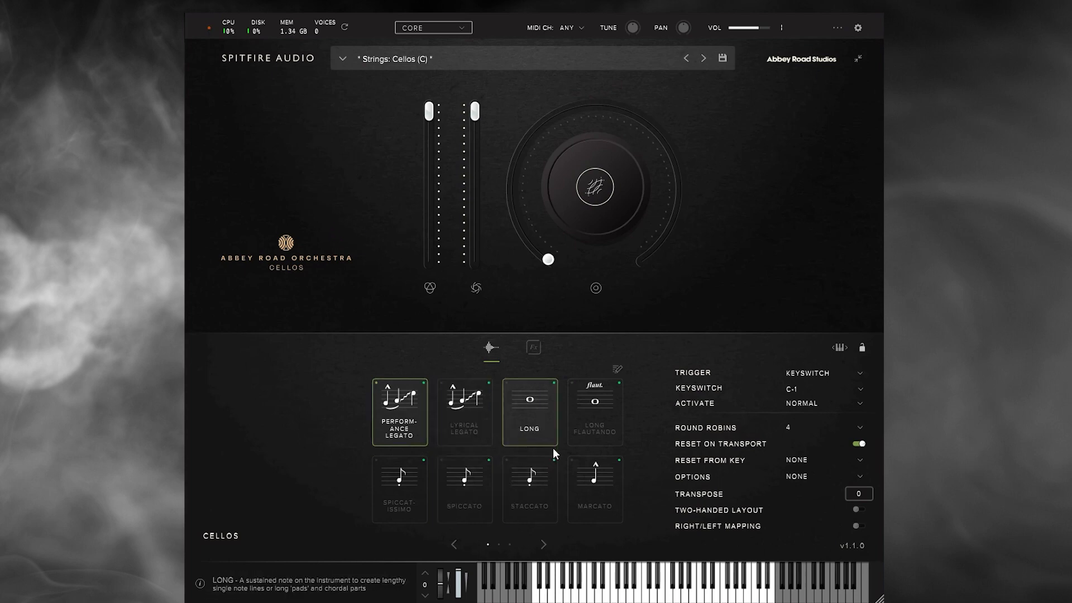
Step: Look through the Core edition's three pages of techniques and its effects controls for Performance Legato
left_click(543, 545)
left_click(543, 546)
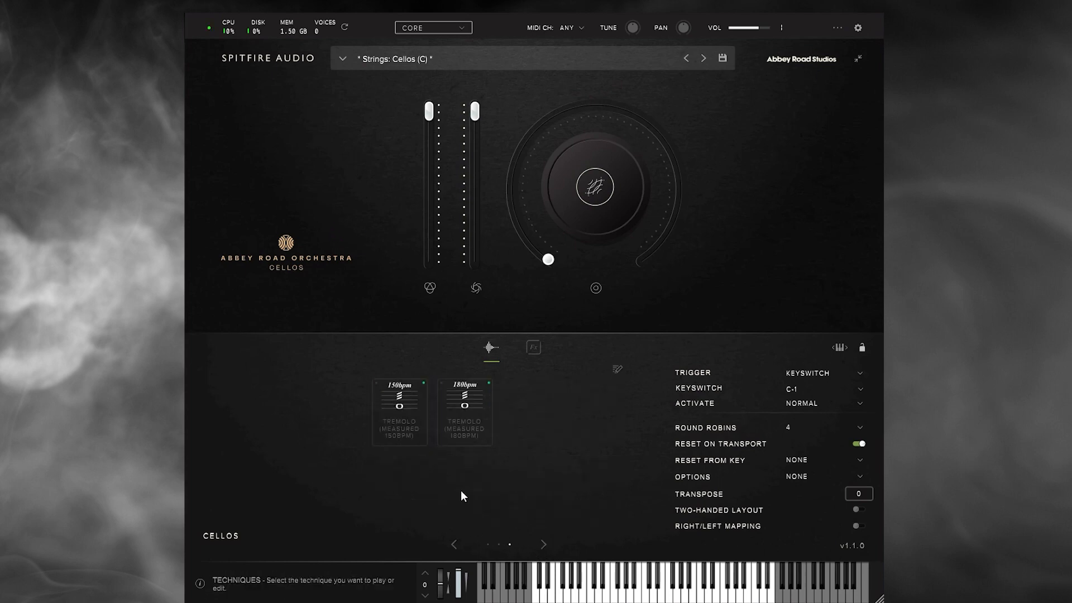
left_click(455, 545)
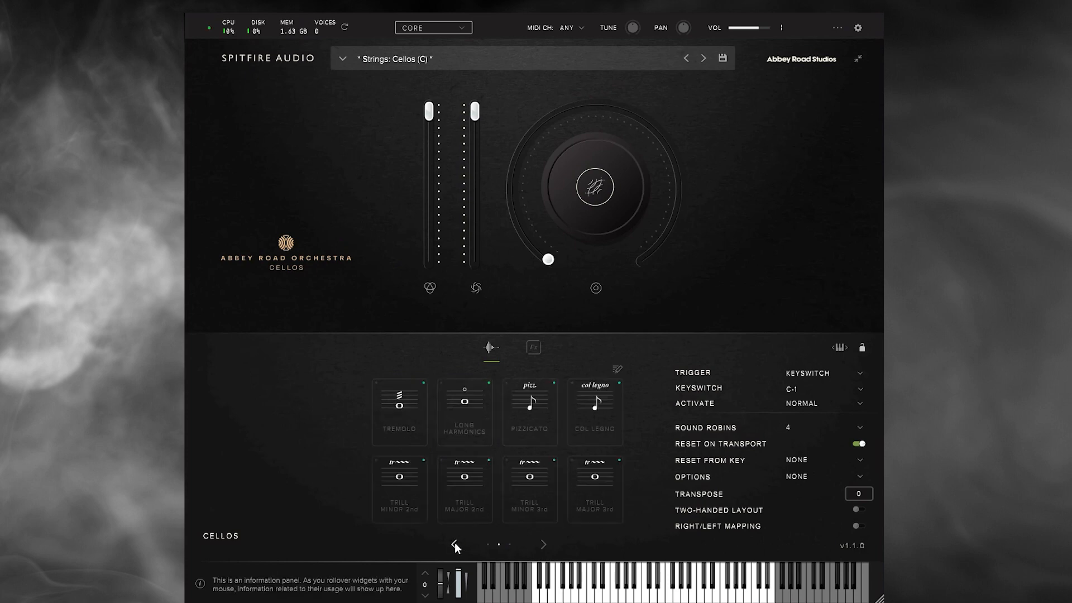
left_click(454, 545)
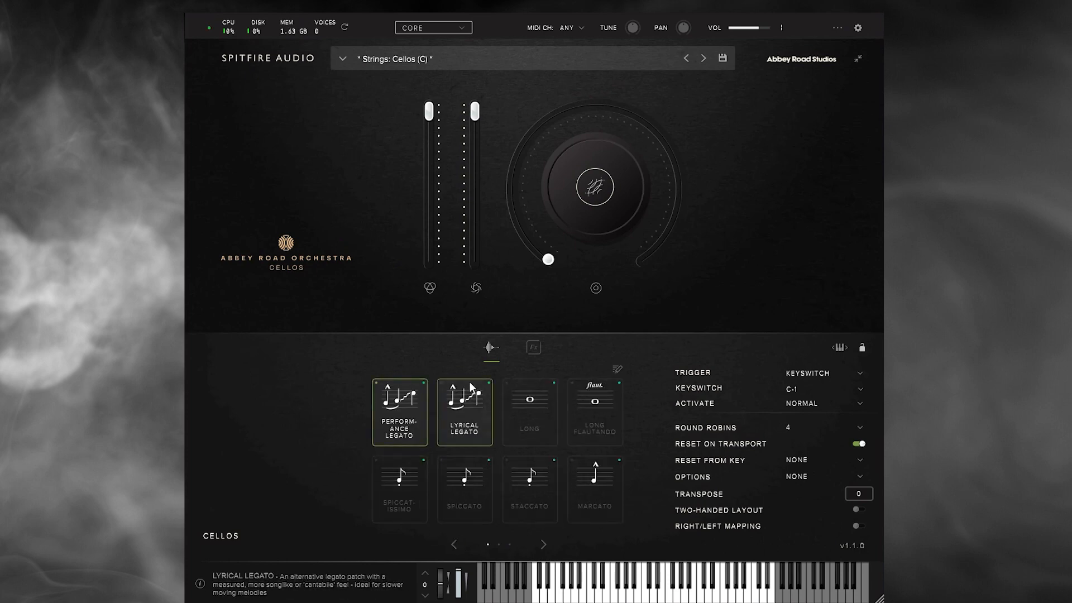
left_click(534, 348)
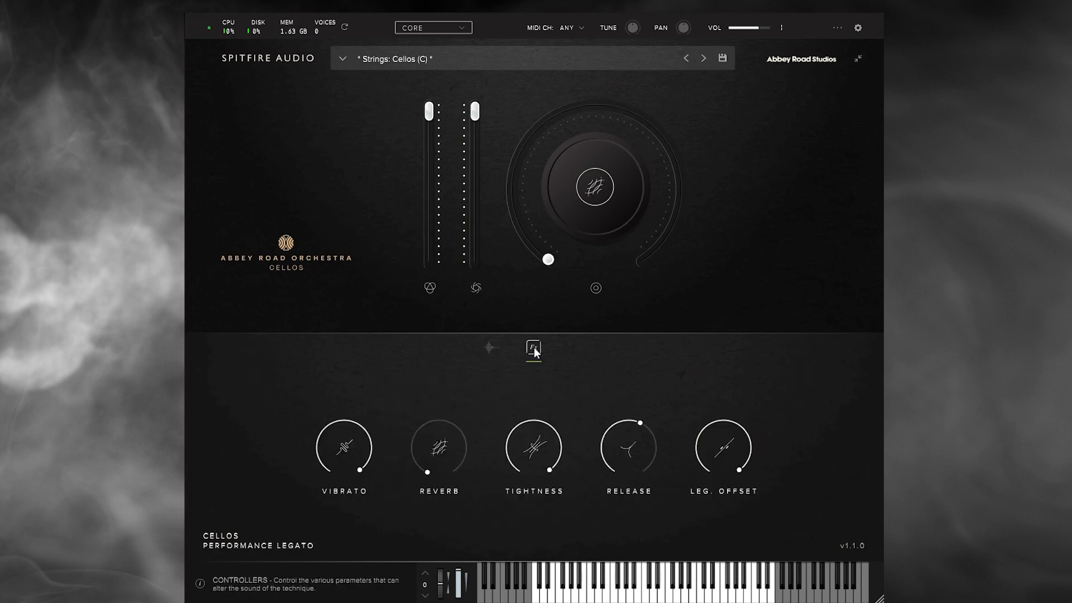
left_click(489, 350)
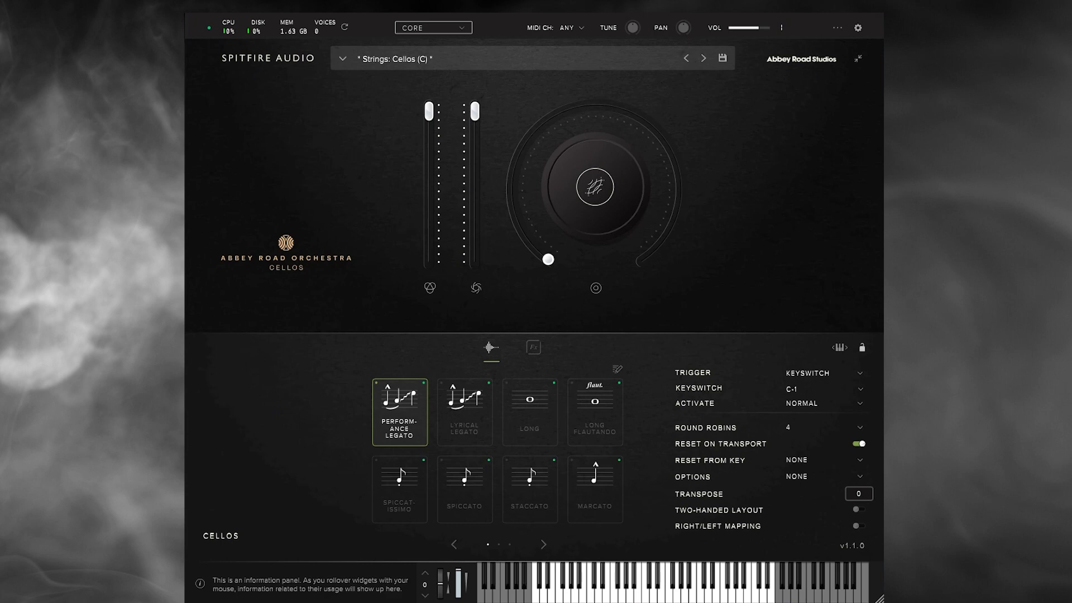
left_click(612, 410)
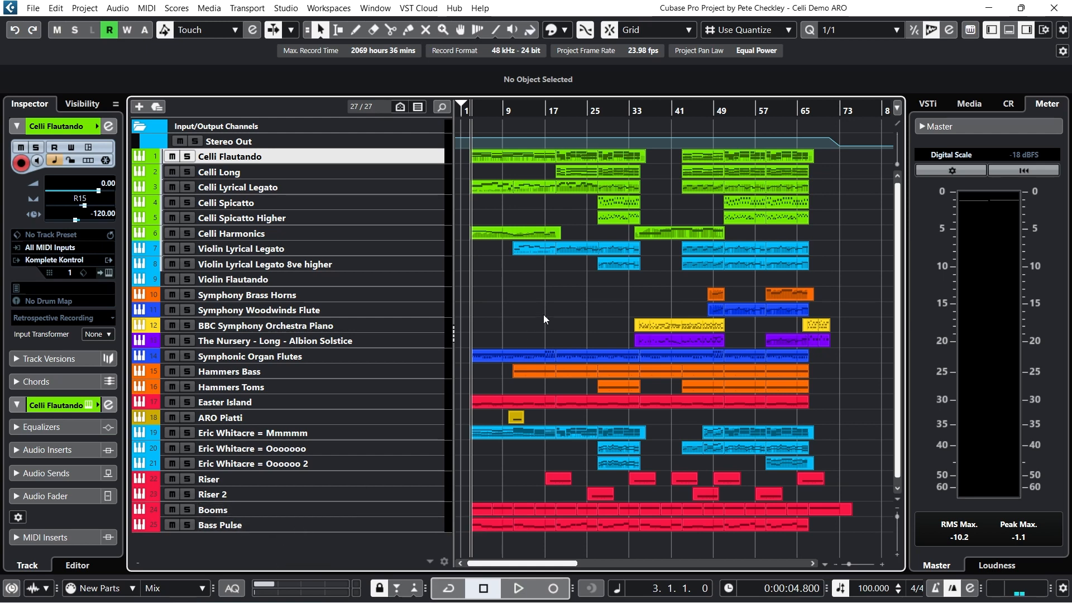
Step: In the Cubase project, enlarge the Celli Flautando track, solo it and audition it from bar 2
left_click_drag(344, 164, 353, 205)
left_click_drag(481, 114, 458, 129)
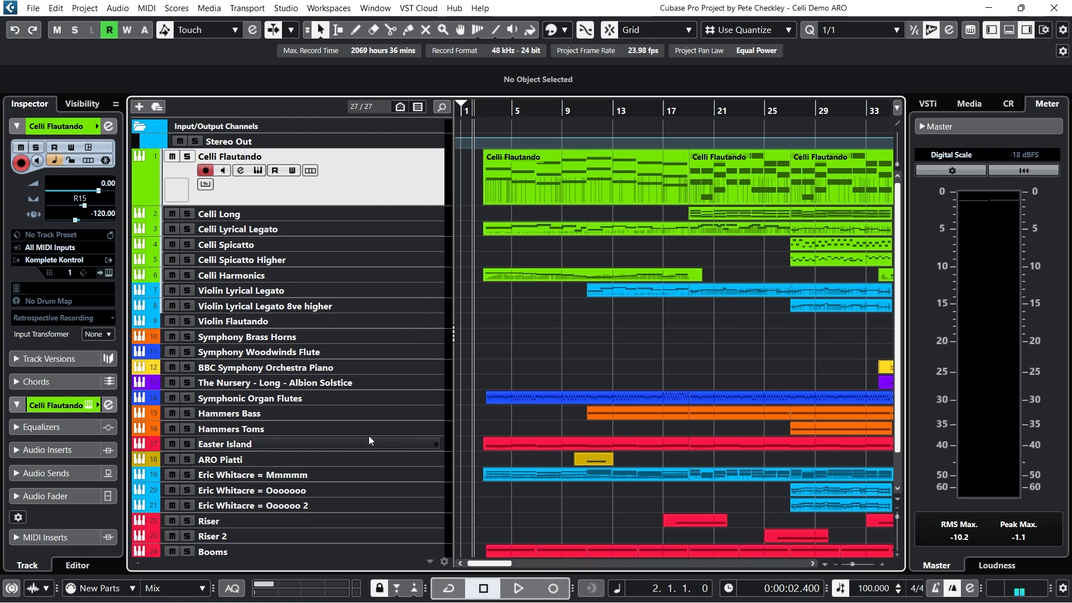
left_click(187, 157)
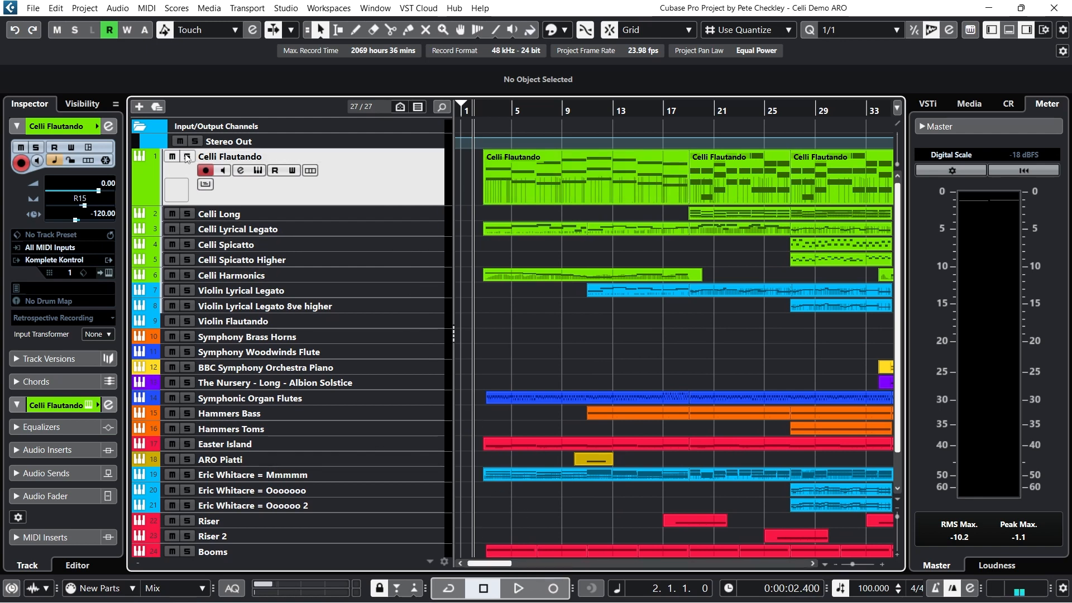
left_click(521, 588)
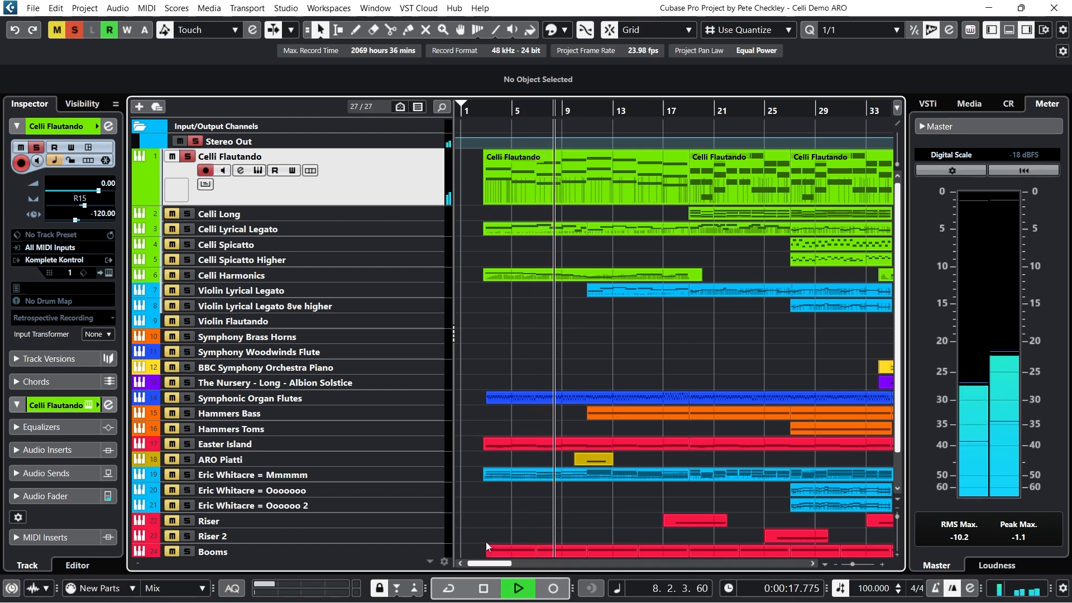
left_click(485, 588)
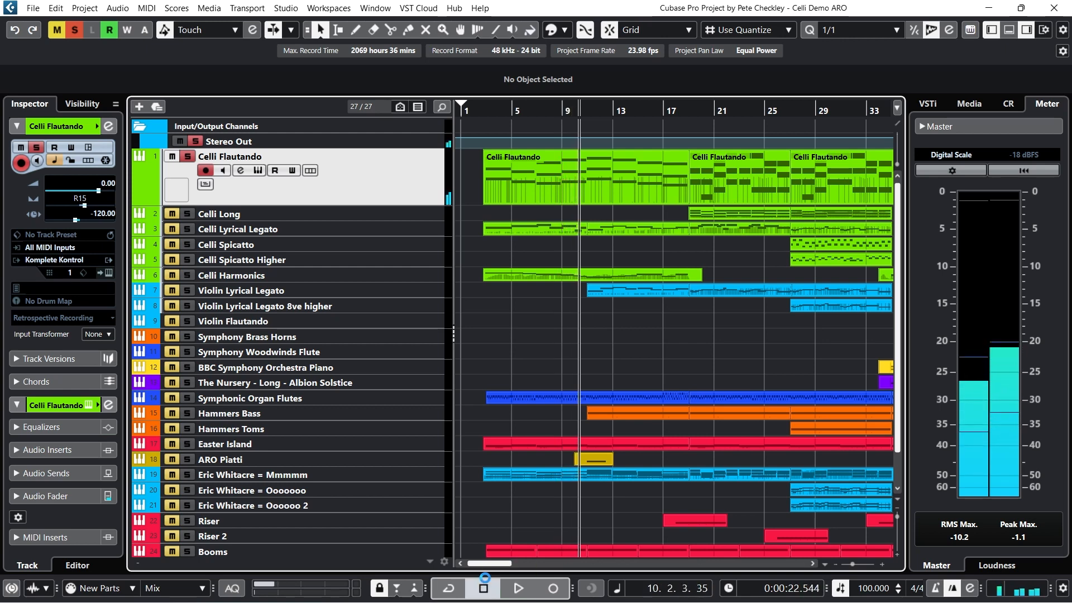
Step: Examine the notes and modulation of the first Celli Flautando part in a separate Key Editor window, and close the editor
double_click(565, 203)
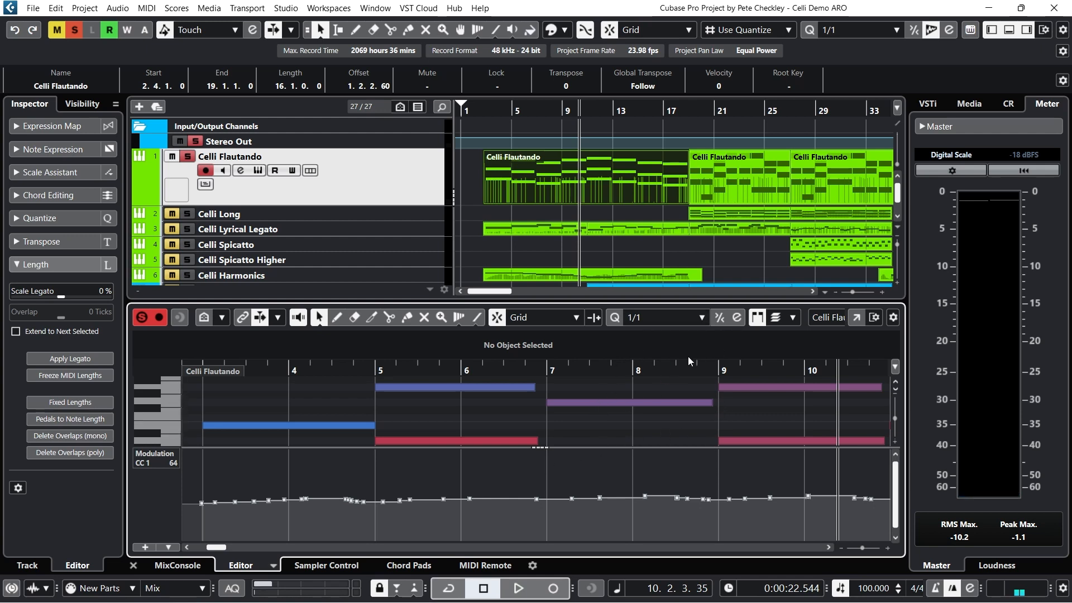
left_click(856, 317)
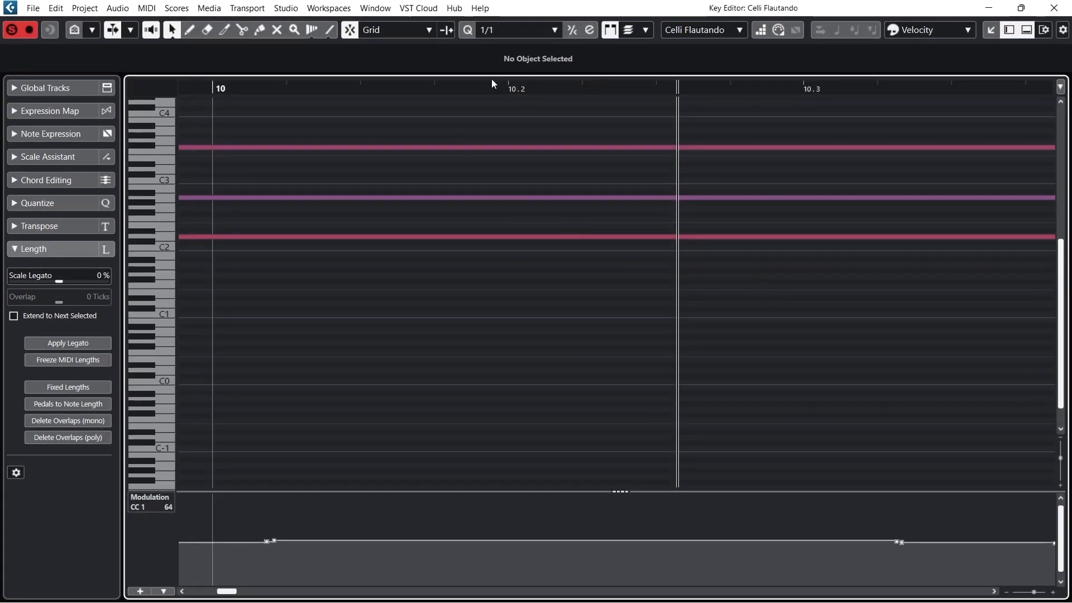
left_click_drag(490, 89, 491, 35)
left_click_drag(337, 89, 390, 114)
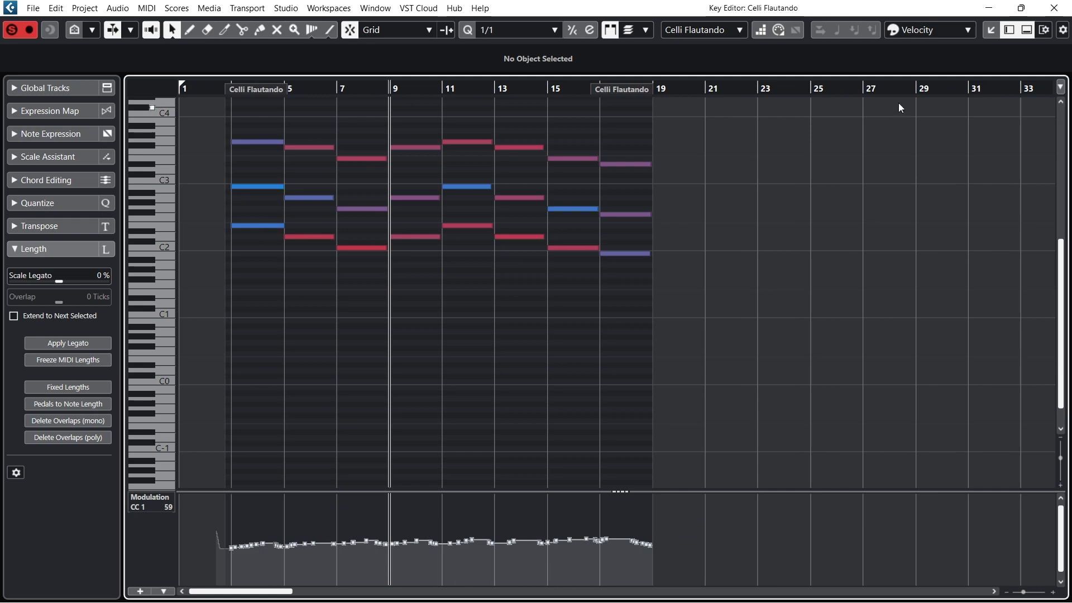
left_click(1054, 9)
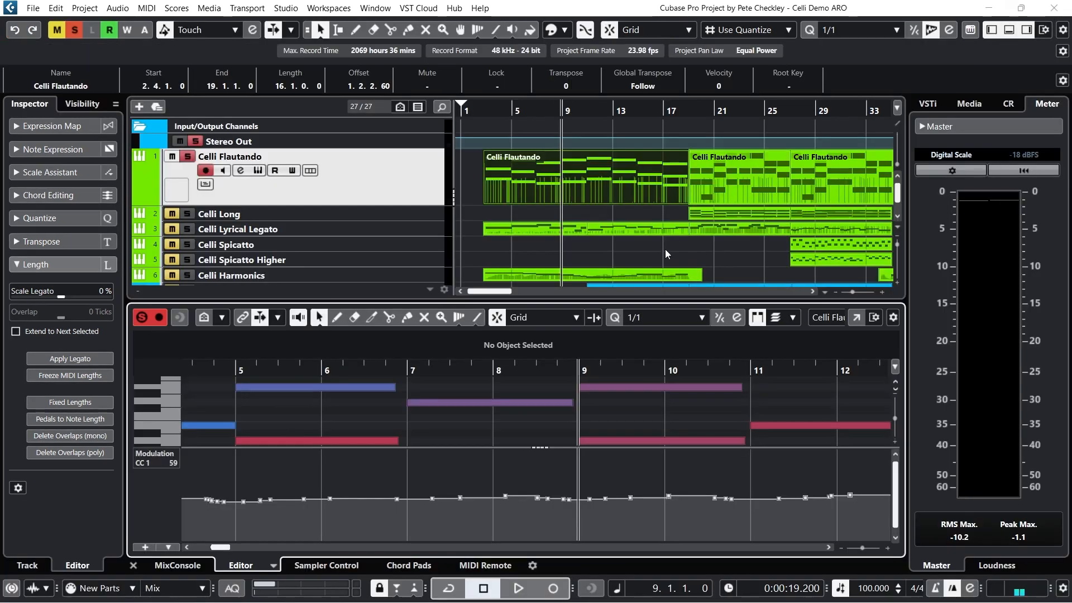
left_click(135, 565)
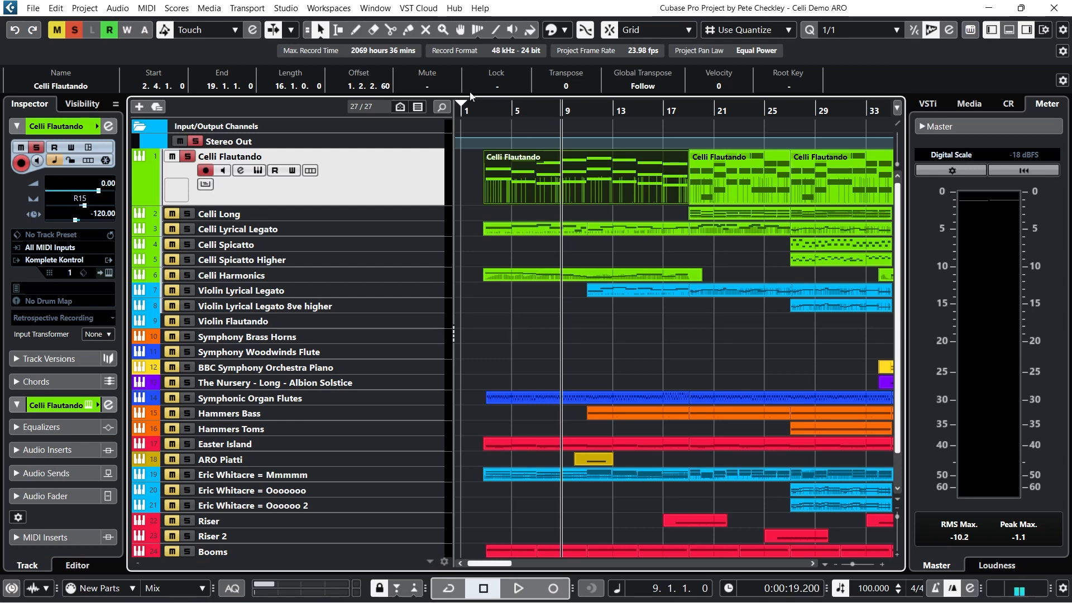
Step: Add Celli Lyrical Legato and Celli Harmonics to the soloed tracks and audition them from bar 3
left_click(485, 110)
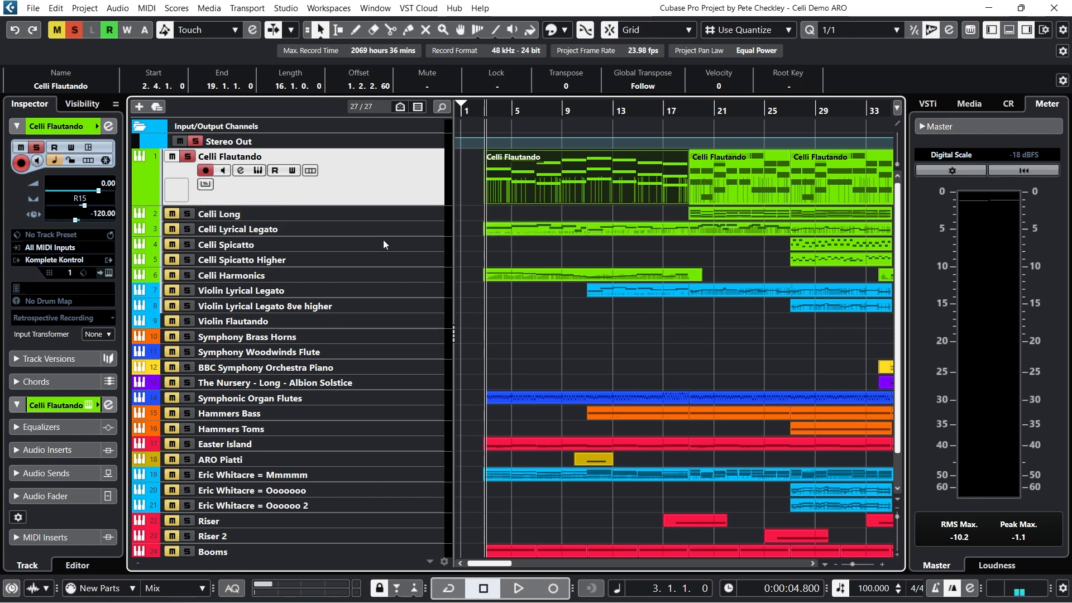
right_click(444, 229)
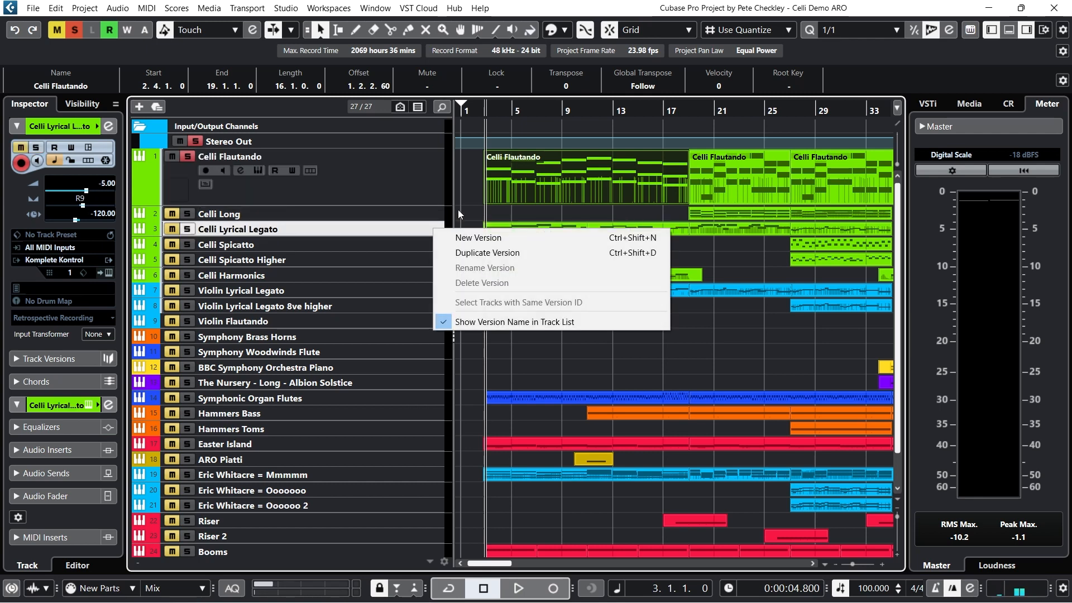
left_click(447, 221)
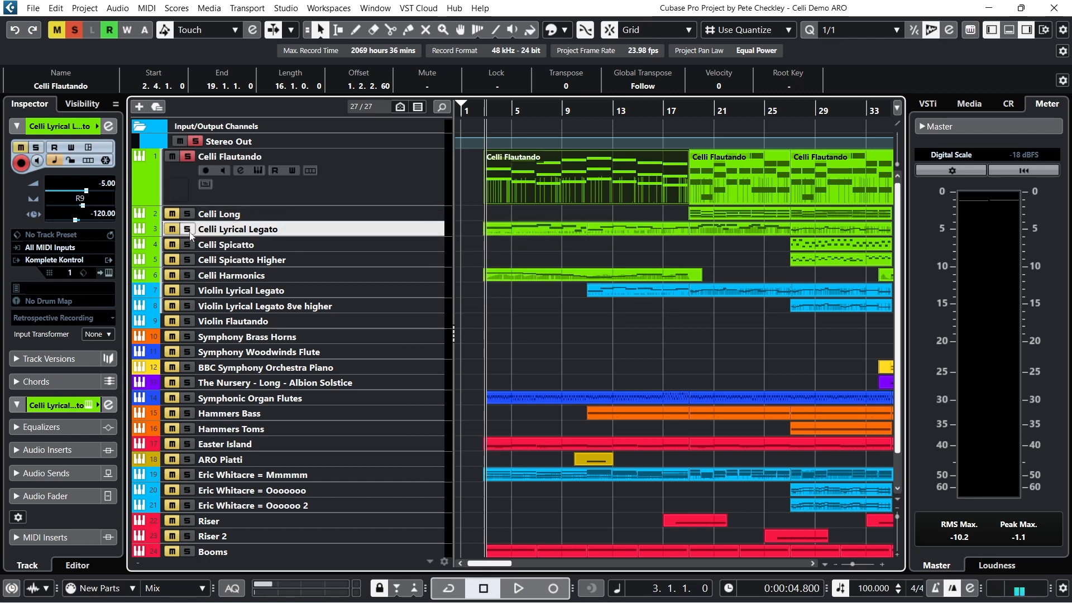
left_click(187, 275)
left_click(515, 584)
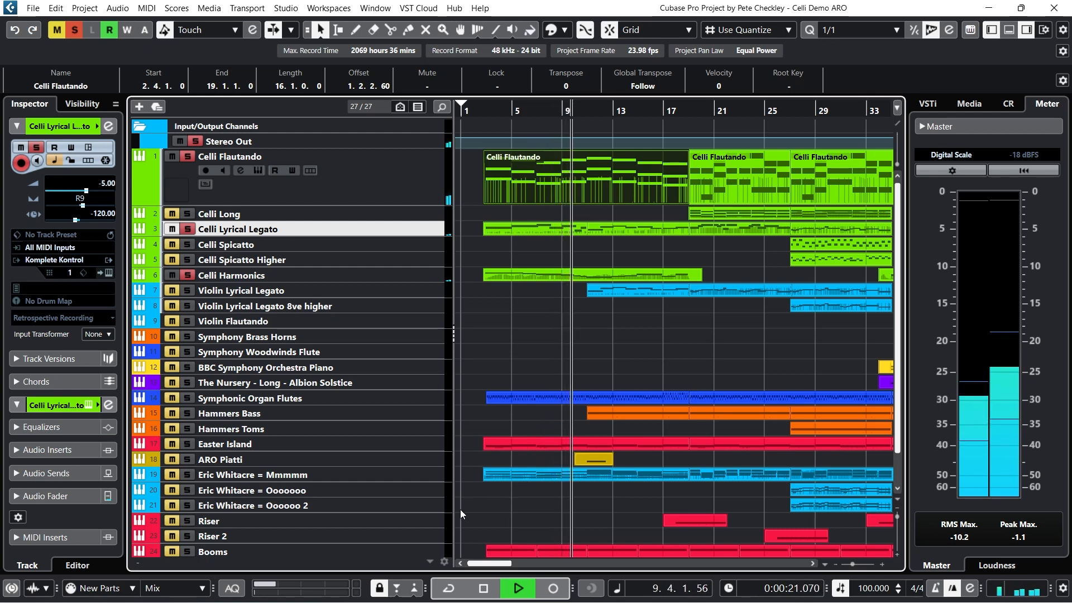
left_click(484, 587)
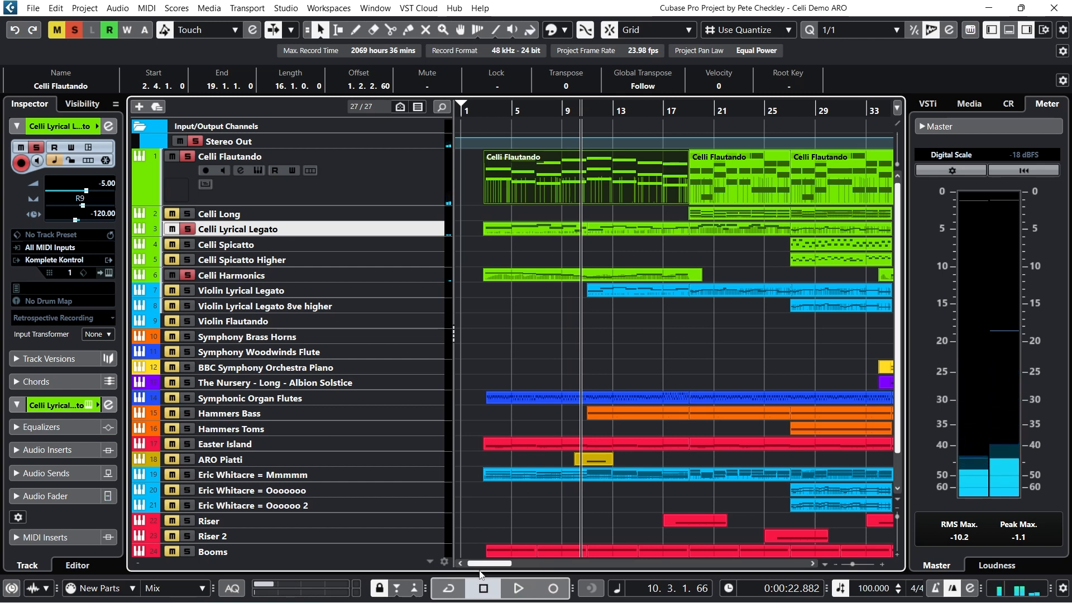
Step: Solo Violin Lyrical Legato along with the cello tracks and audition the combination from bar 9
left_click(190, 288)
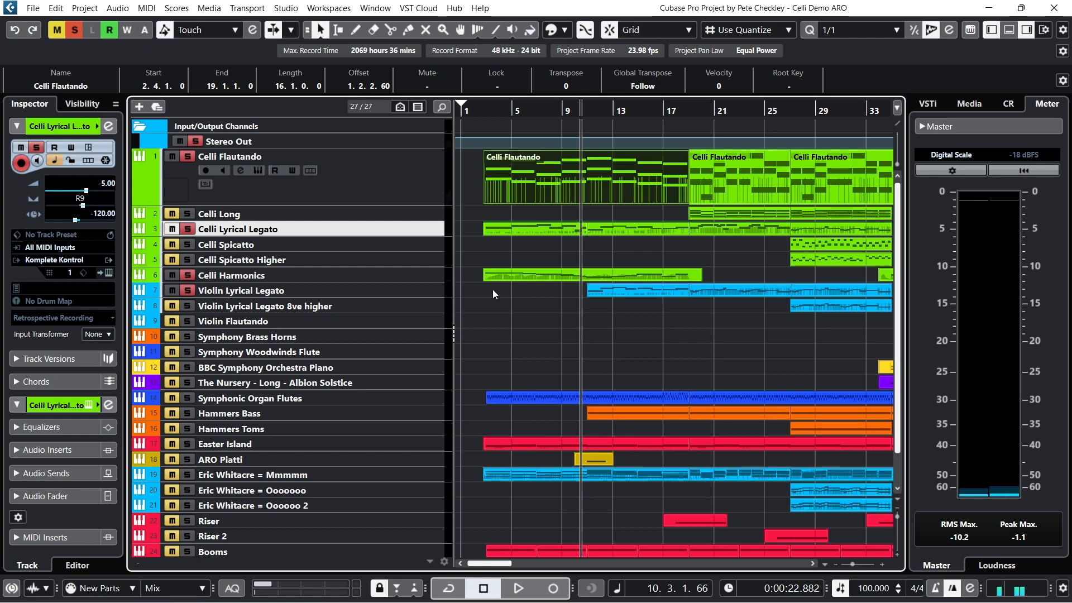
left_click(564, 111)
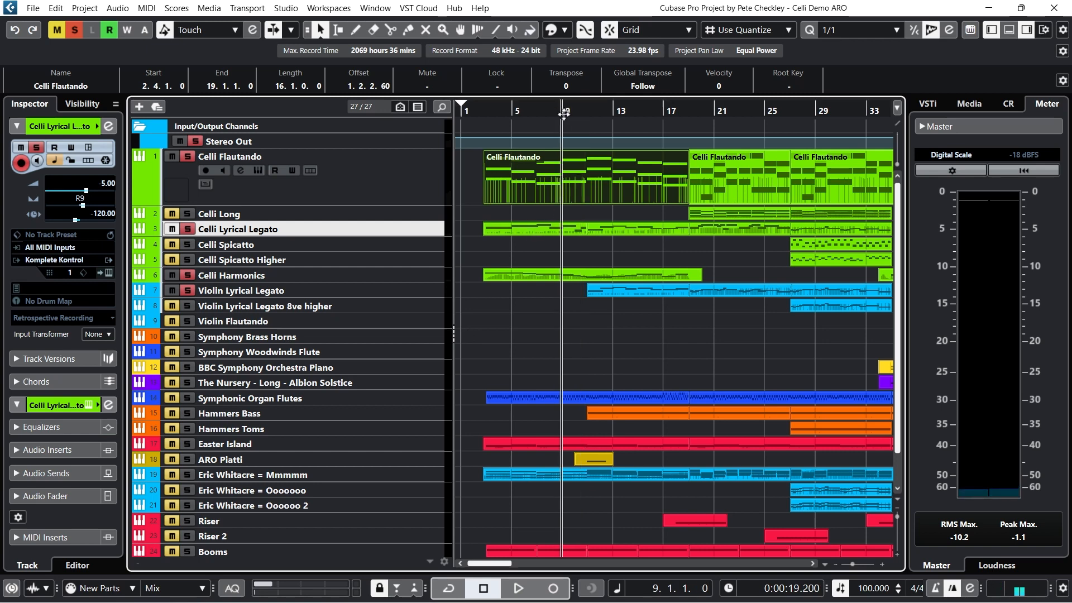
key("space")
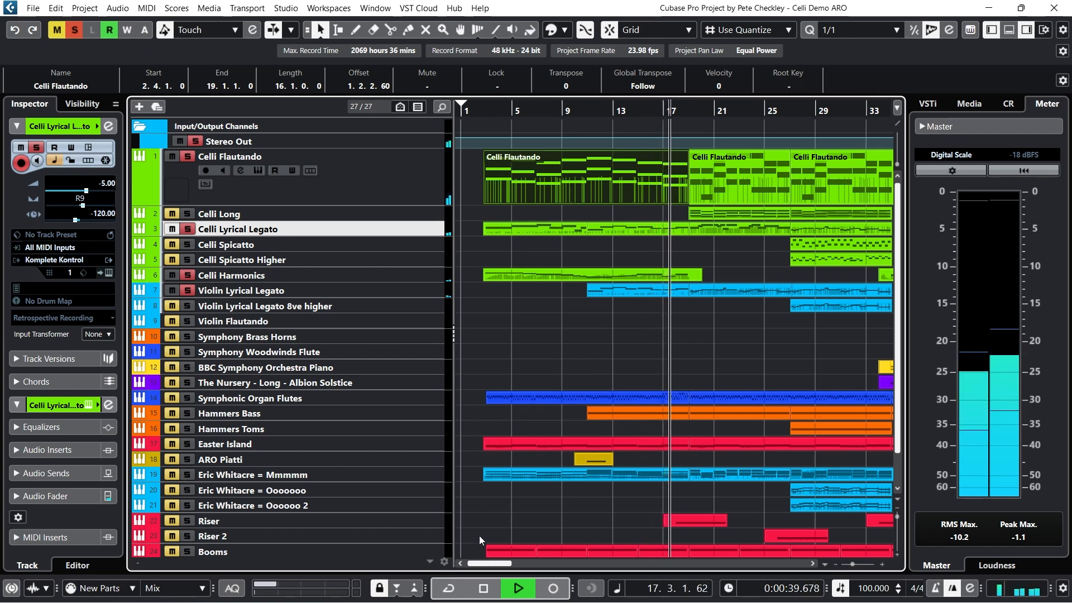
left_click(491, 588)
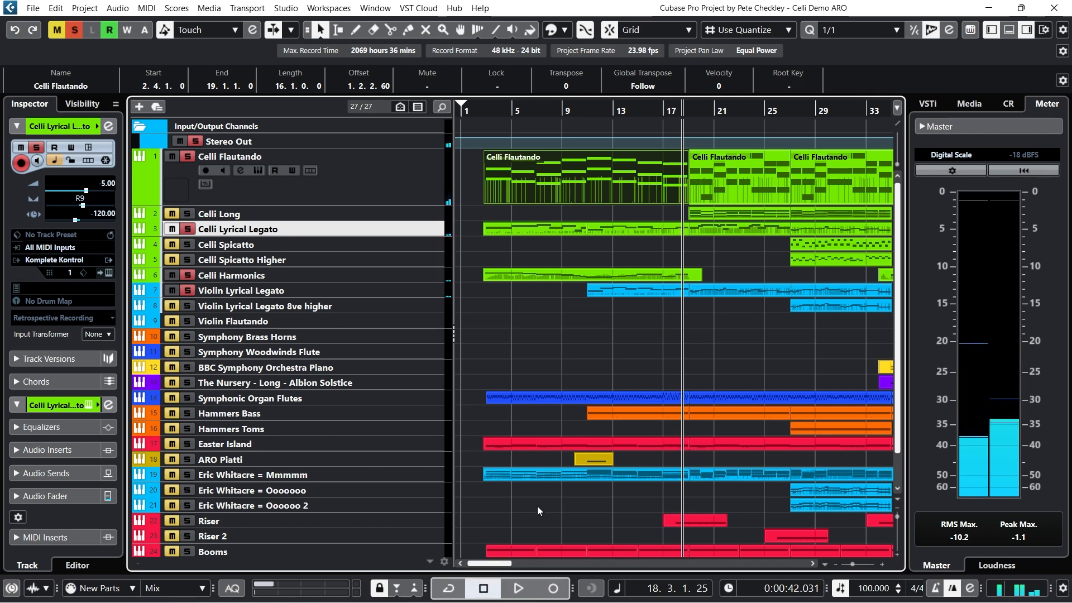
Step: Clear the solos from the Violin Lyrical Legato, Celli Harmonics, Celli Lyrical Legato and Celli Flautando tracks
left_click(190, 286)
left_click(188, 229)
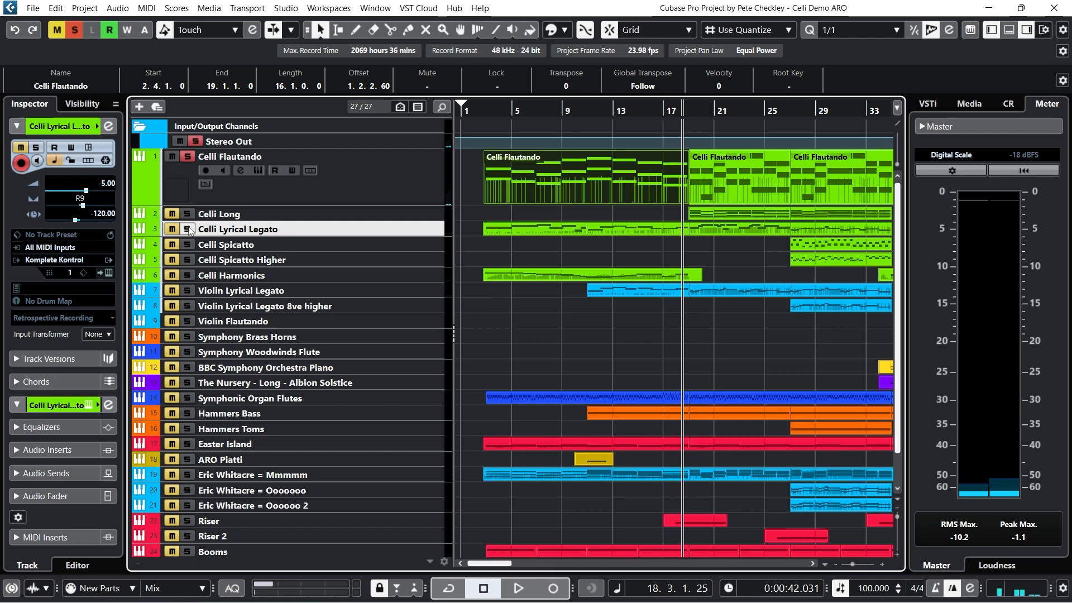
left_click(187, 157)
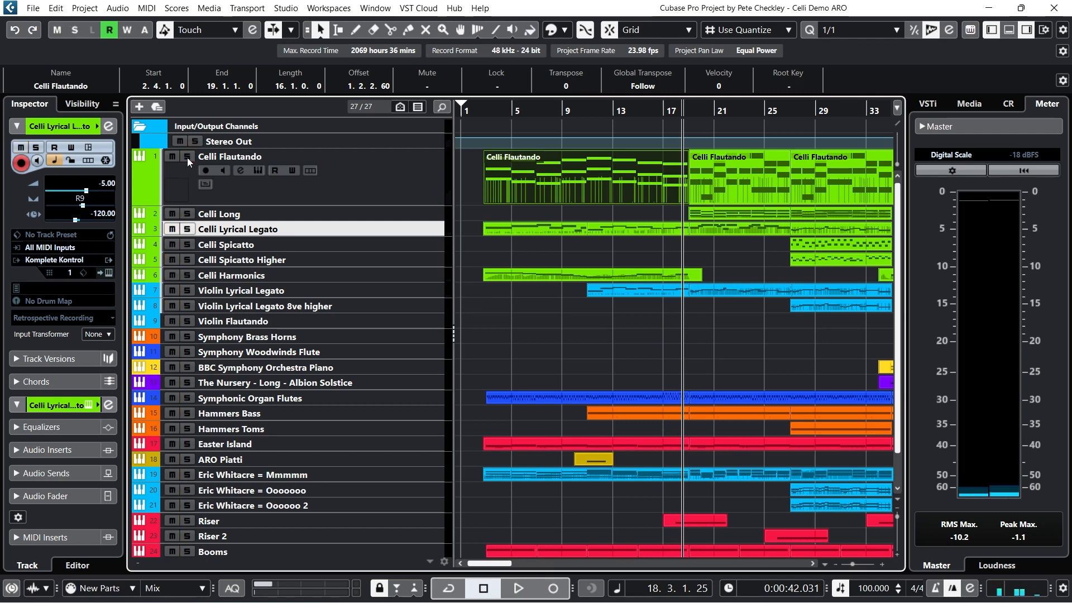
Step: Enlarge the Celli Lyrical Legato track, and solo Symphonic Organ Flutes for playback from bar 3
left_click(482, 114)
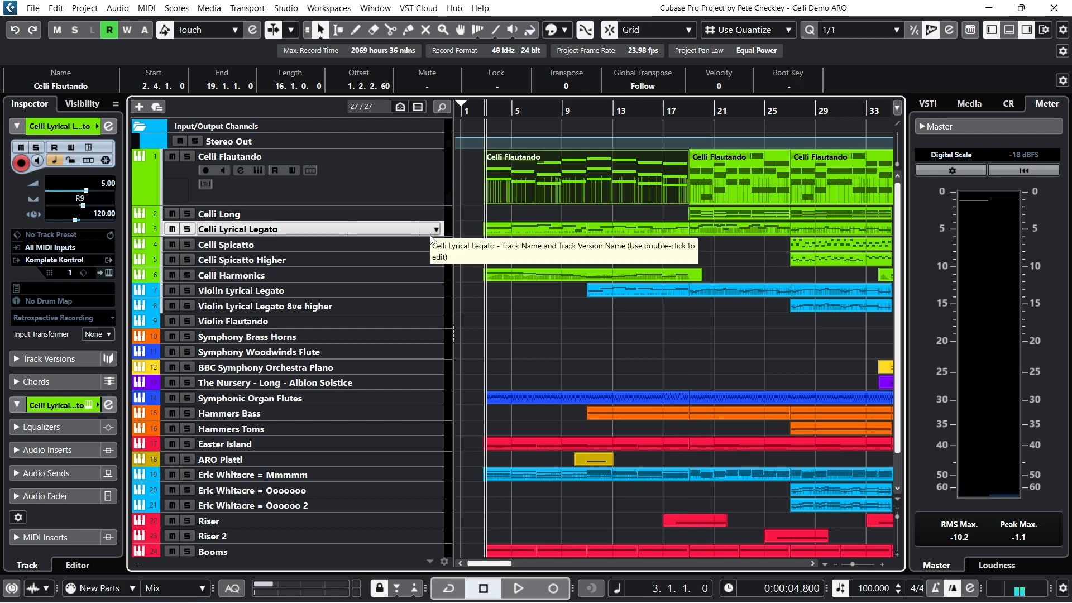
left_click_drag(435, 237, 435, 254)
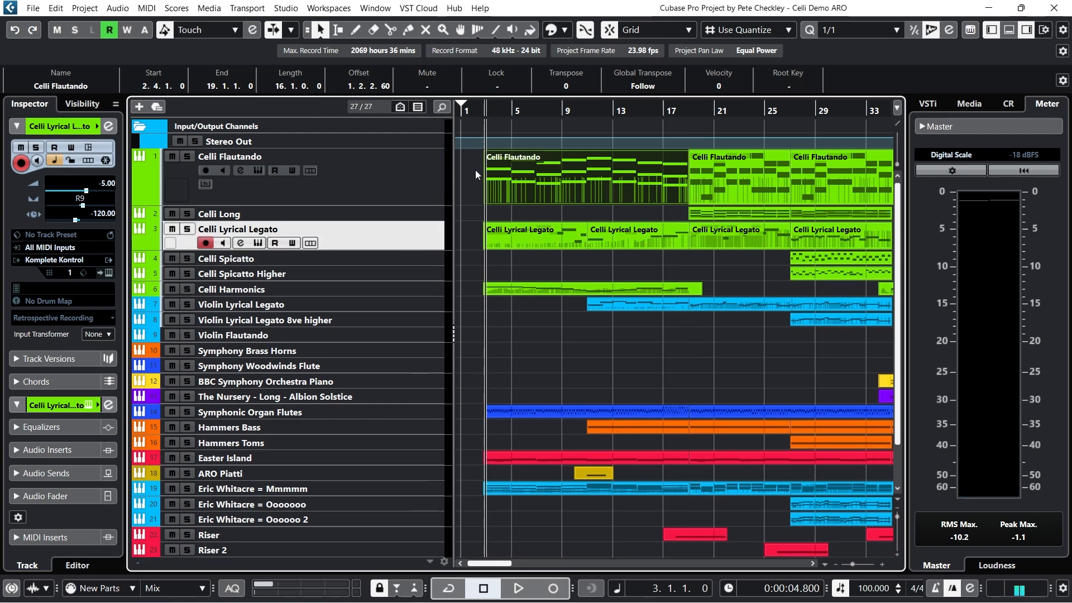
scroll(485, 274, "down", 4)
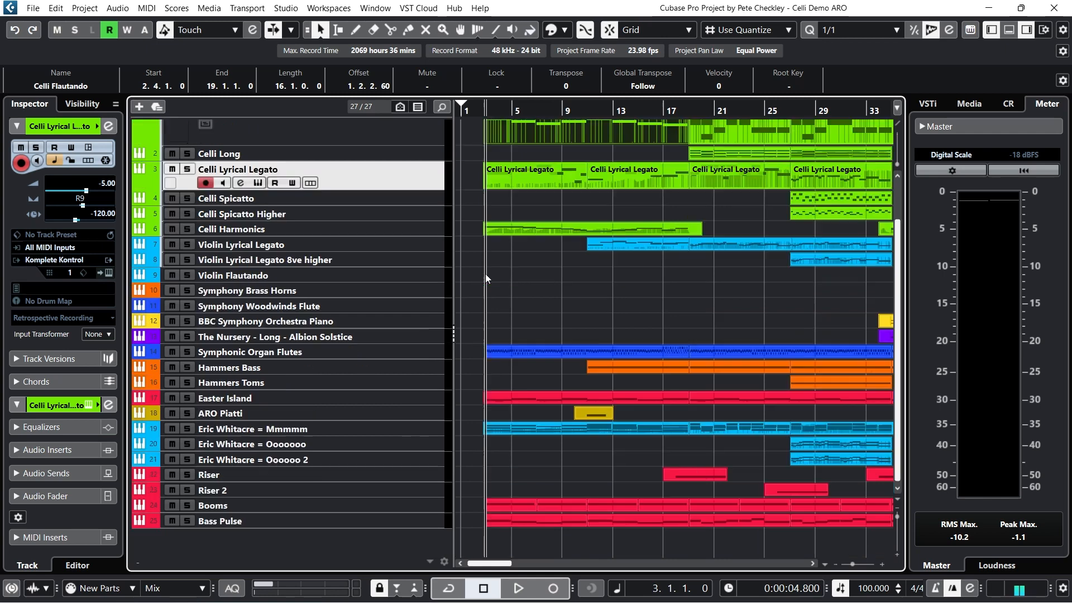
left_click(189, 351)
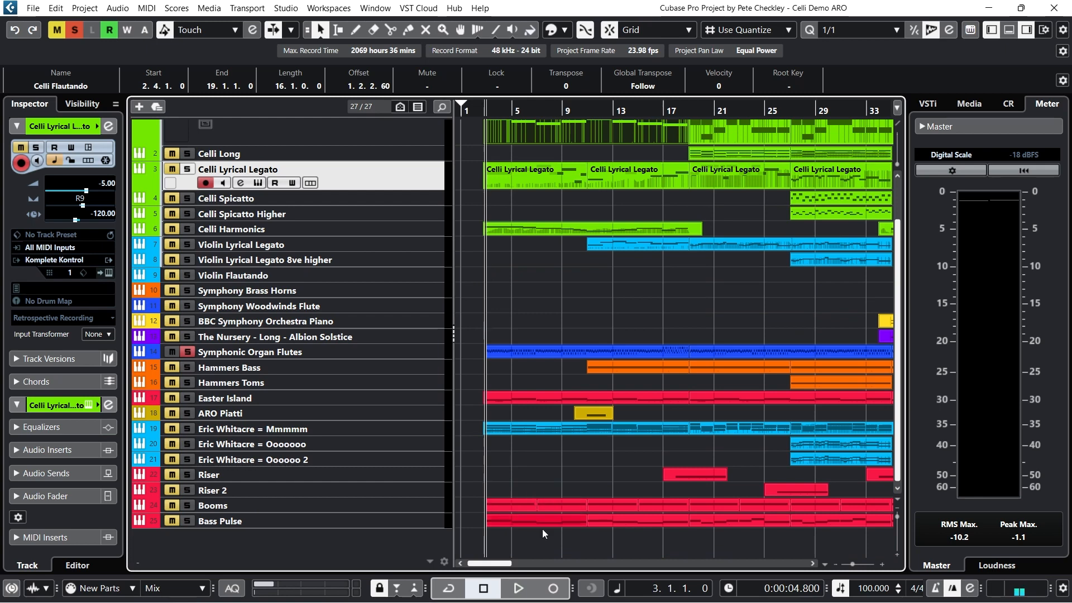
left_click(520, 586)
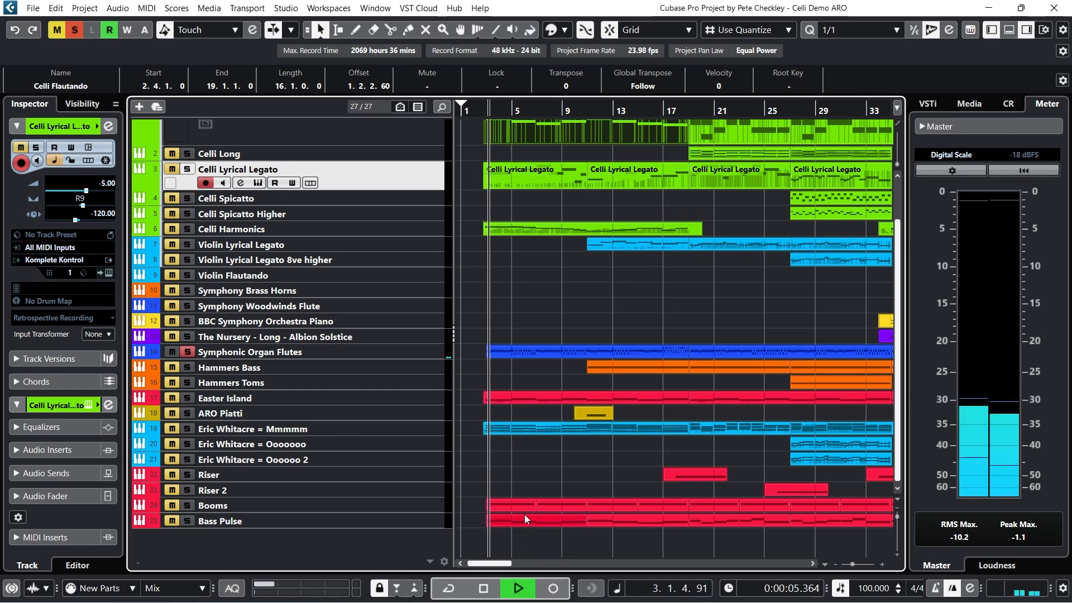
Step: Examine the first Symphonic Organ Flutes part in a separate Key Editor window during playback, close the editor and stop playback
double_click(520, 352)
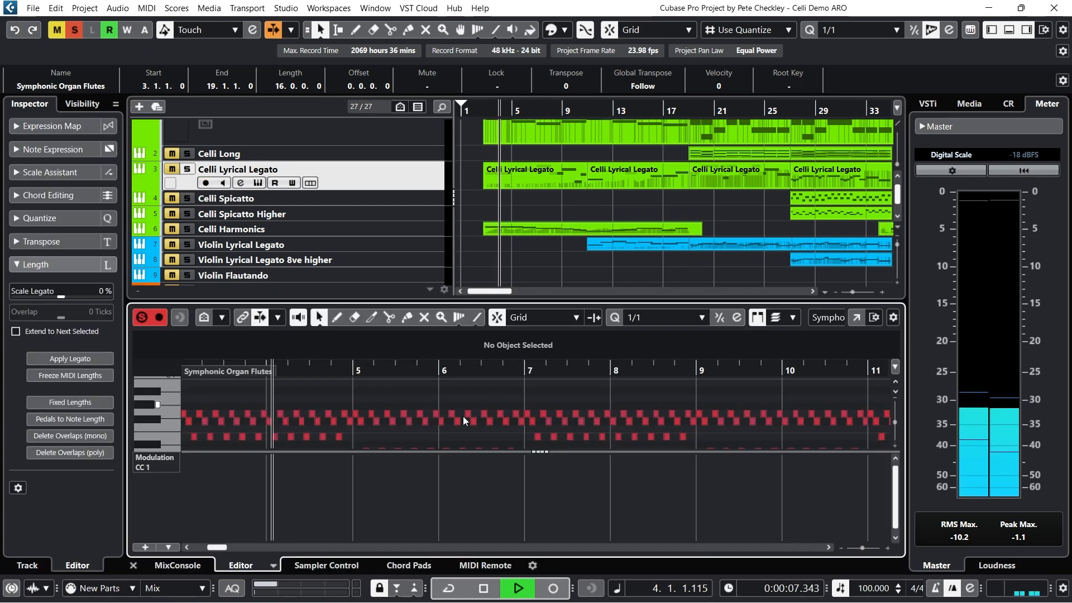
left_click(858, 320)
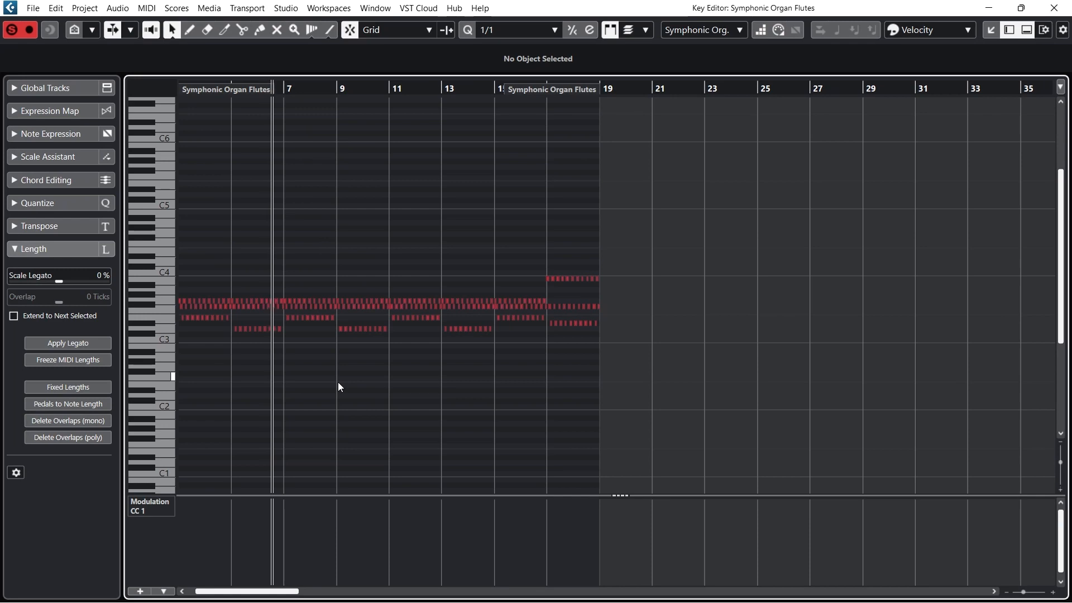
left_click(1055, 8)
left_click(483, 588)
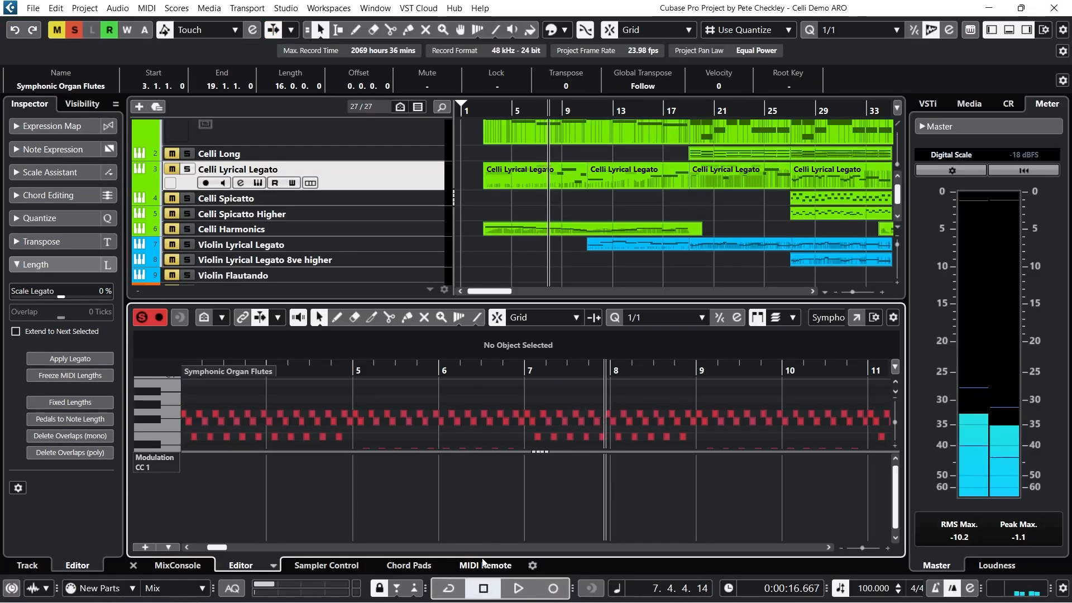
left_click(134, 566)
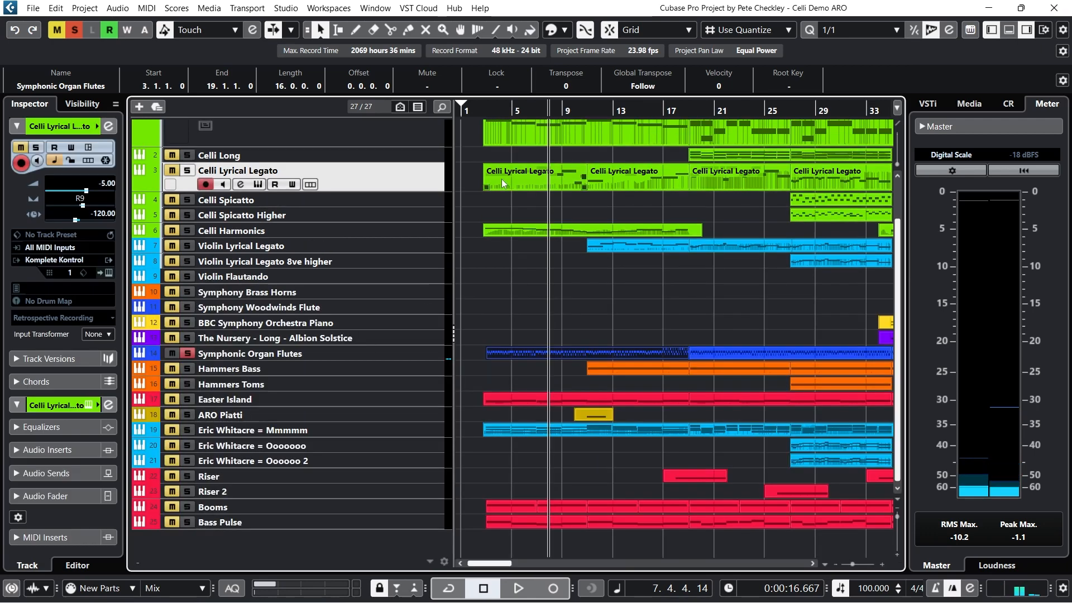
Step: Solo Easter Island in place of Symphonic Organ Flutes and audition it from bar 3
key("l")
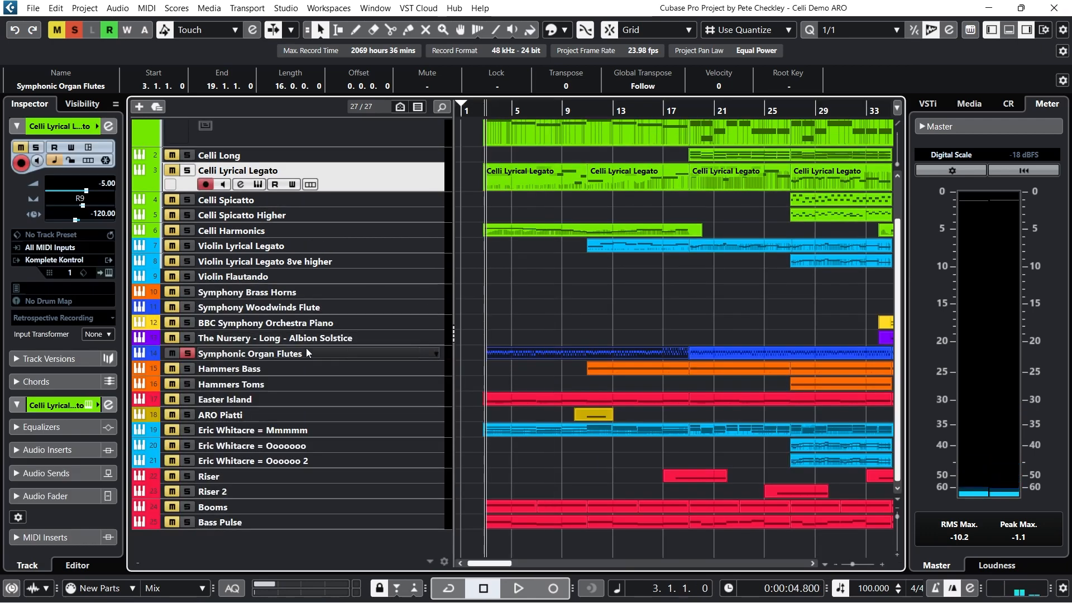
left_click(189, 400)
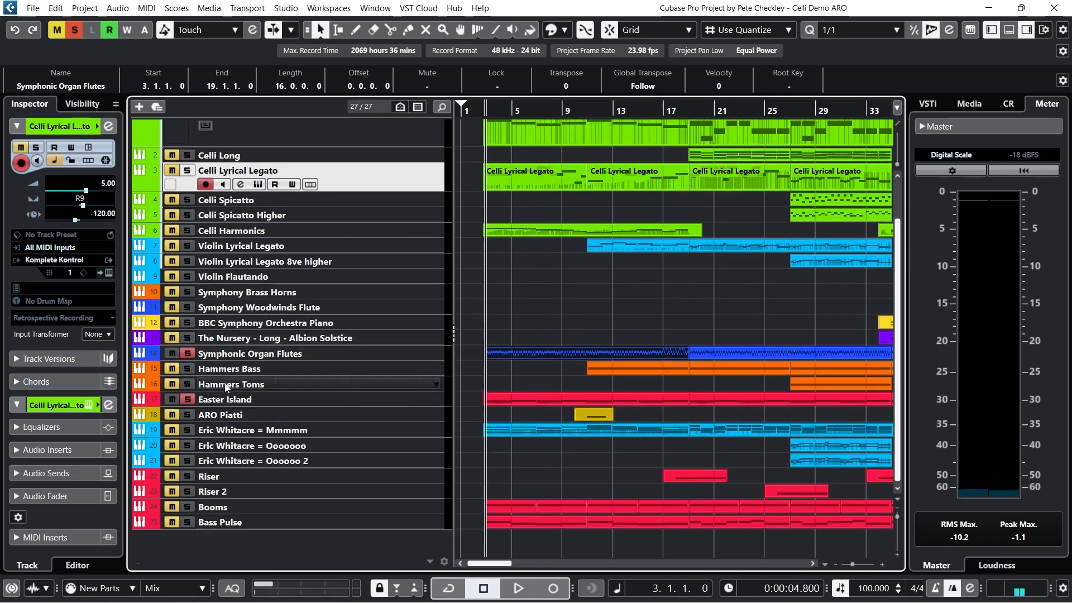
left_click(519, 588)
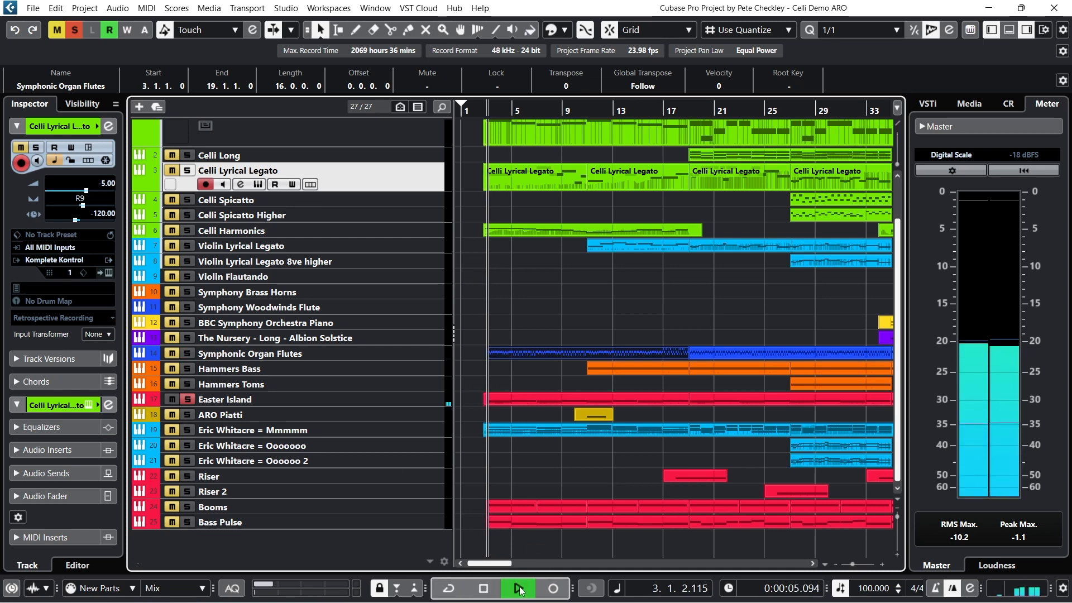
left_click(485, 589)
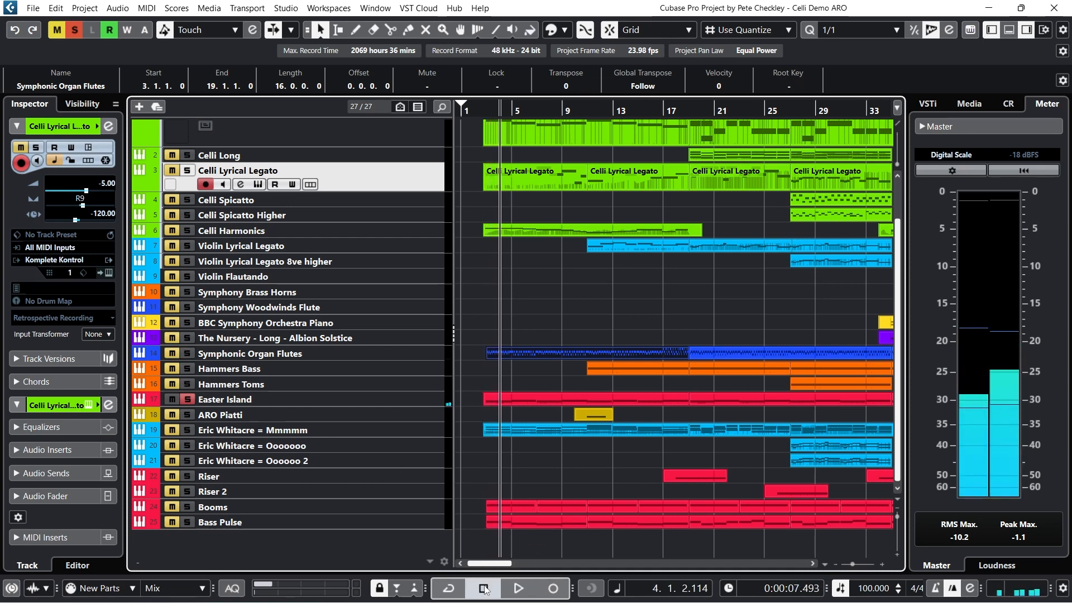
Step: Replace the Easter Island solo with Eric Whitacre = Mmmmm and audition it from just before bar 3
left_click(196, 431)
left_click(187, 400)
left_click(188, 430)
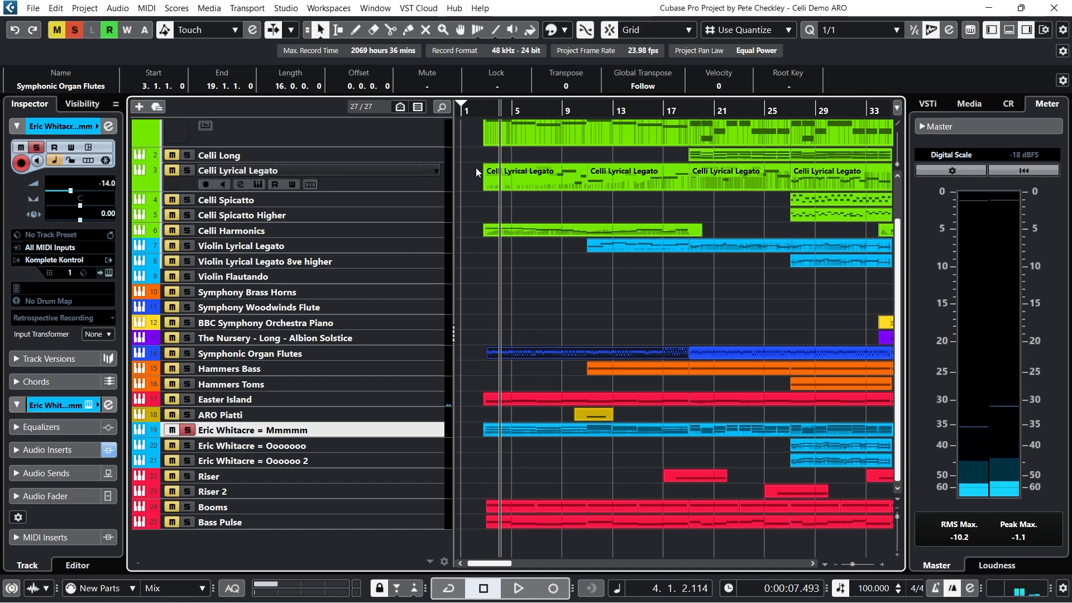
left_click(479, 111)
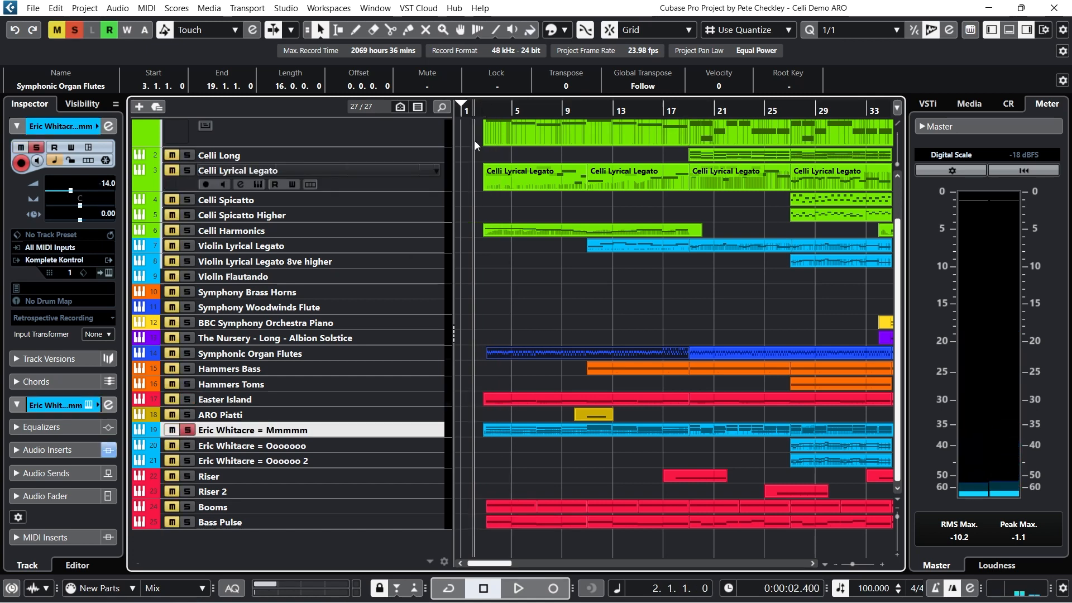
left_click(485, 110)
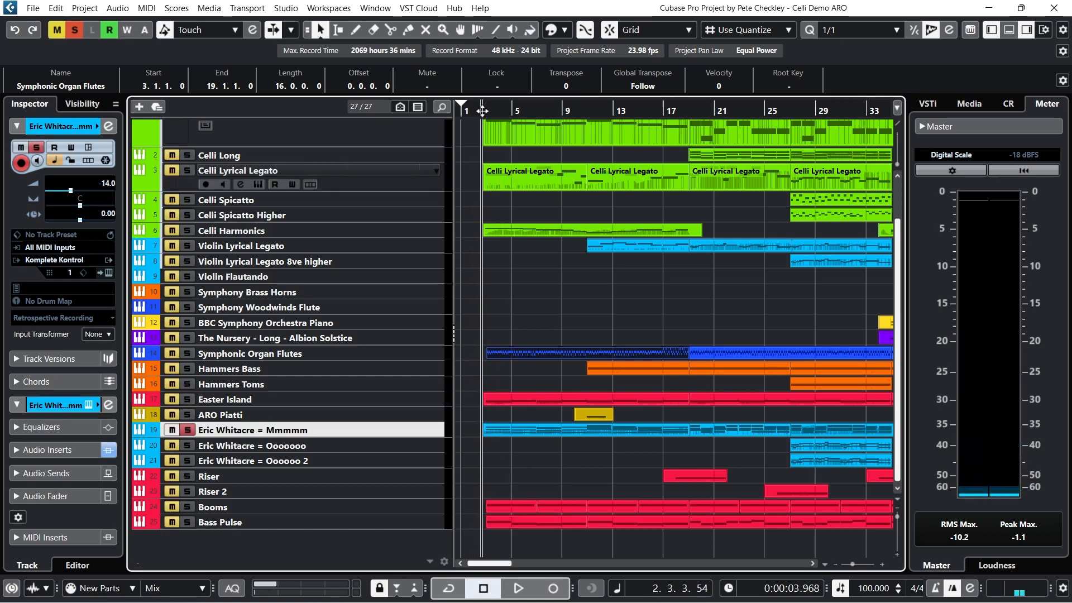
left_click(518, 588)
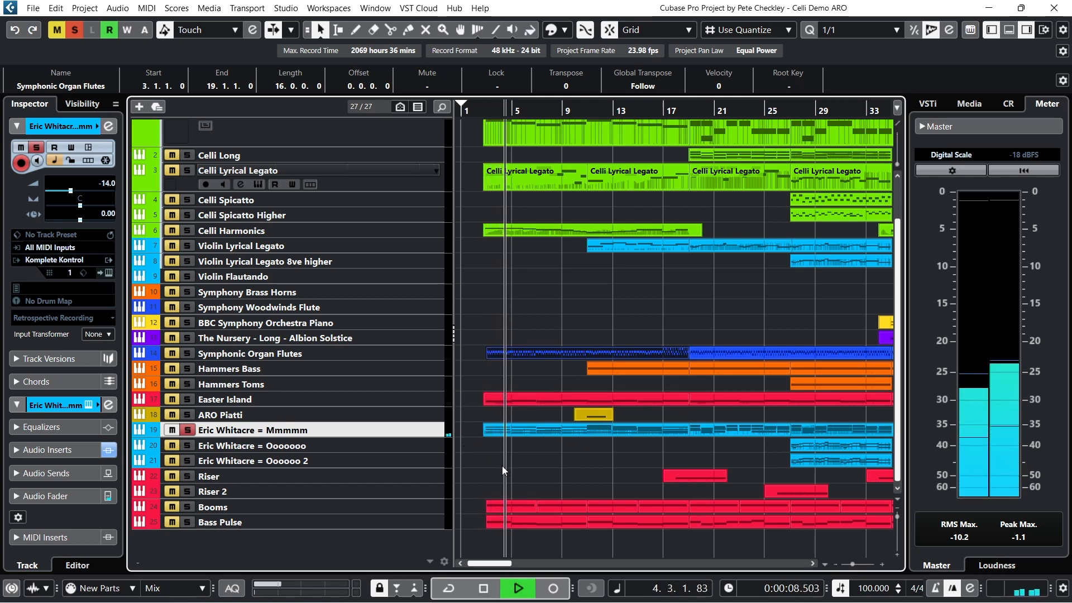
left_click(489, 589)
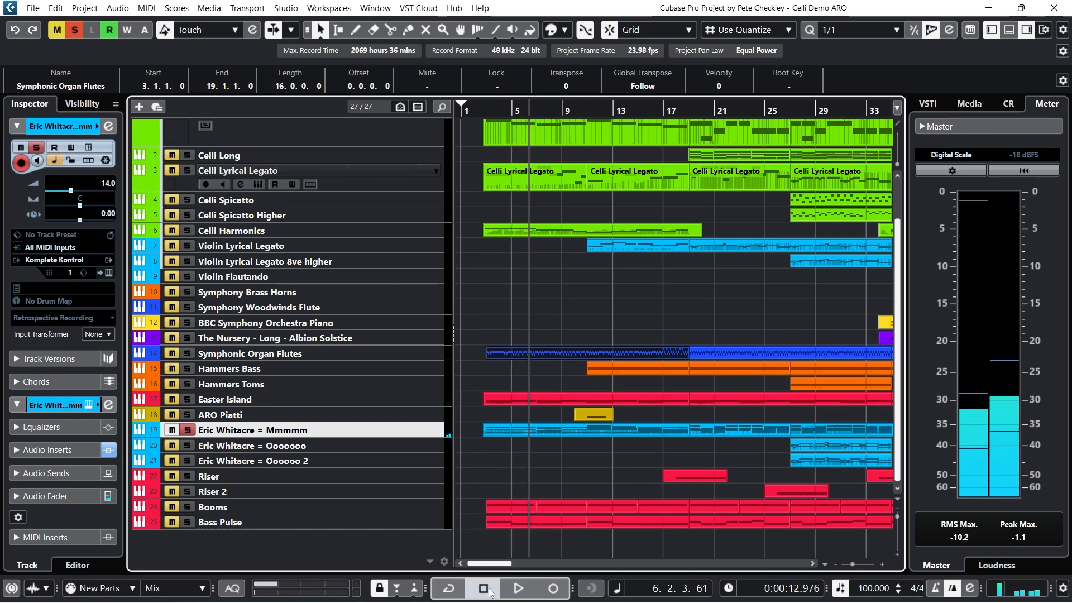
Step: Clear the Eric Whitacre = Mmmmm solo and audition the full arrangement from bar 3
left_click(481, 111)
left_click(188, 430)
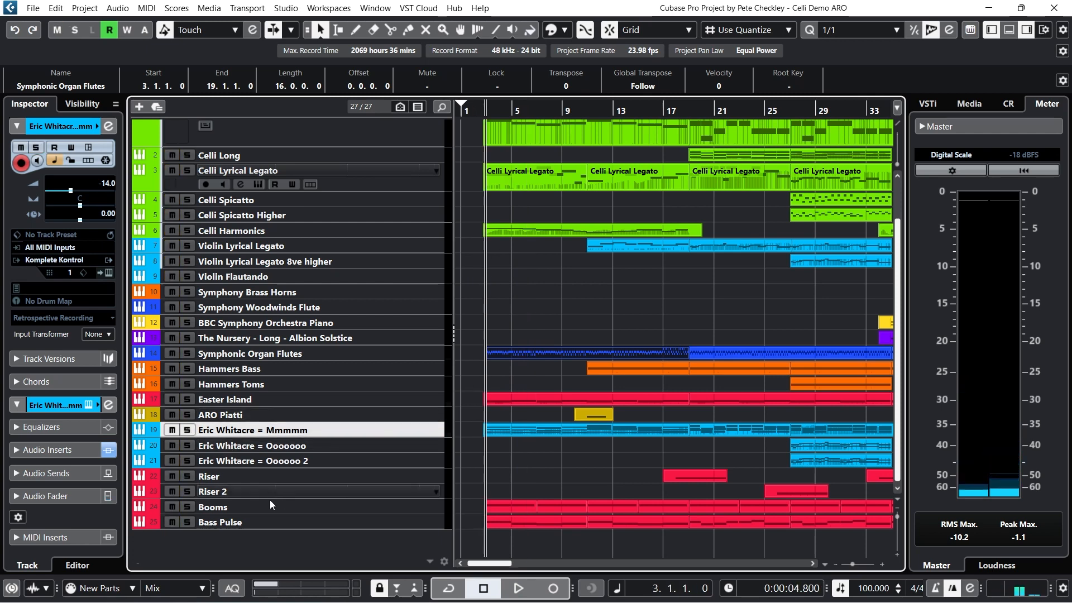
left_click(520, 588)
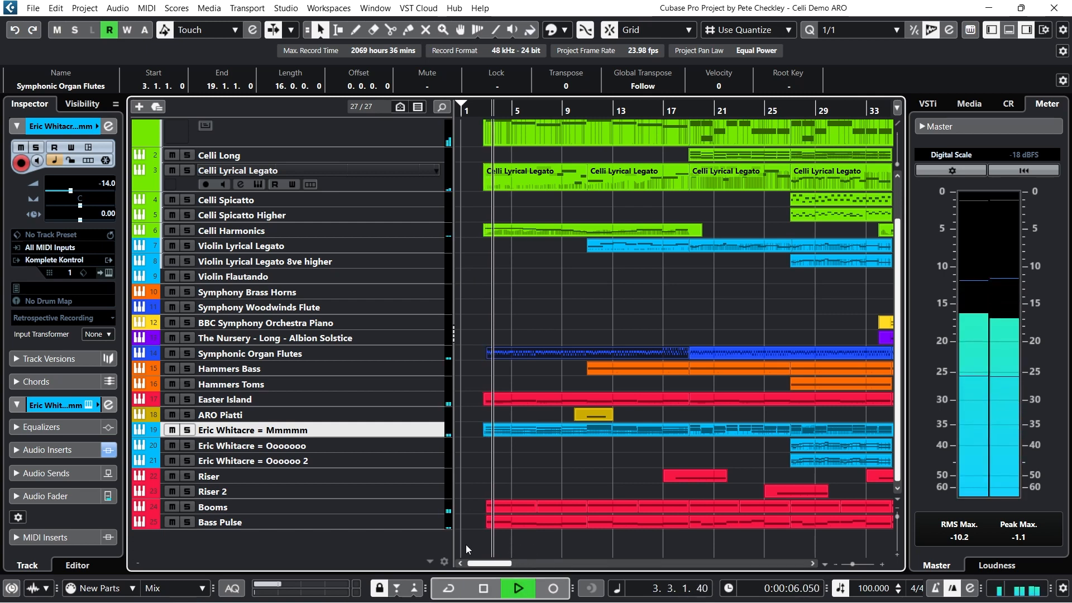
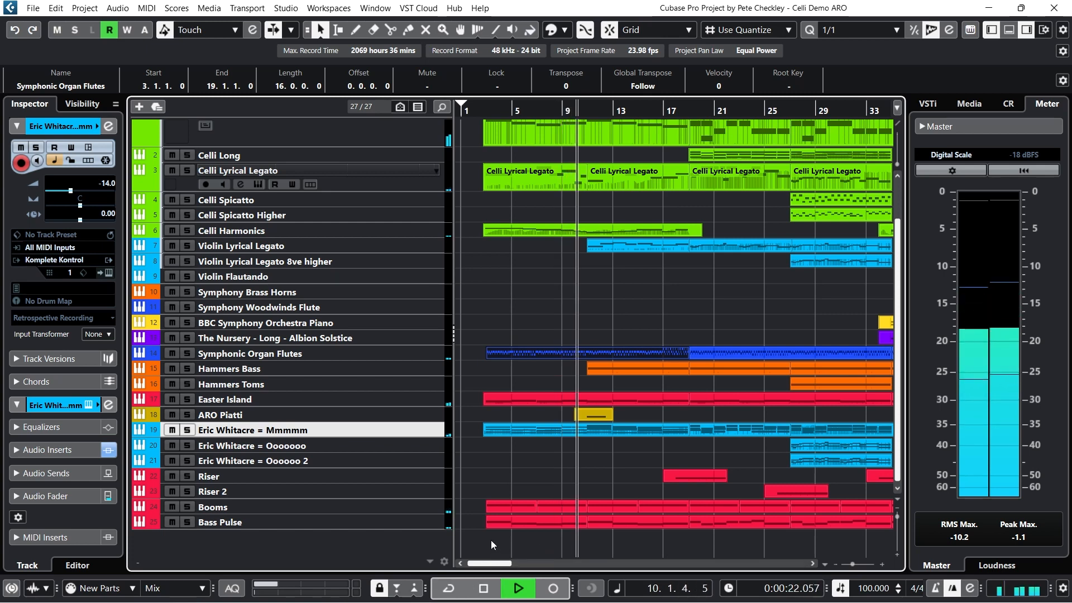
left_click(488, 586)
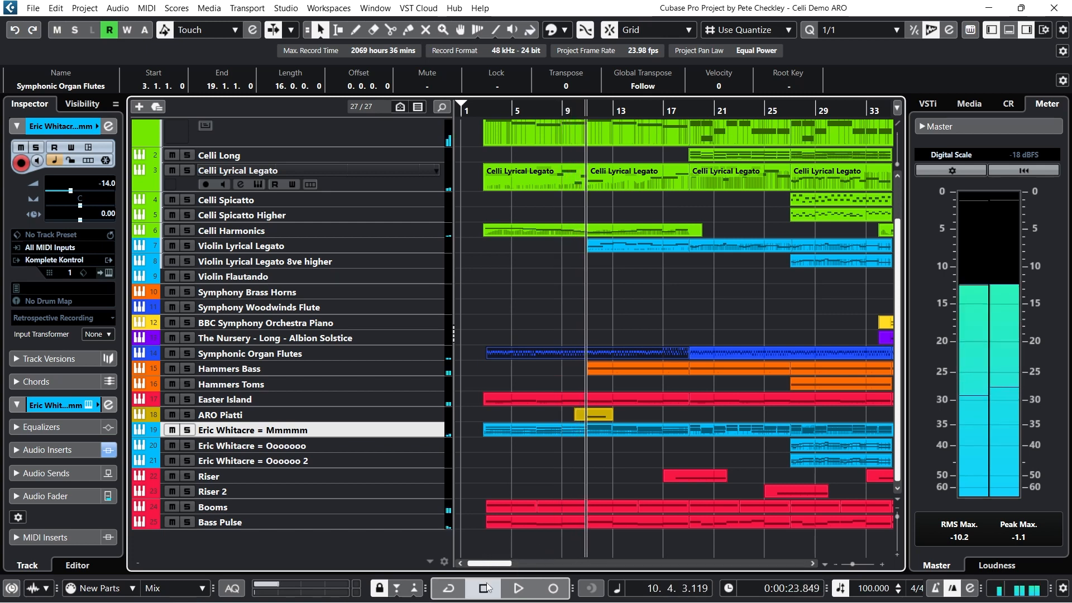
Step: Enlarge the Celli Long track, then solo it and audition its part from bar 19
scroll(686, 286, "up", 3)
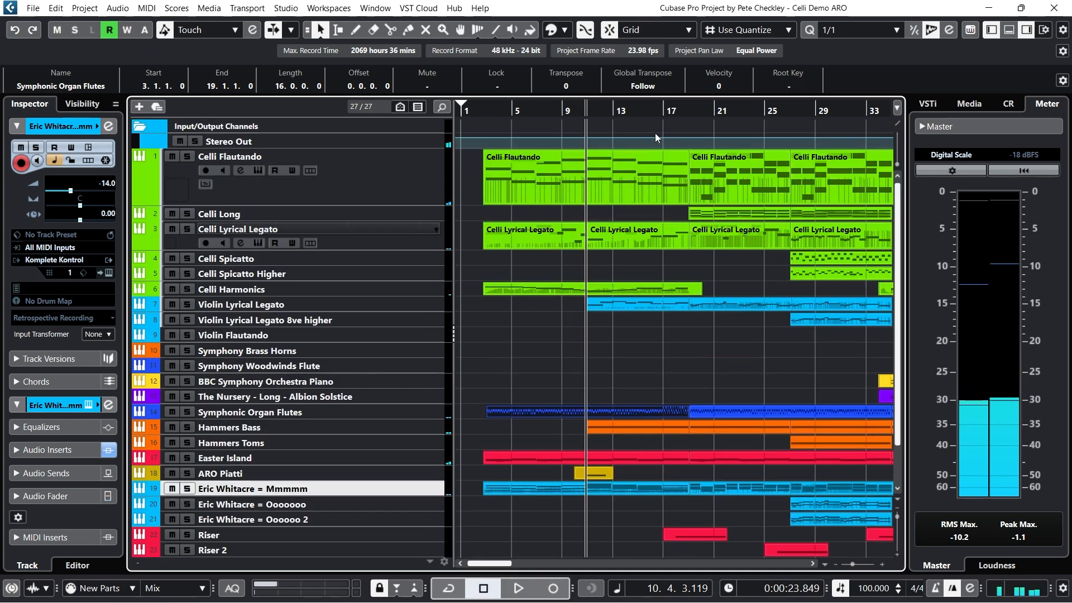
left_click(664, 111)
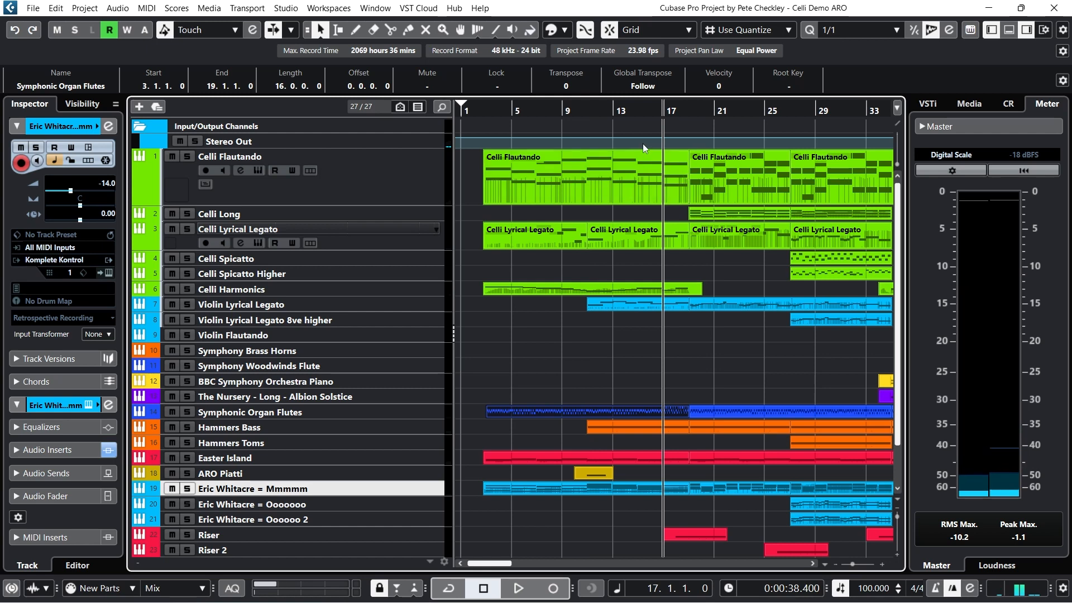
left_click_drag(687, 115, 665, 116)
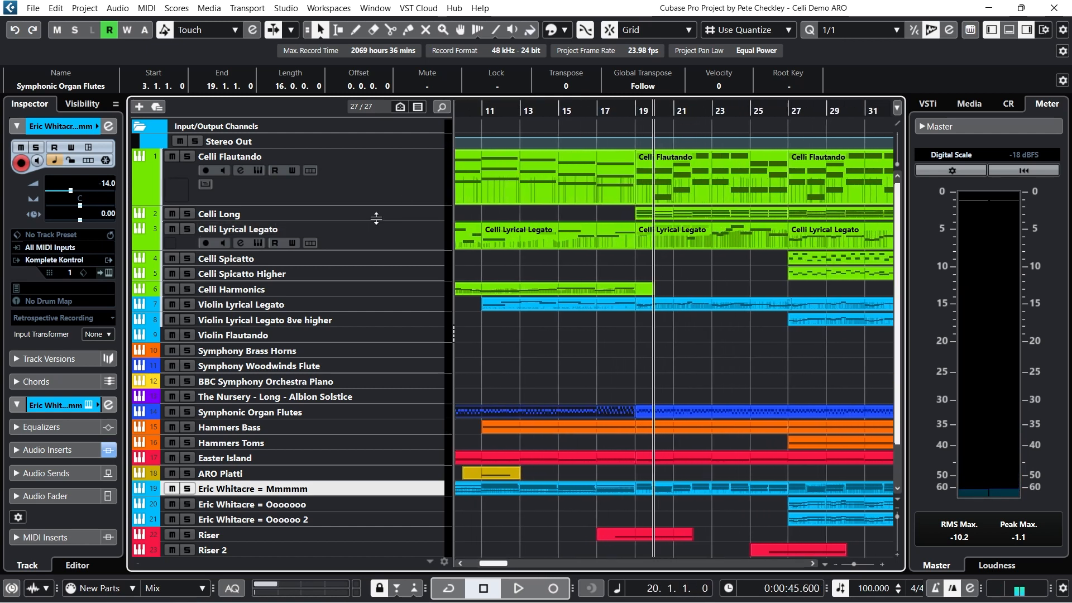
left_click_drag(377, 218, 386, 265)
left_click(637, 114)
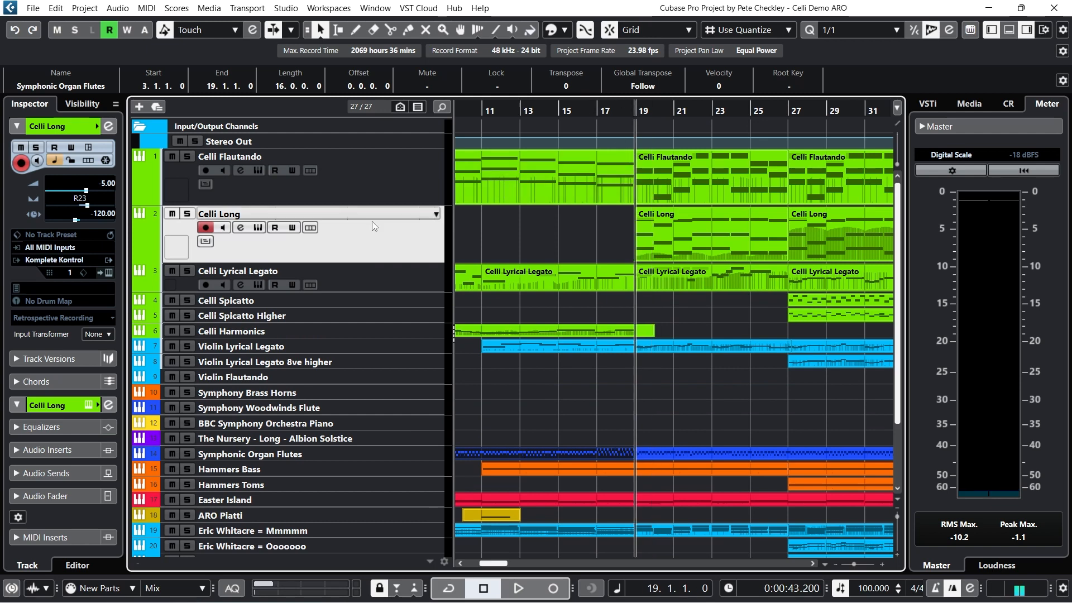
left_click(187, 216)
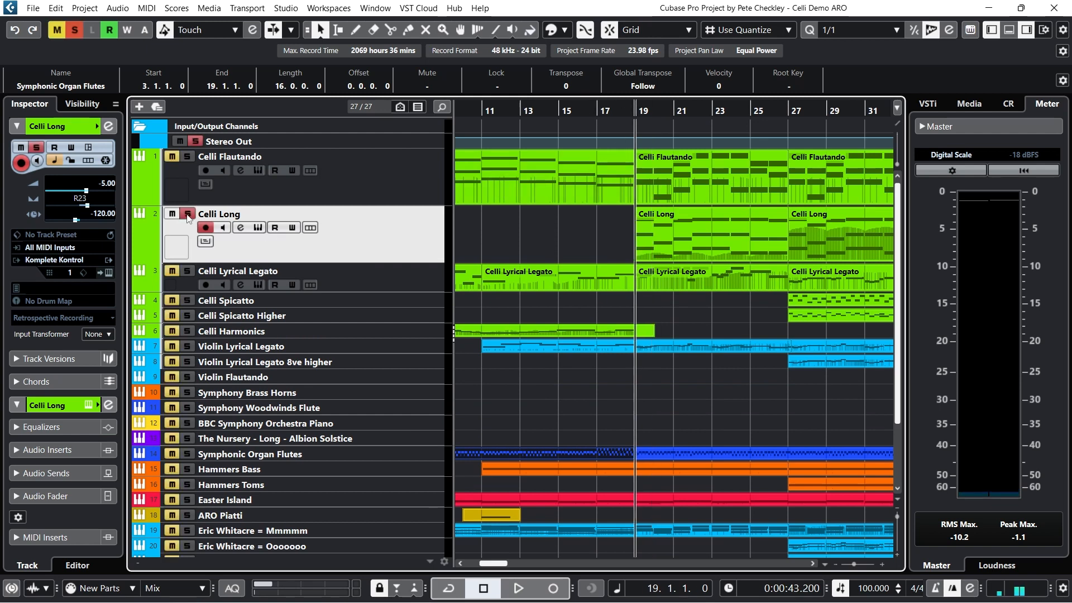
left_click(509, 591)
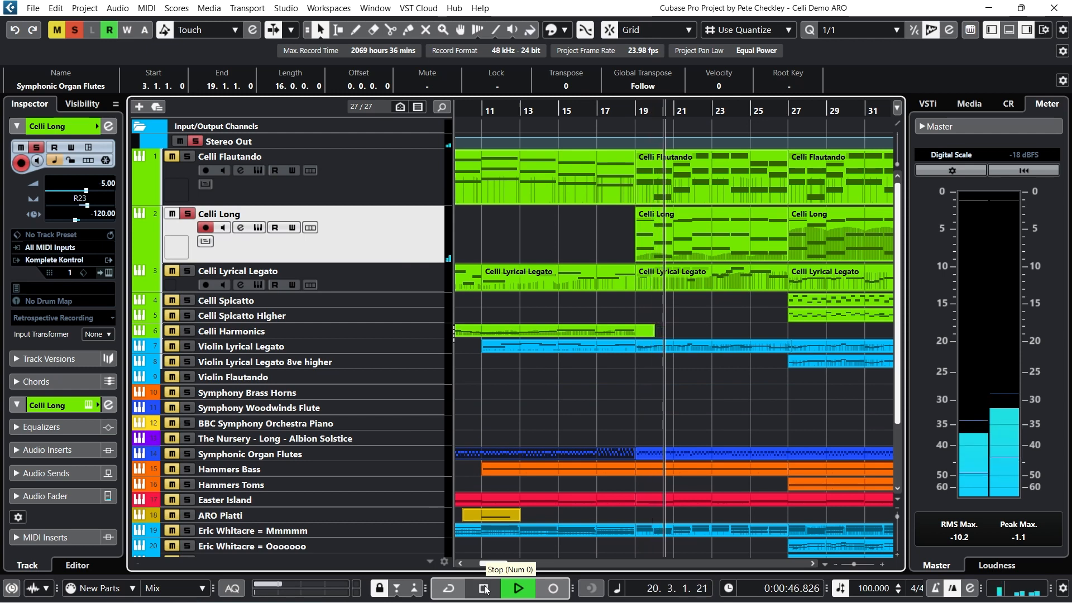
left_click(484, 589)
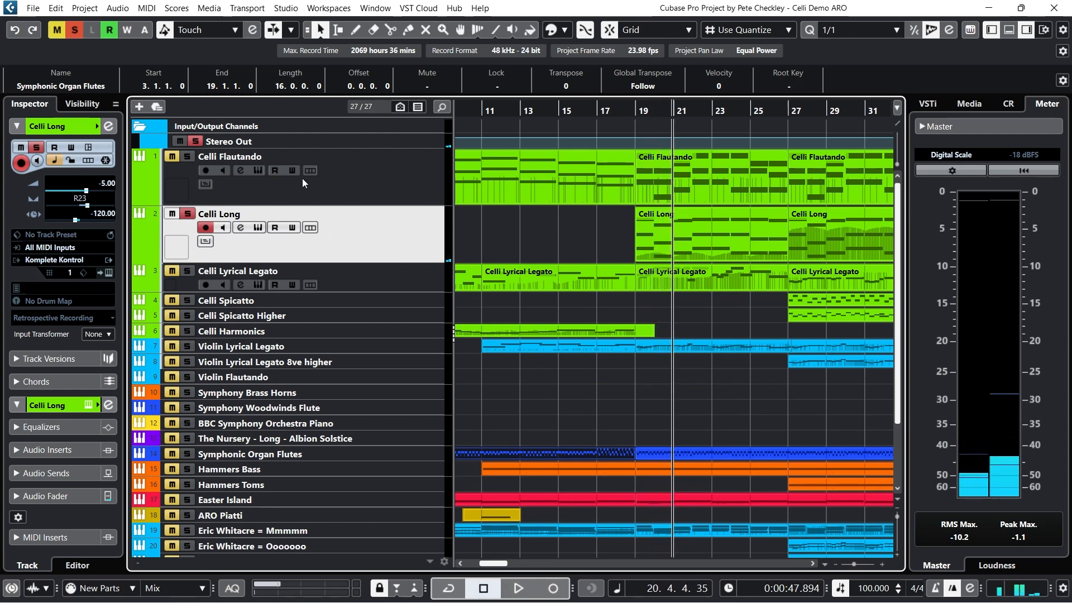
Step: Add Celli Flautando to the soloed Celli Long and continue playback from about bar 21
left_click(189, 158)
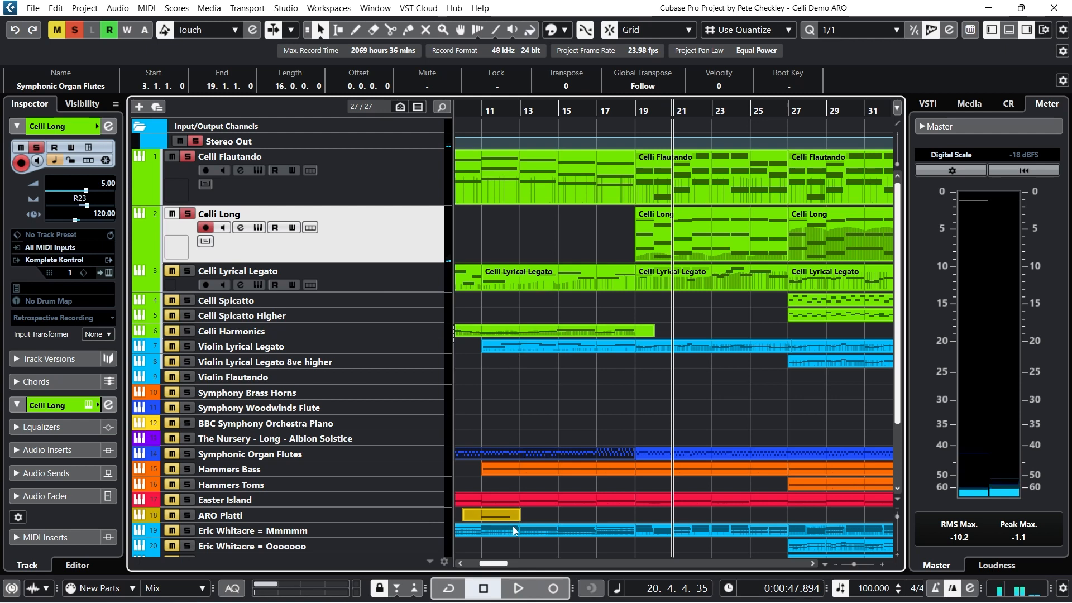
left_click(518, 589)
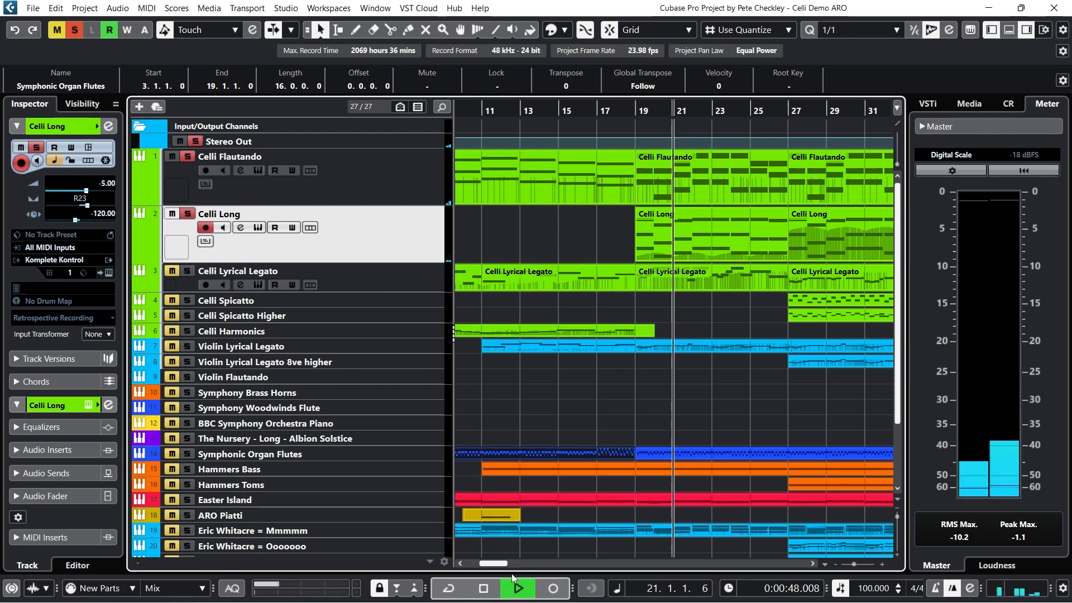
left_click(484, 590)
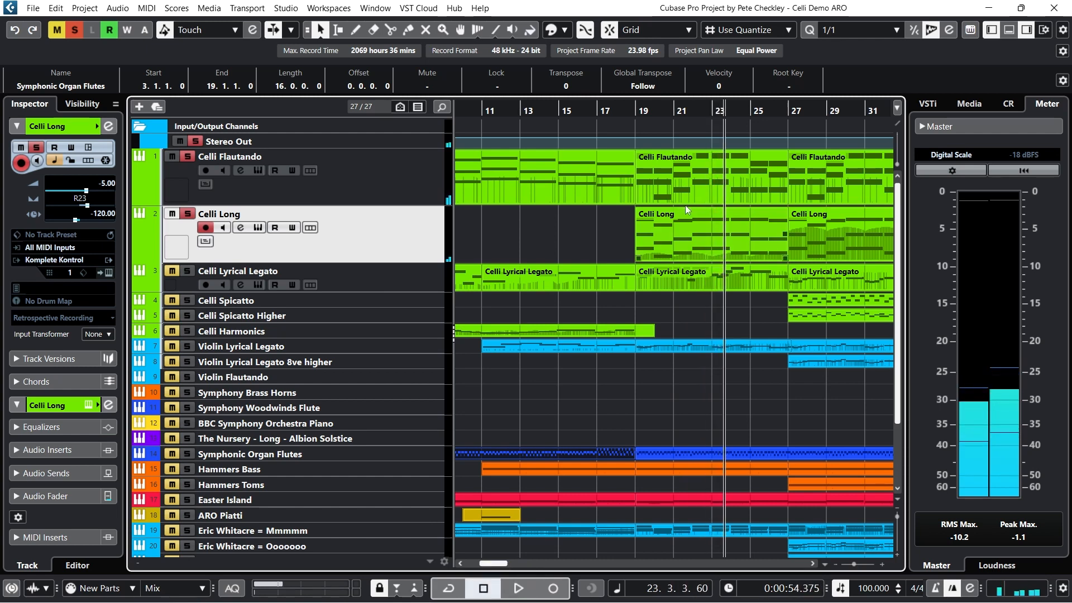
Step: Add Celli Lyrical Legato and Violin Lyrical Legato to the soloed tracks and audition the combination from bar 19
left_click_drag(632, 109, 636, 108)
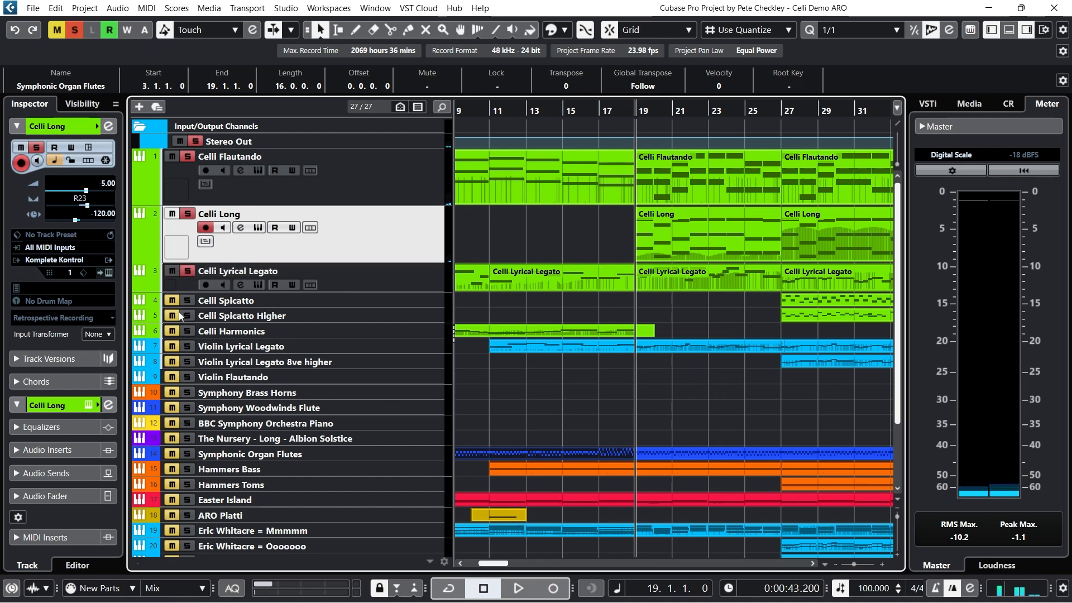
left_click(186, 346)
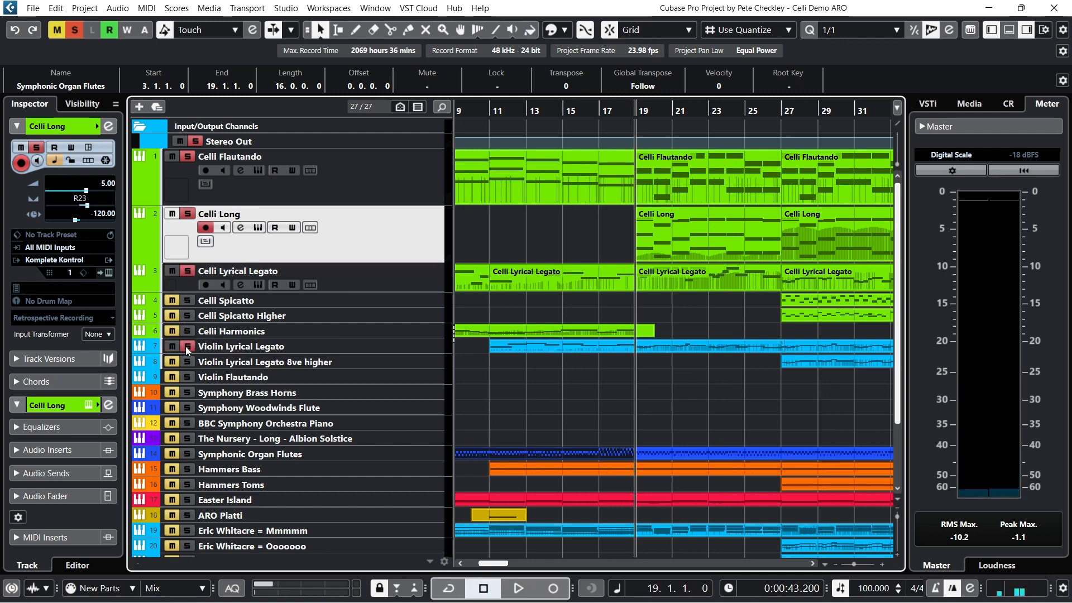
left_click(519, 588)
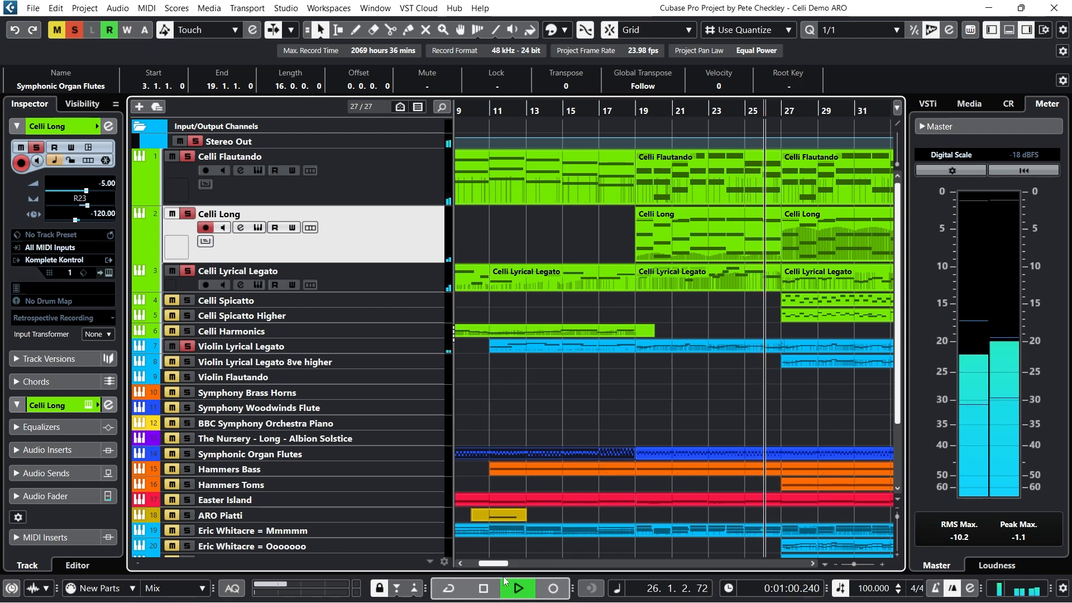
left_click(484, 588)
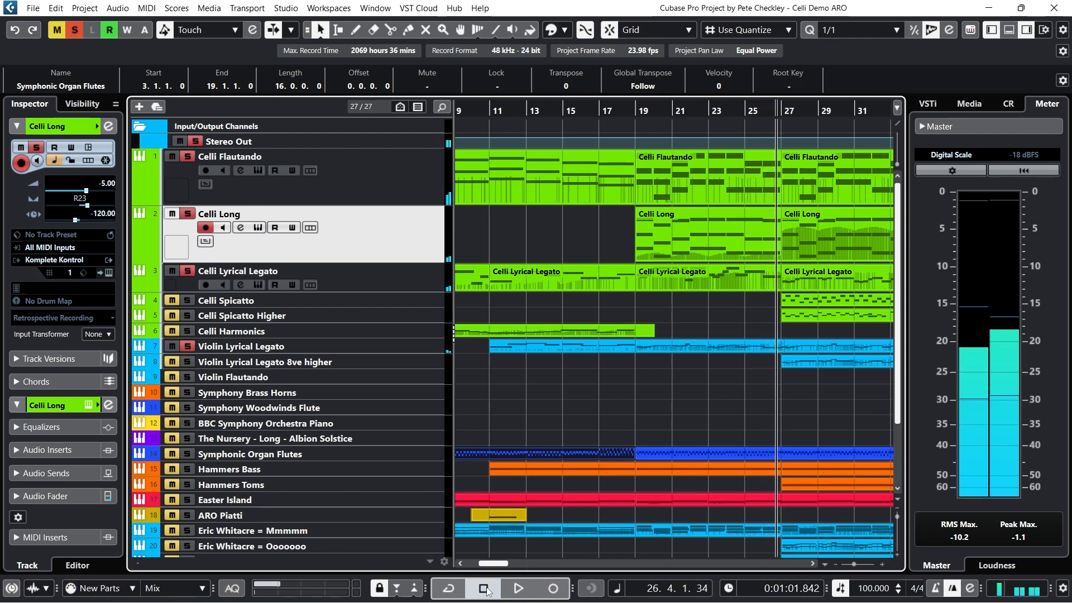
Step: Clear the cello and violin solos, then solo Hammers Bass and audition it from bar 19
left_click(188, 347)
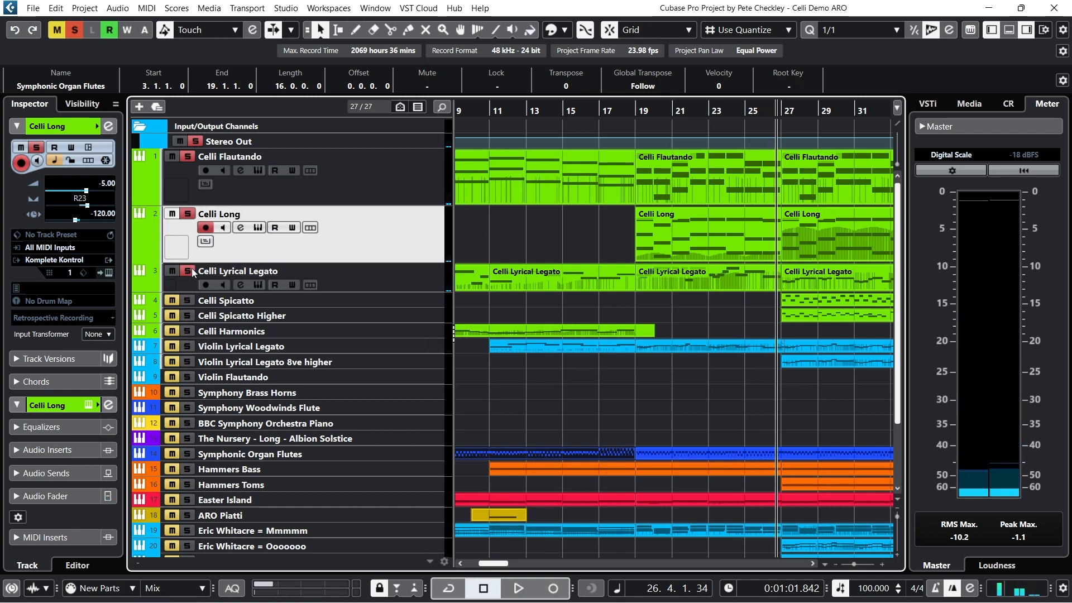
left_click(189, 157)
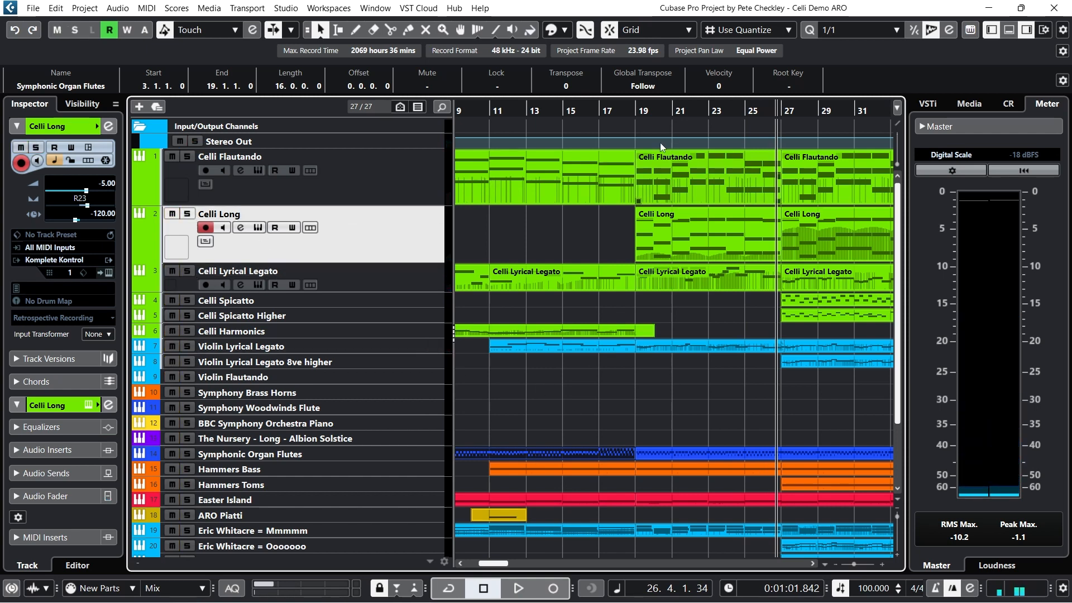
left_click(637, 111)
scroll(663, 350, "down", 3)
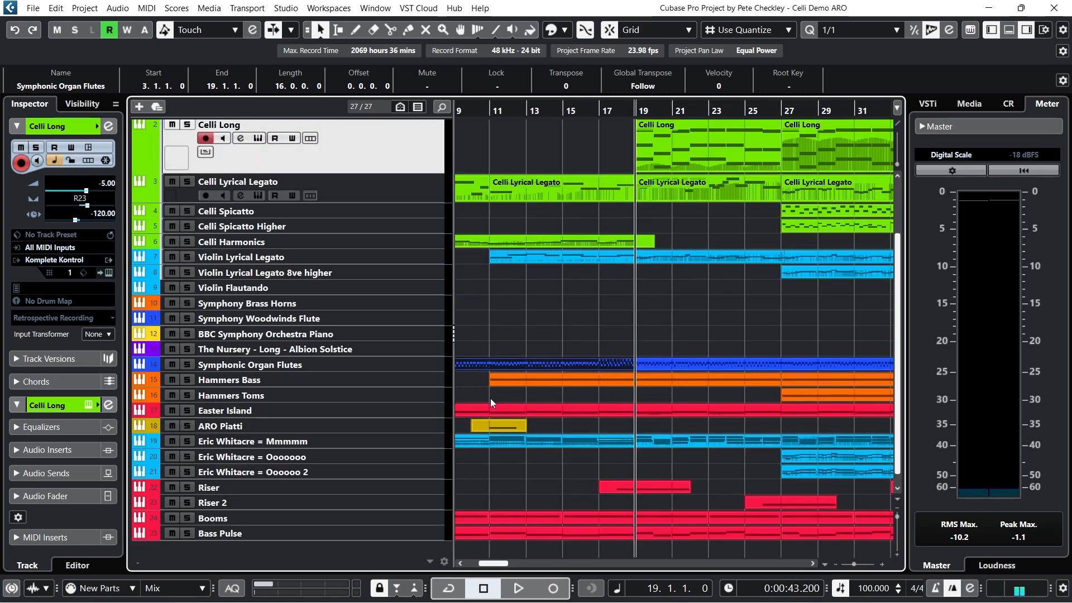
left_click(184, 380)
left_click(510, 587)
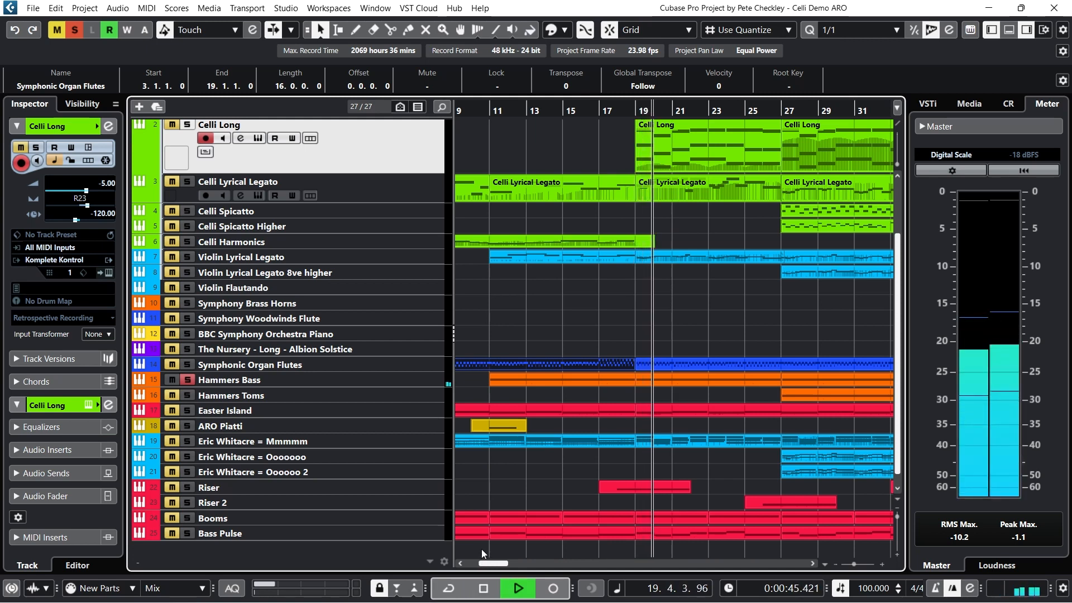
left_click(485, 588)
Step: Clear the Hammers Bass solo and play the full arrangement from bar 25, following it past bar 33
left_click(189, 380)
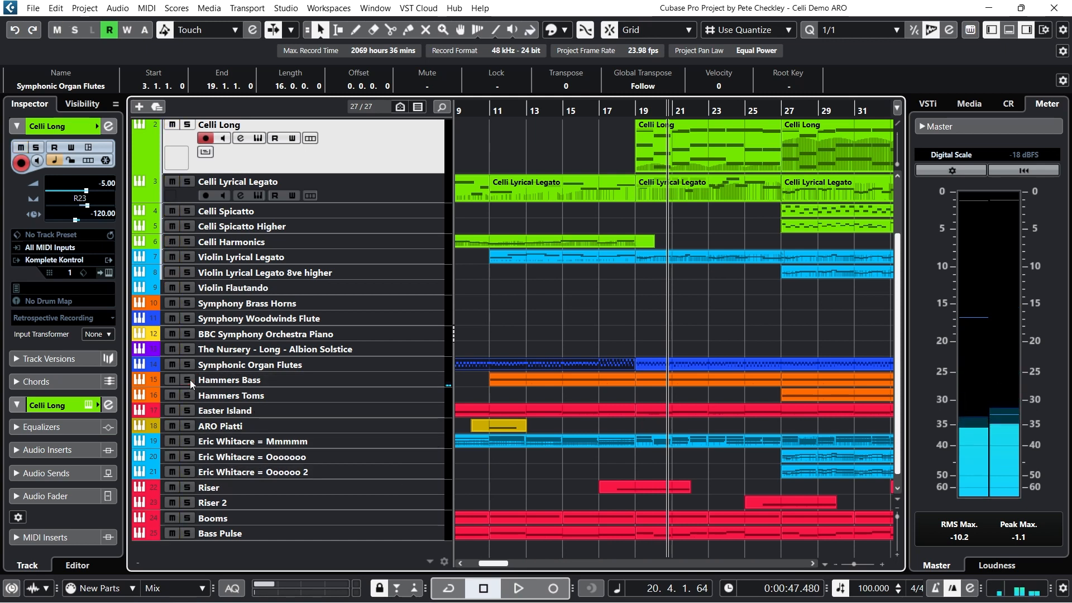
scroll(740, 155, "up", 3)
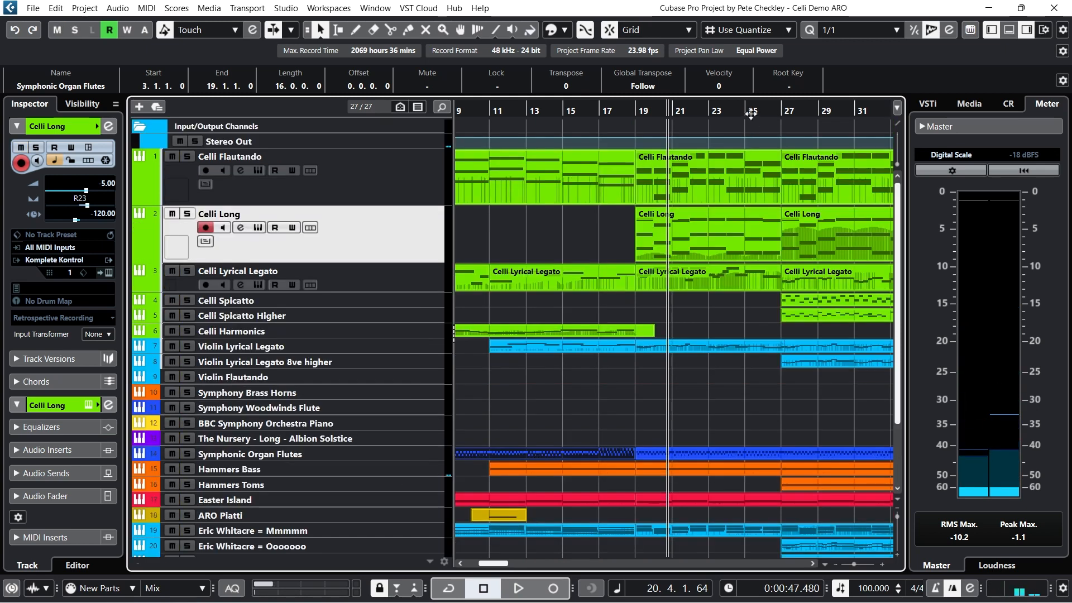
left_click(746, 110)
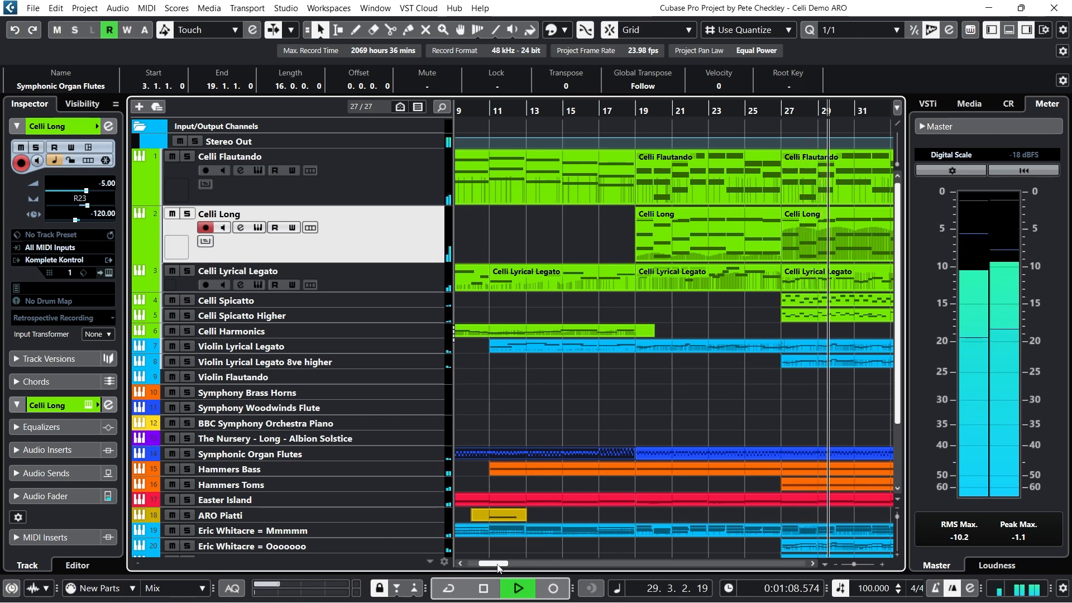
left_click_drag(499, 564, 514, 565)
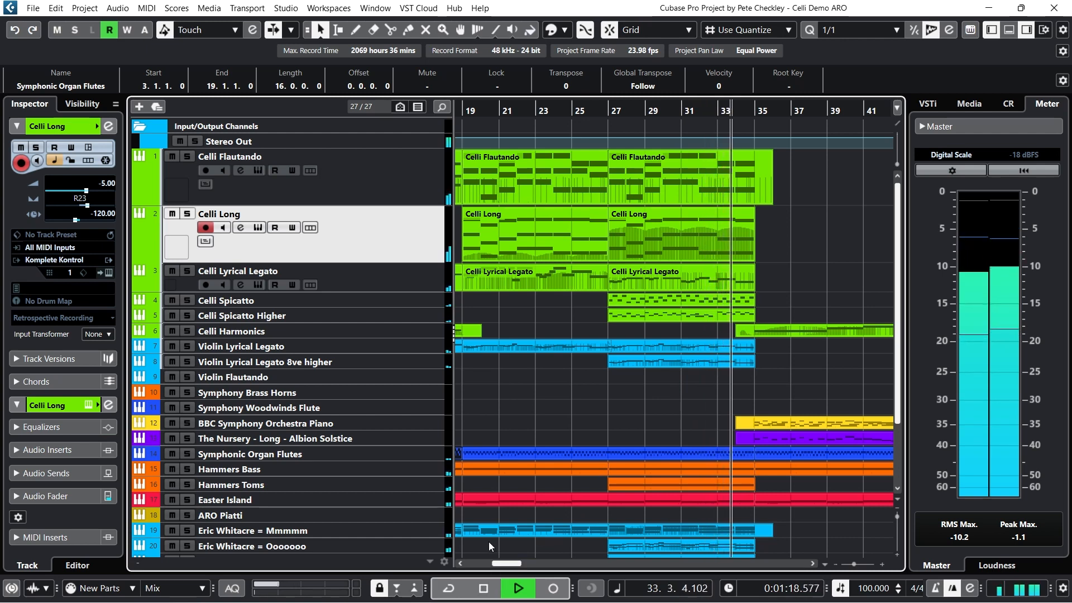
Step: Stop the full arrangement, then solo Violin Lyrical Legato 8ve higher and audition it from bar 27
left_click(483, 588)
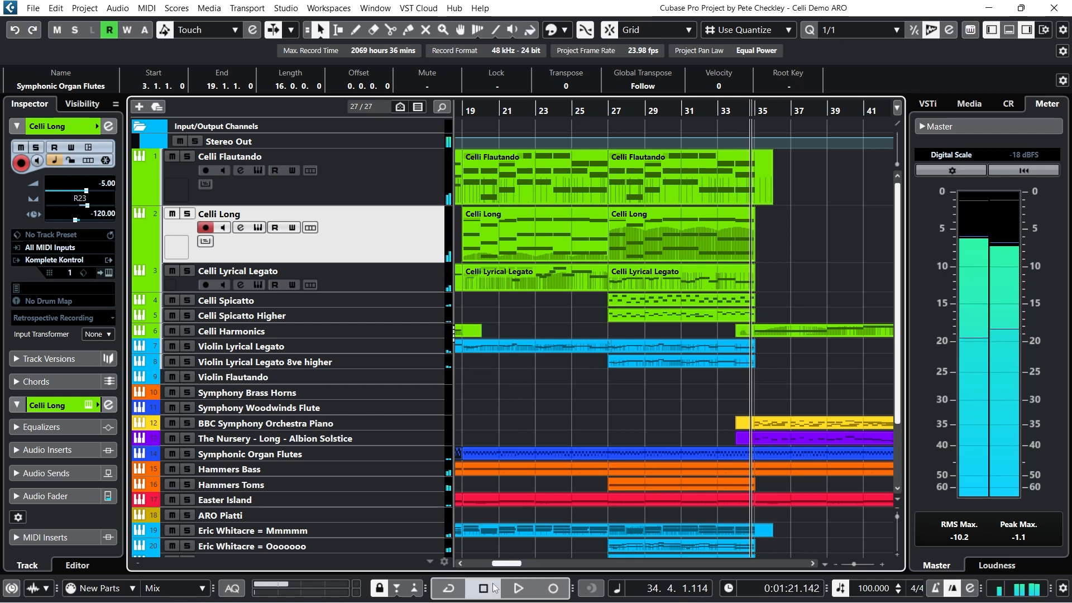
left_click(608, 110)
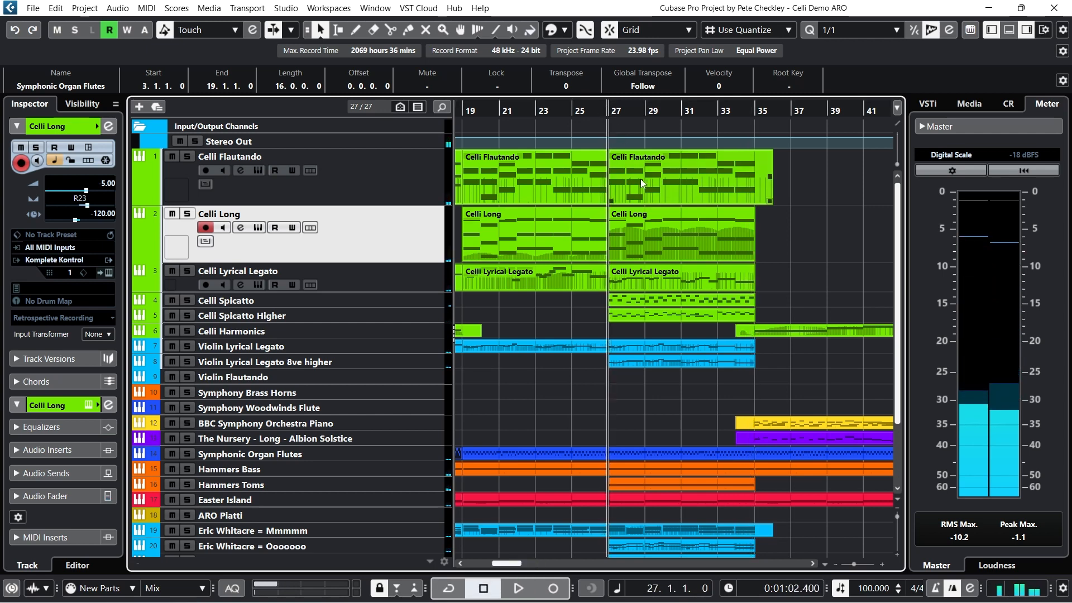
left_click(188, 361)
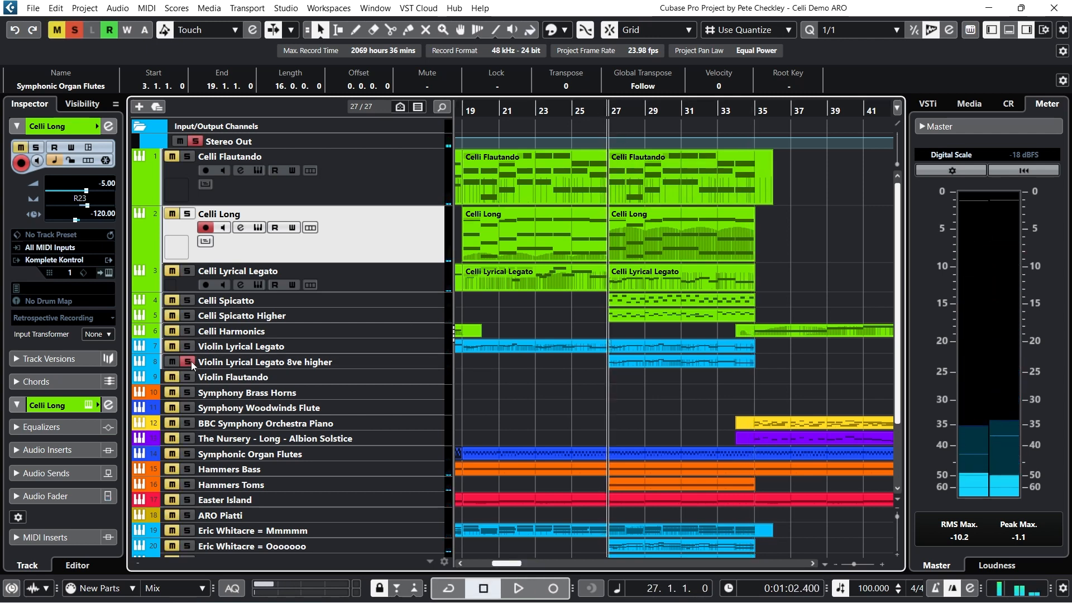
left_click(518, 588)
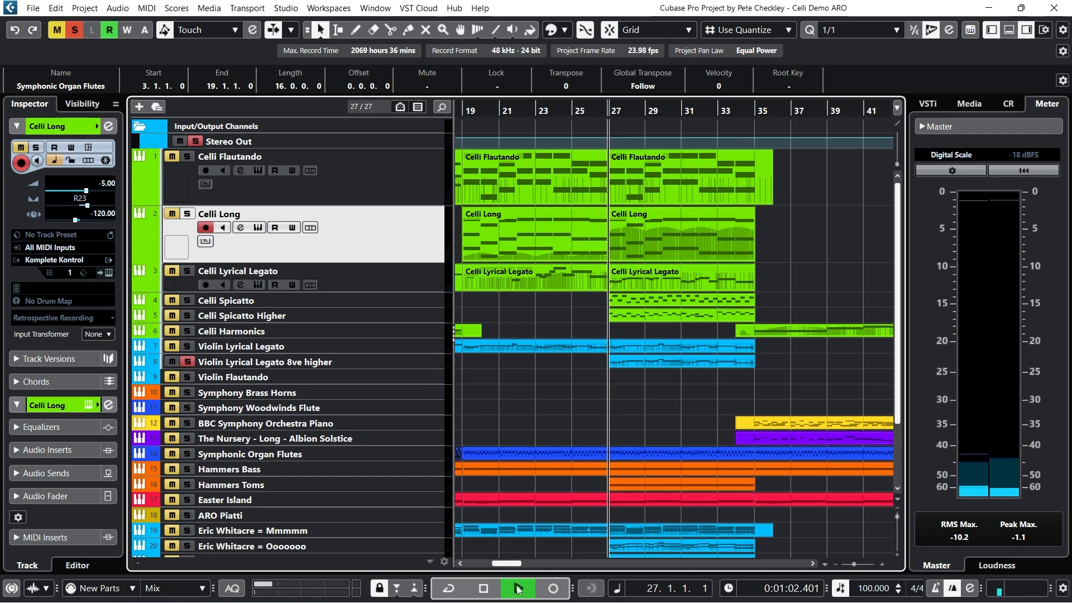
left_click(486, 588)
Step: Switch the solo from Violin Lyrical Legato 8ve higher to Hammers Toms and audition the toms from bar 27
left_click(615, 117)
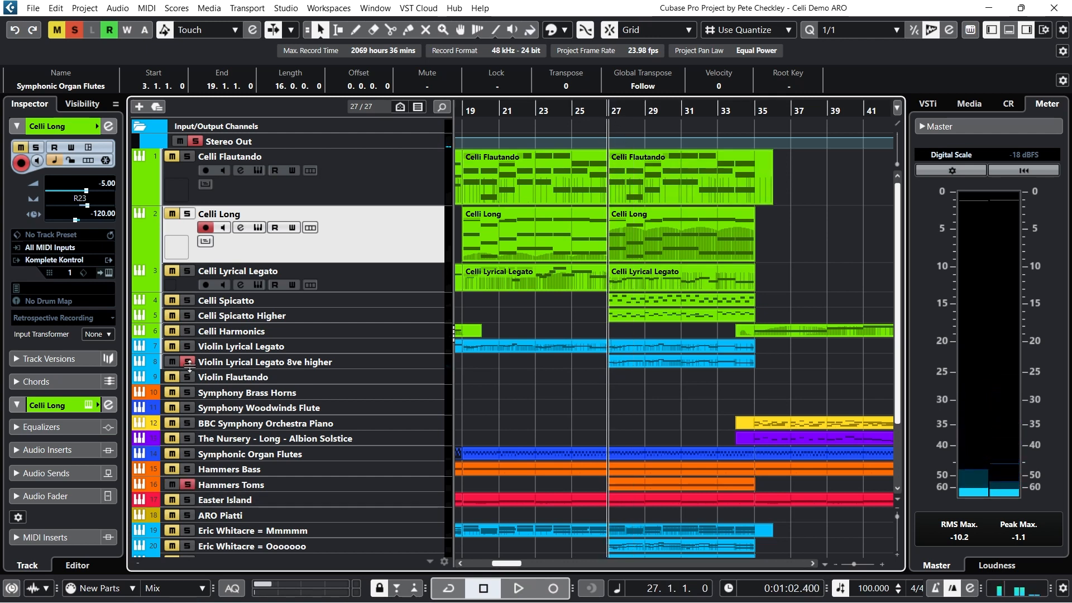
left_click(525, 589)
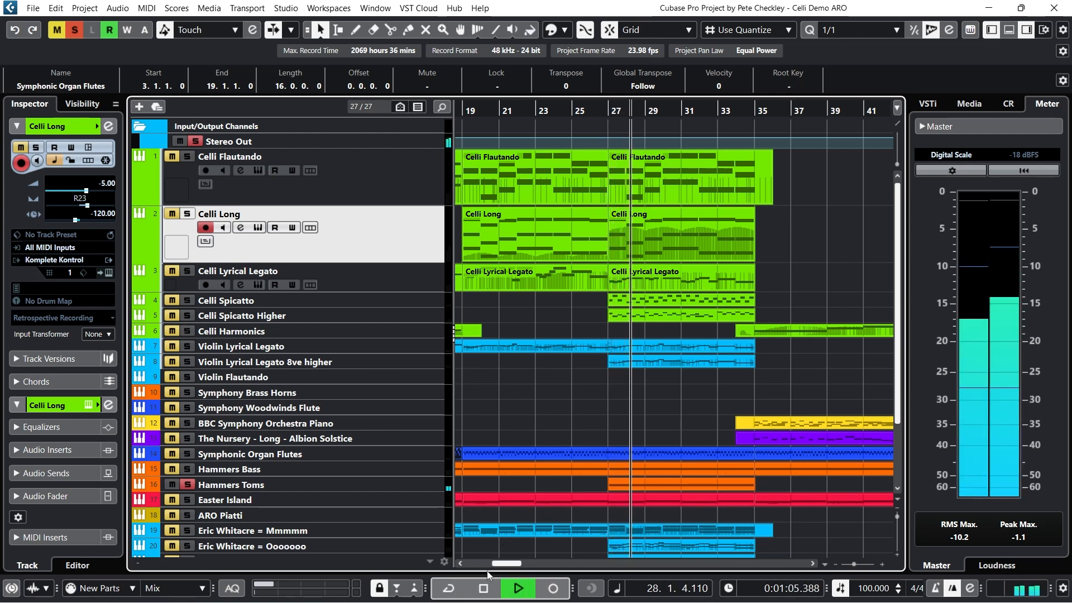
left_click(487, 584)
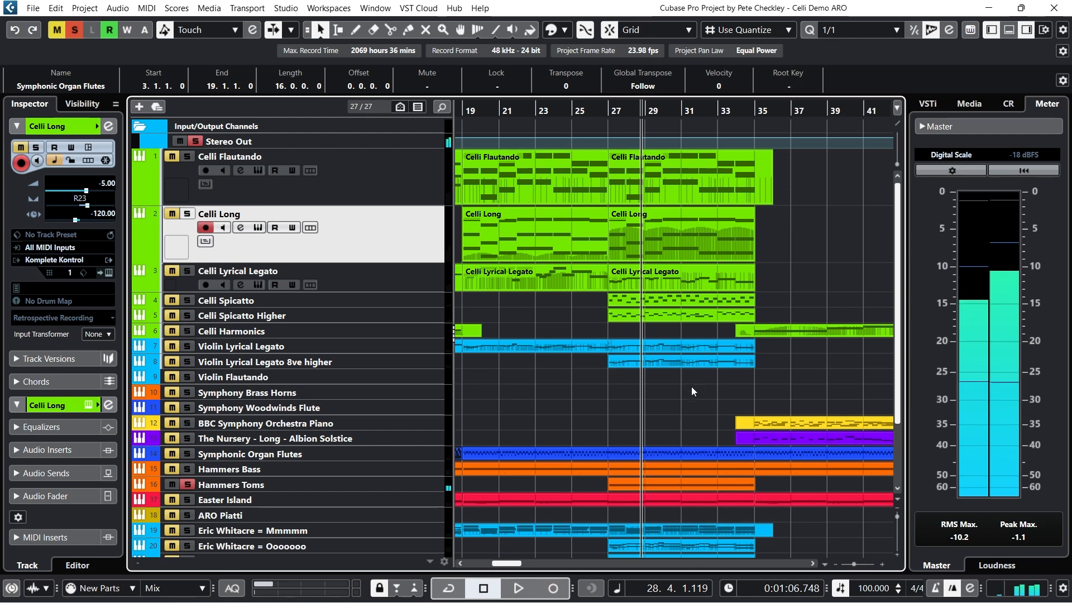
Step: Replace the Hammers Toms solo with the three Eric Whitacre choir tracks, adding them one by one while playing from bar 27
scroll(614, 399, "down", 3)
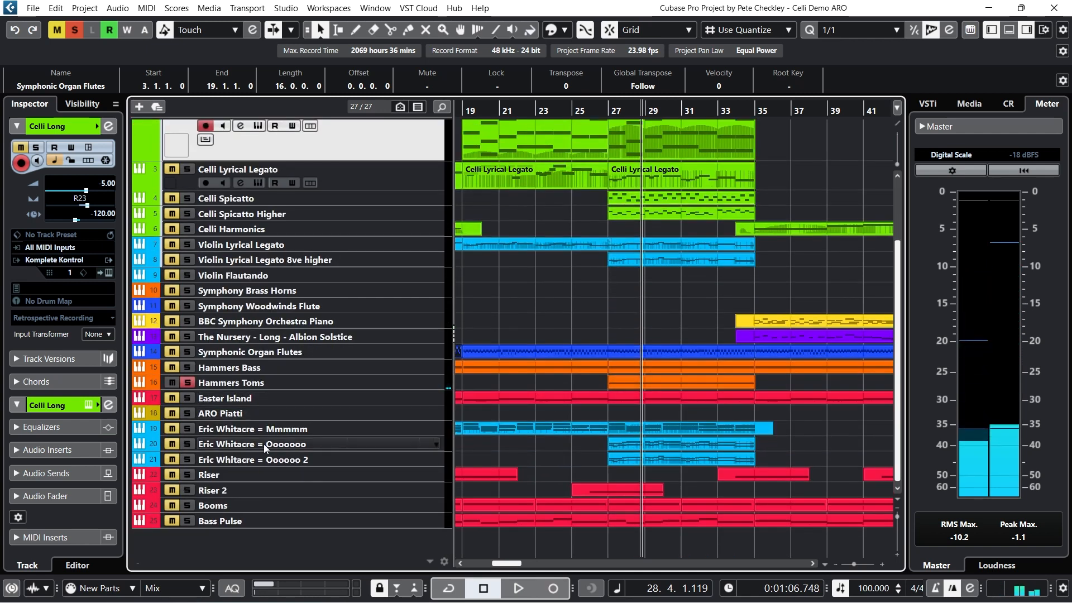
left_click(611, 110)
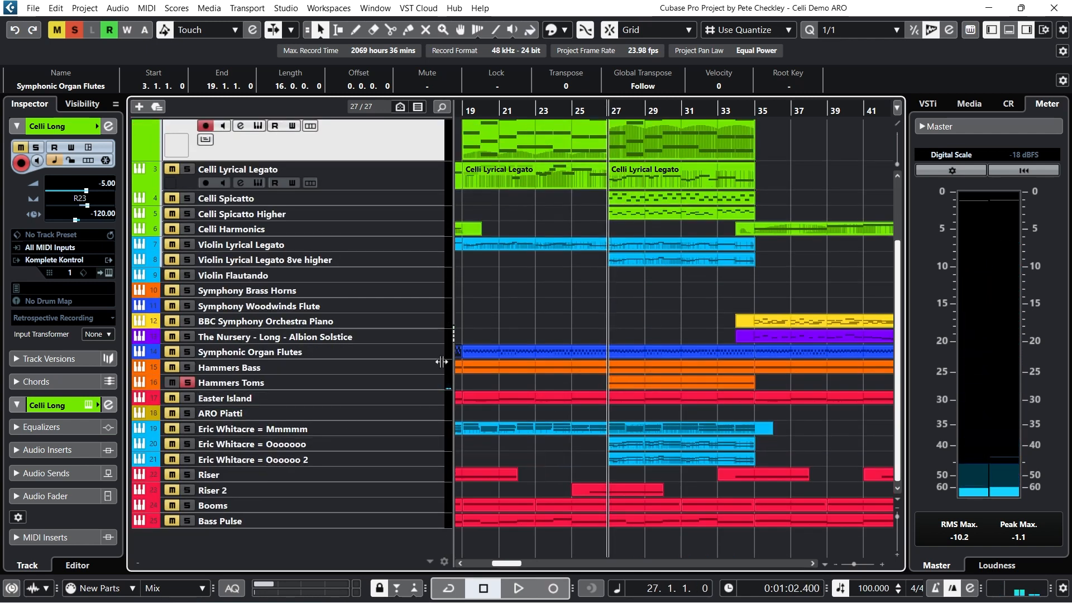
left_click(188, 429)
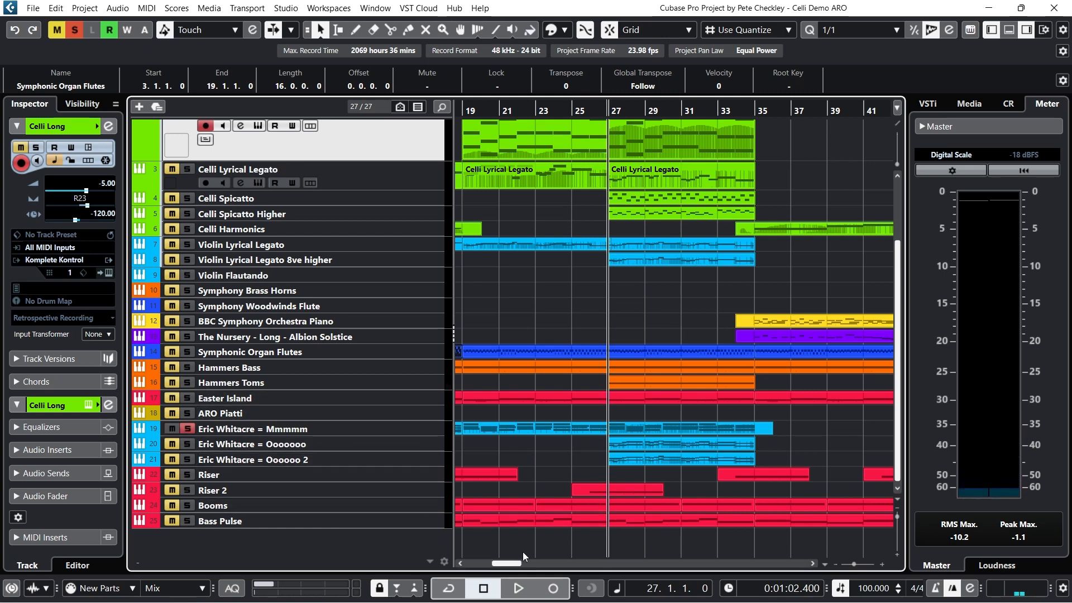
left_click(520, 588)
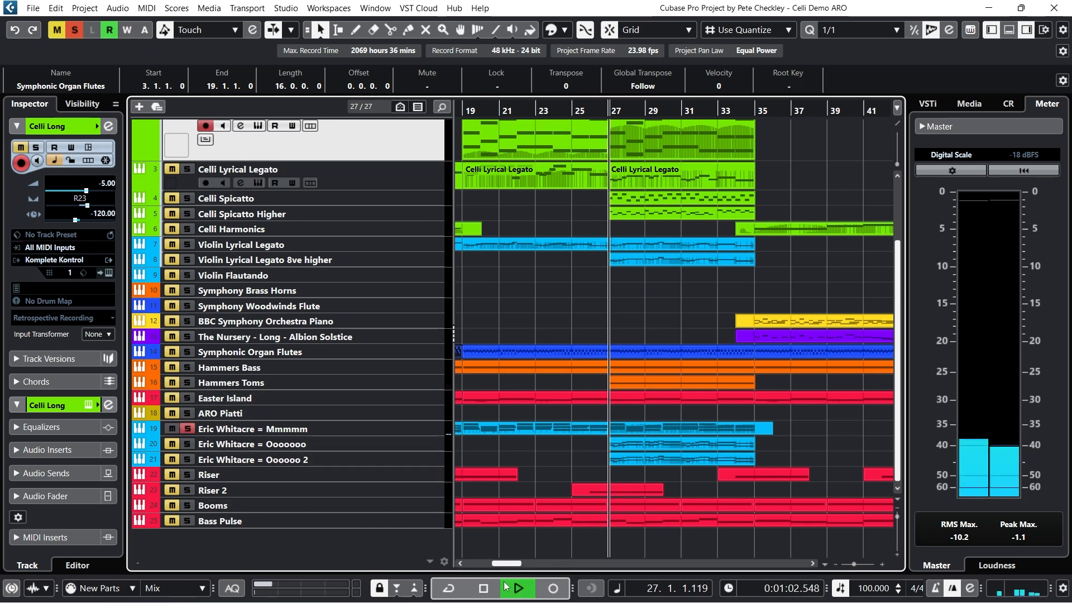
left_click(187, 444)
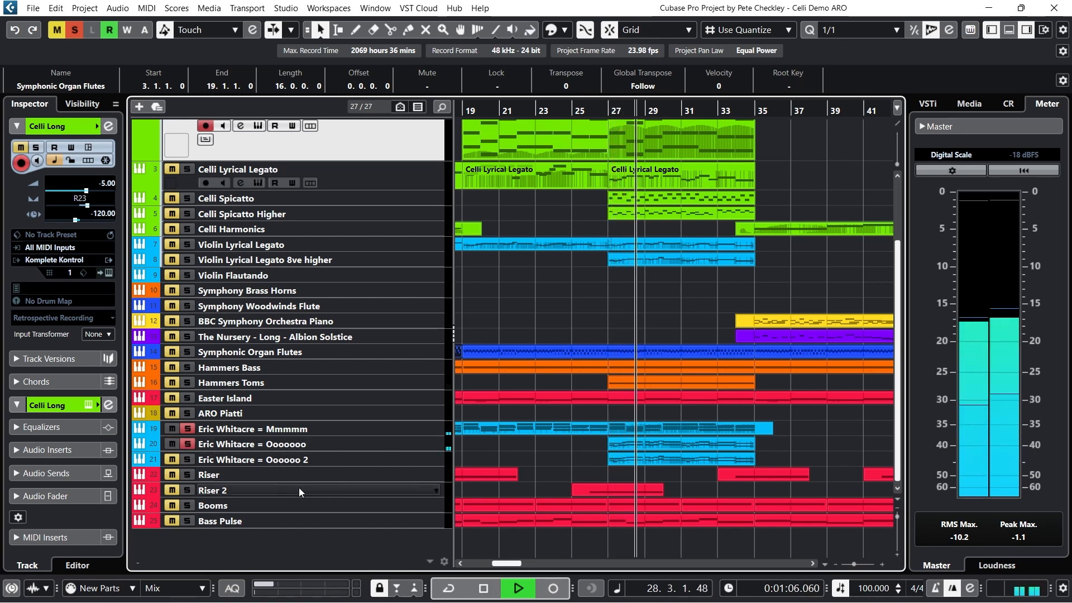
left_click(192, 459)
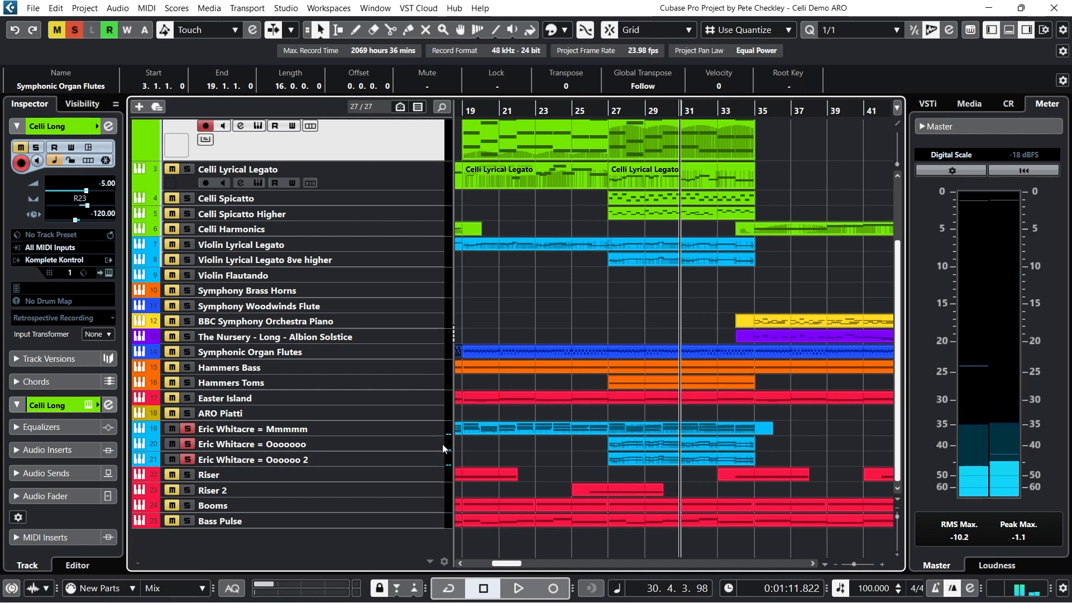
Step: Examine the notes of the Eric Whitacre = Oooooo 2 part in a full-size Key Editor, then close the editor
double_click(649, 457)
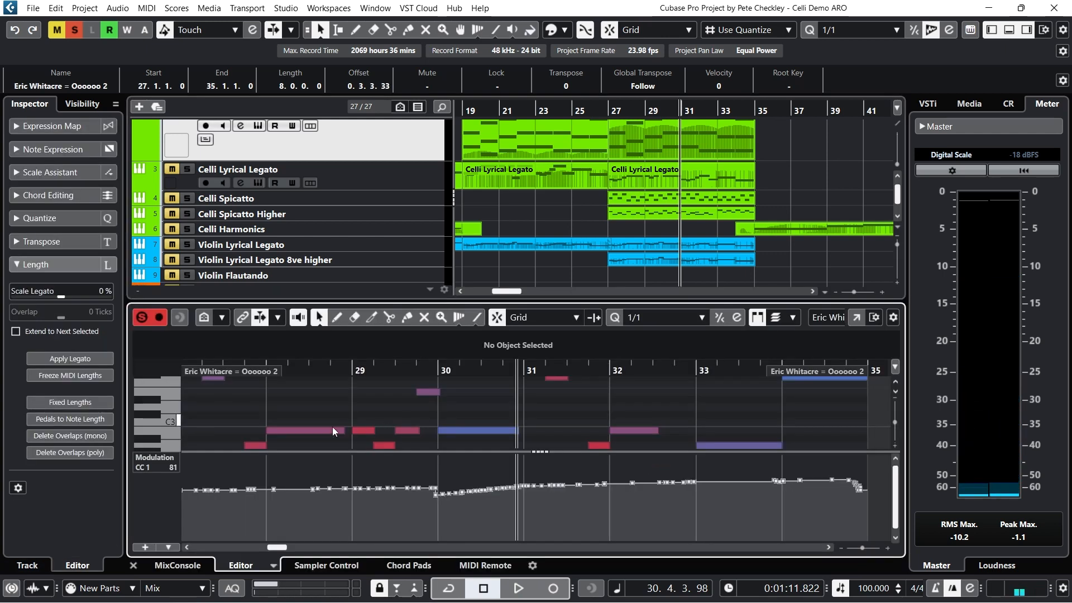
left_click(857, 317)
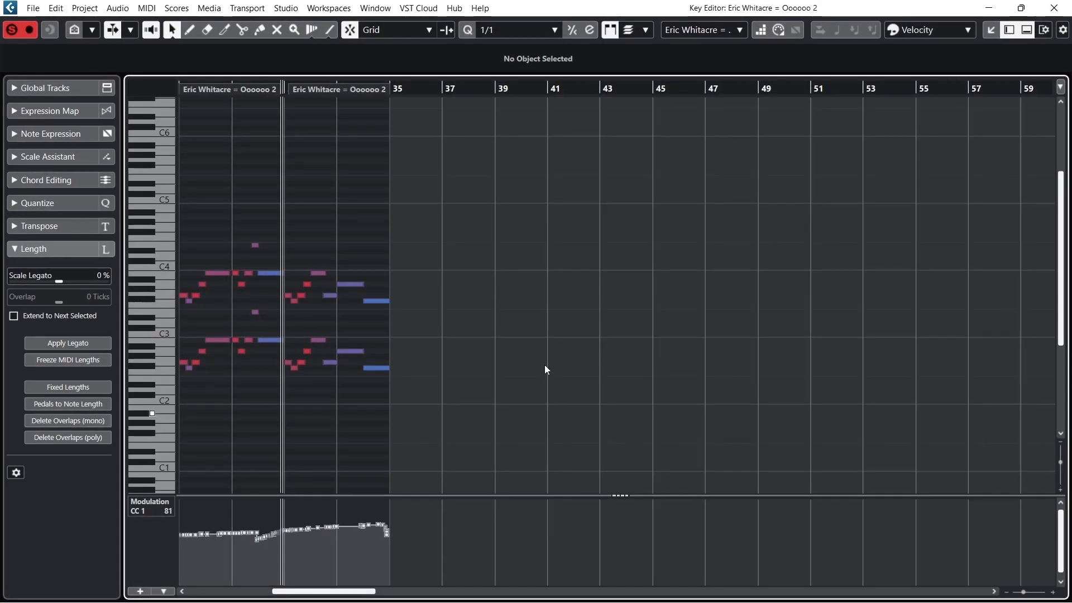
left_click(1046, 8)
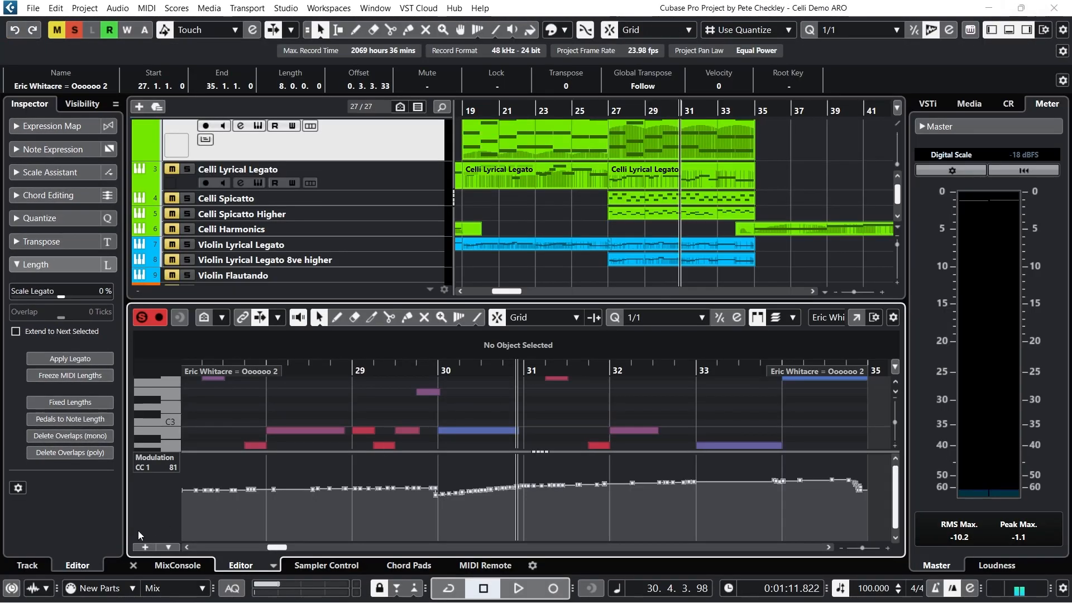
left_click(134, 566)
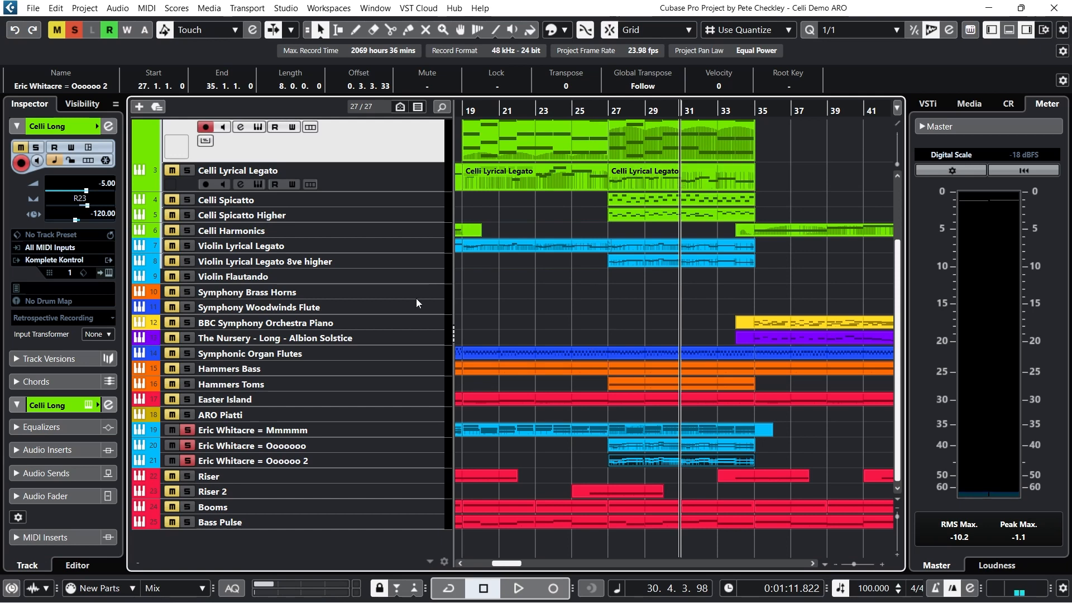
Step: Clear the three Eric Whitacre solos, return the playhead to bar 27, and solo Celli Spicatto and Celli Spicatto Higher
left_click(189, 431)
left_click(190, 446)
left_click(190, 461)
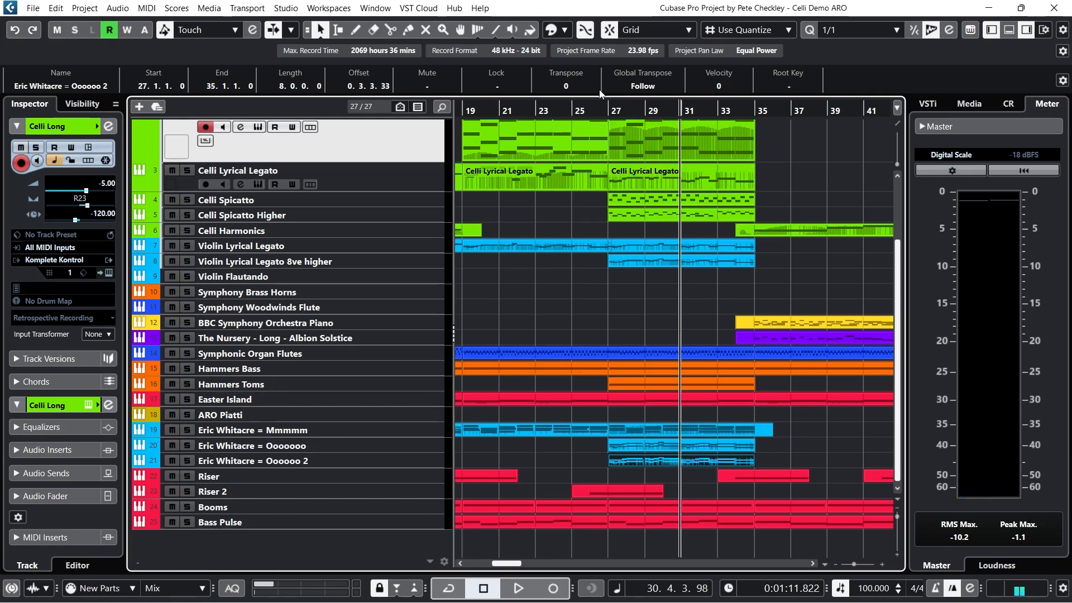
left_click(607, 110)
scroll(675, 263, "up", 2)
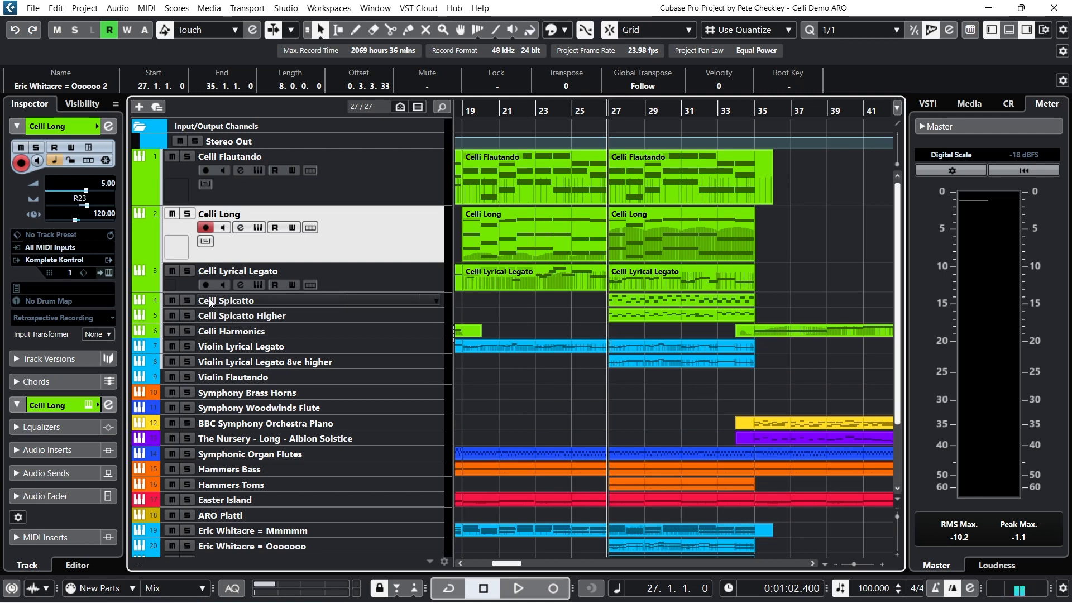
left_click(190, 300)
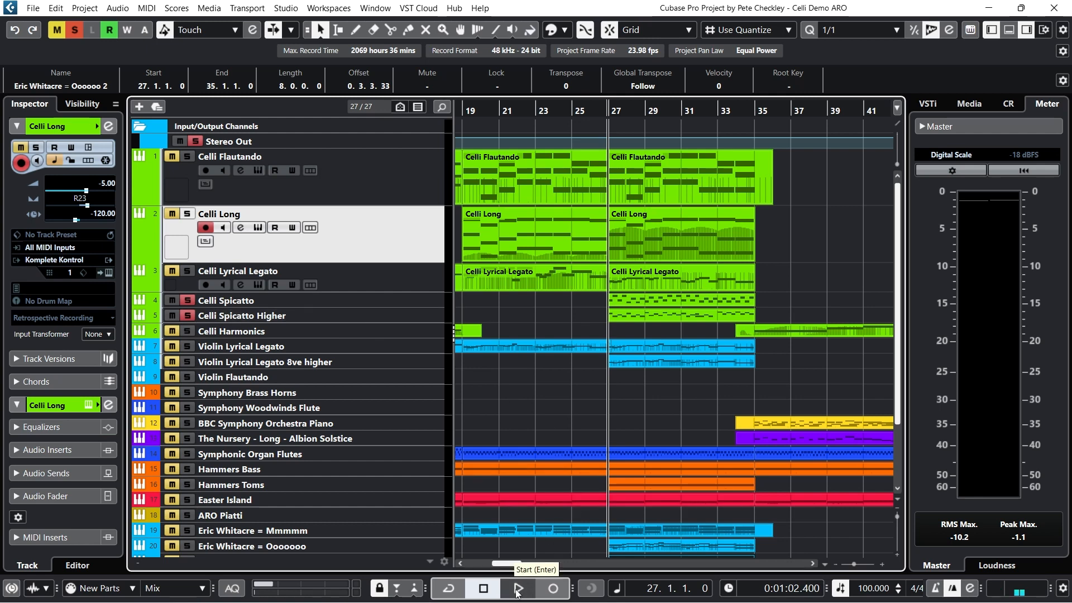
Step: Check the notes of the Celli Spicatto part in the editor, then audition both soloed spiccato tracks from bar 27
double_click(633, 302)
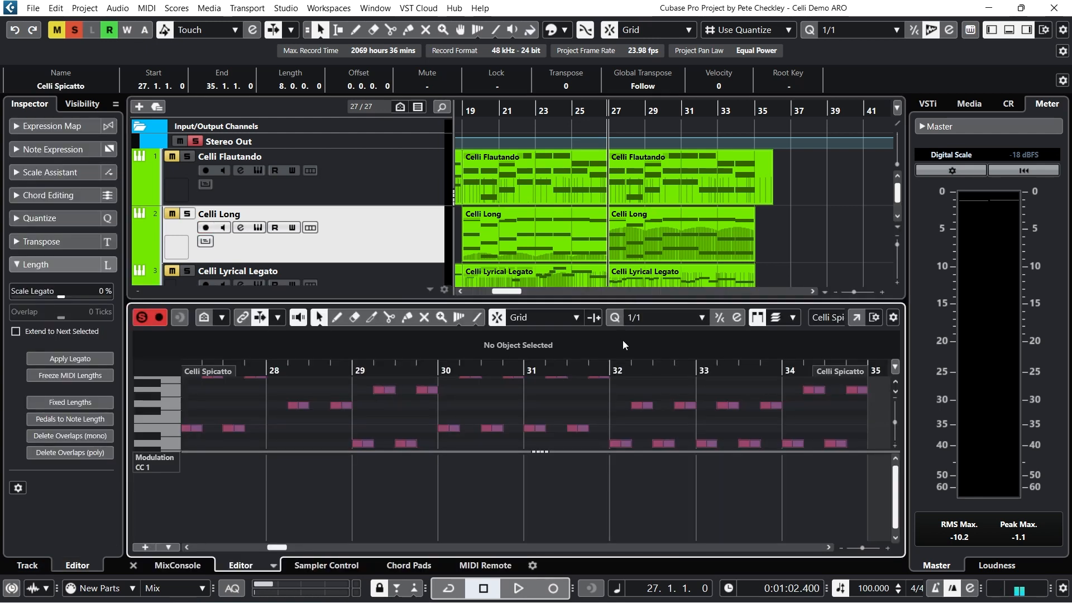
left_click(133, 566)
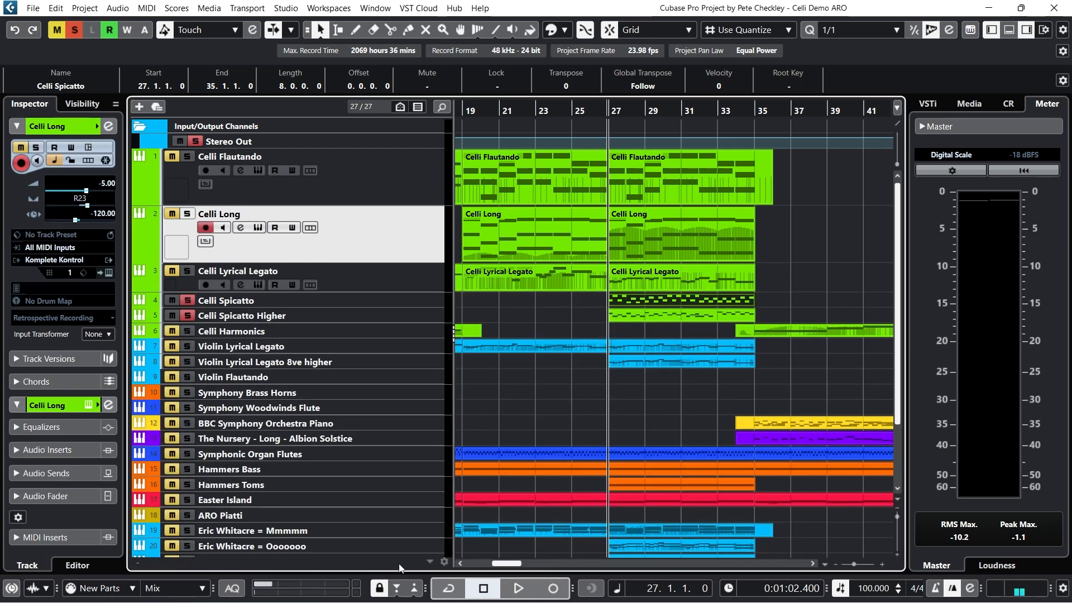
left_click(517, 588)
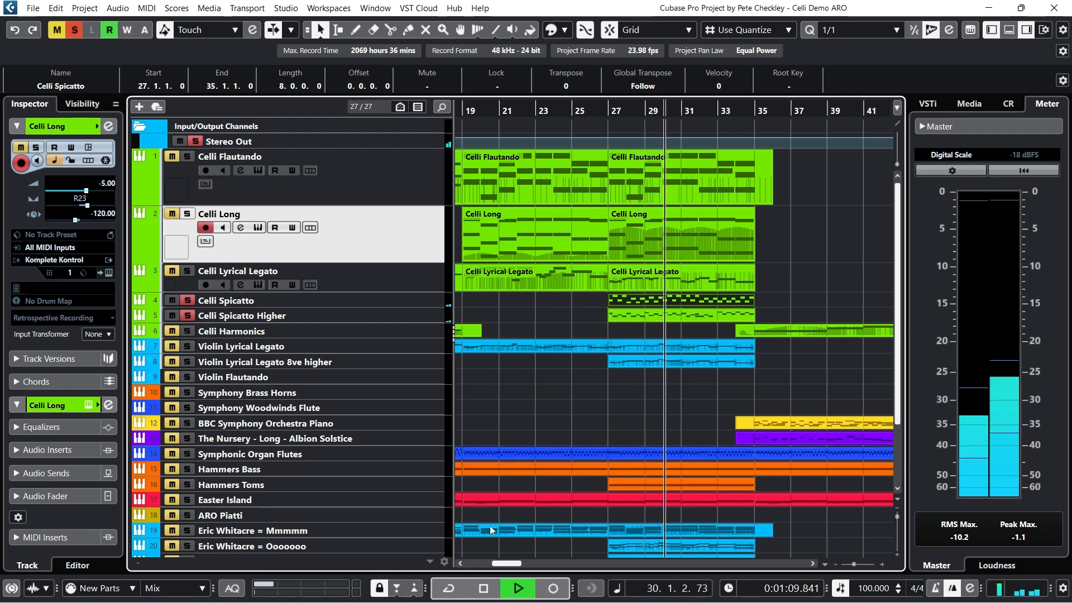
left_click(486, 586)
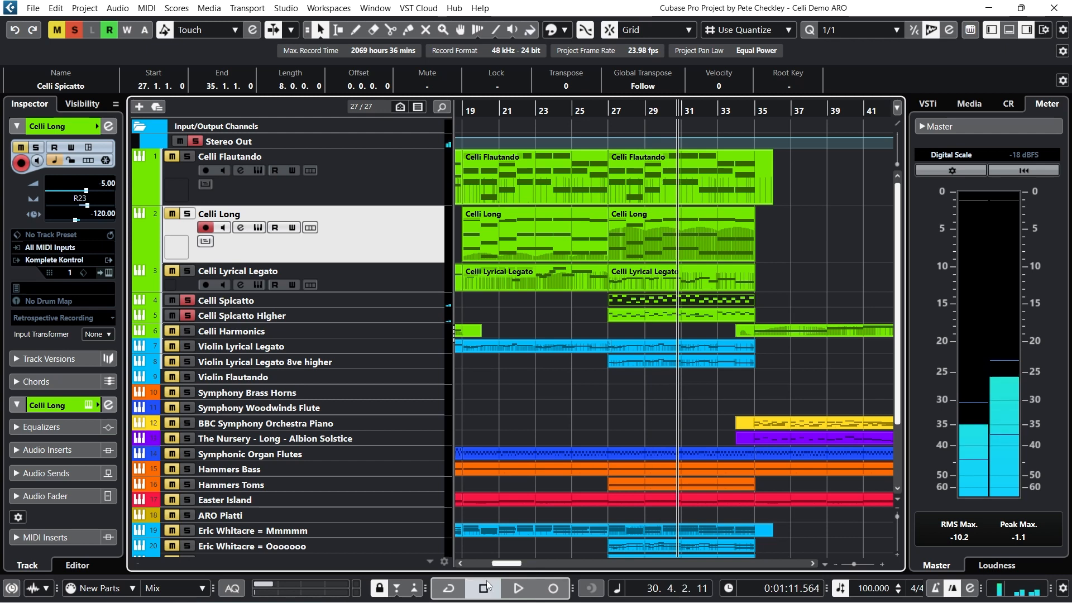
Step: Clear the two Celli Spicatto solos and play the full arrangement from bar 27 to the end of bar 34
left_click(610, 110)
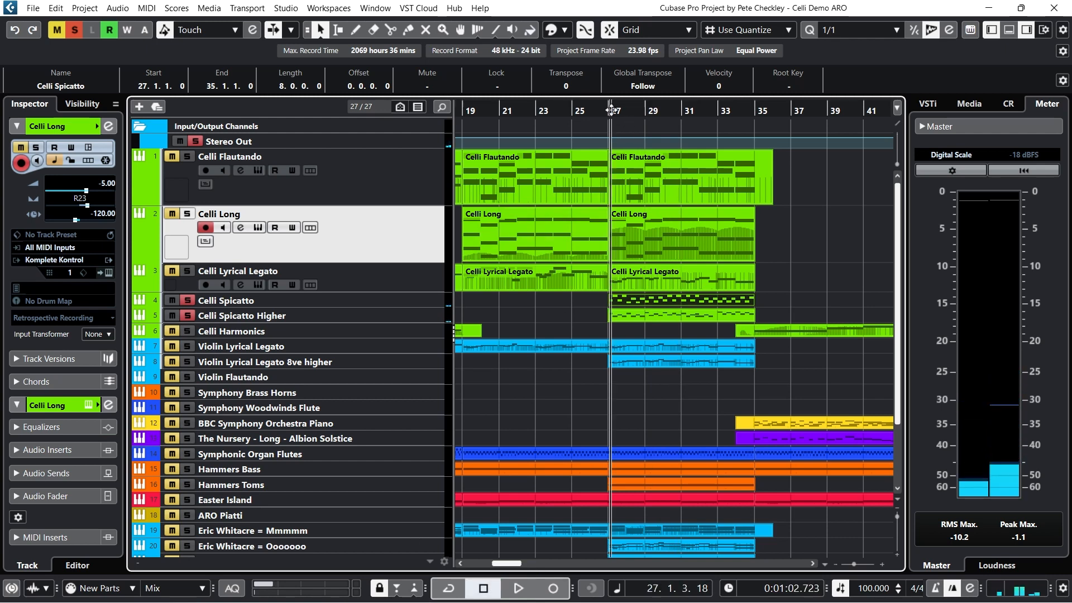
left_click(188, 316)
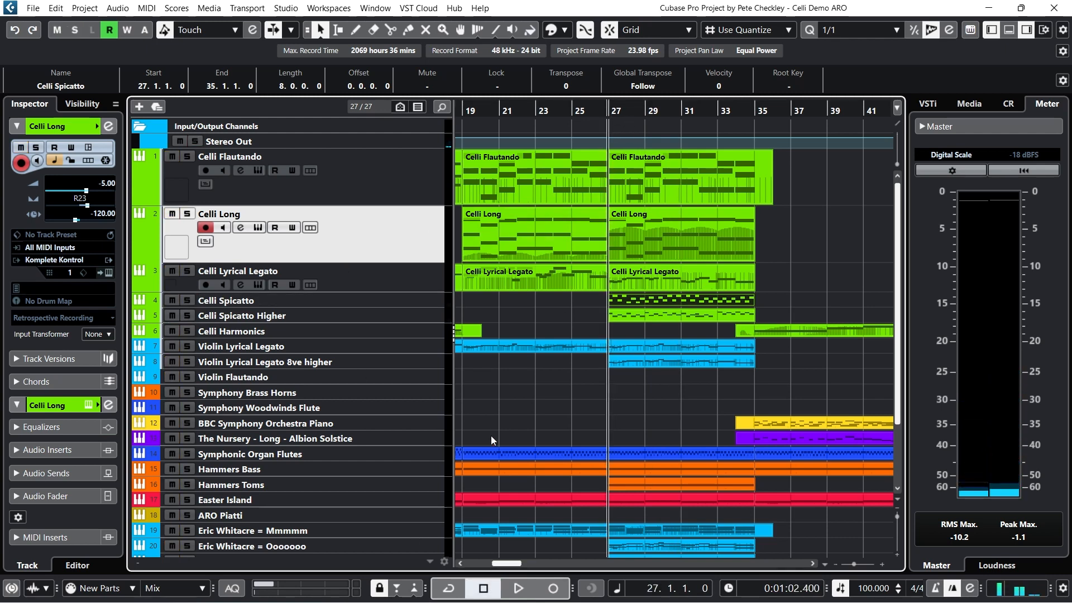
left_click(518, 590)
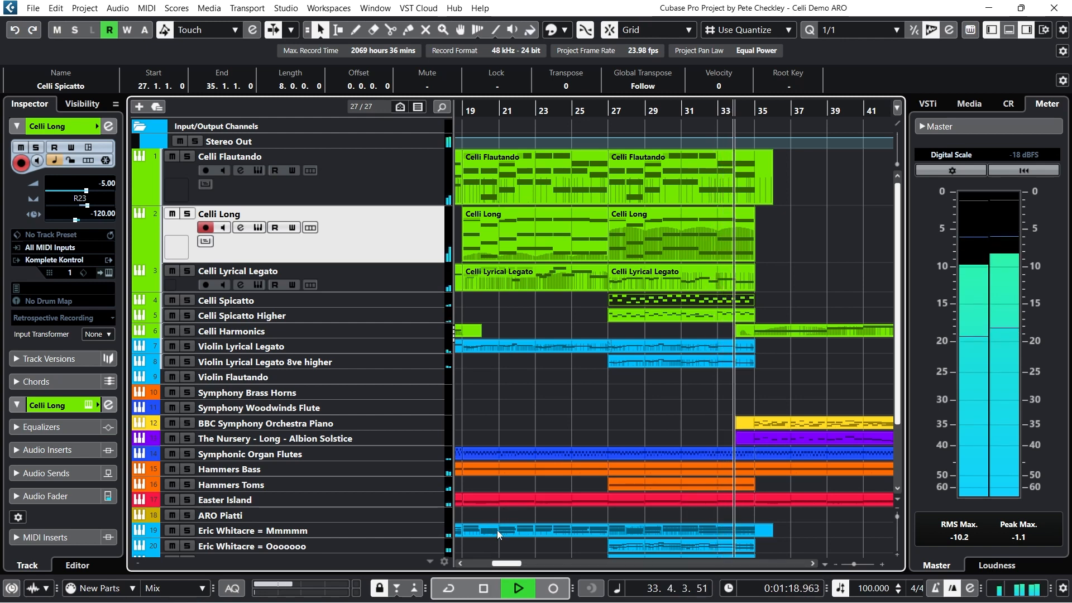
left_click(484, 588)
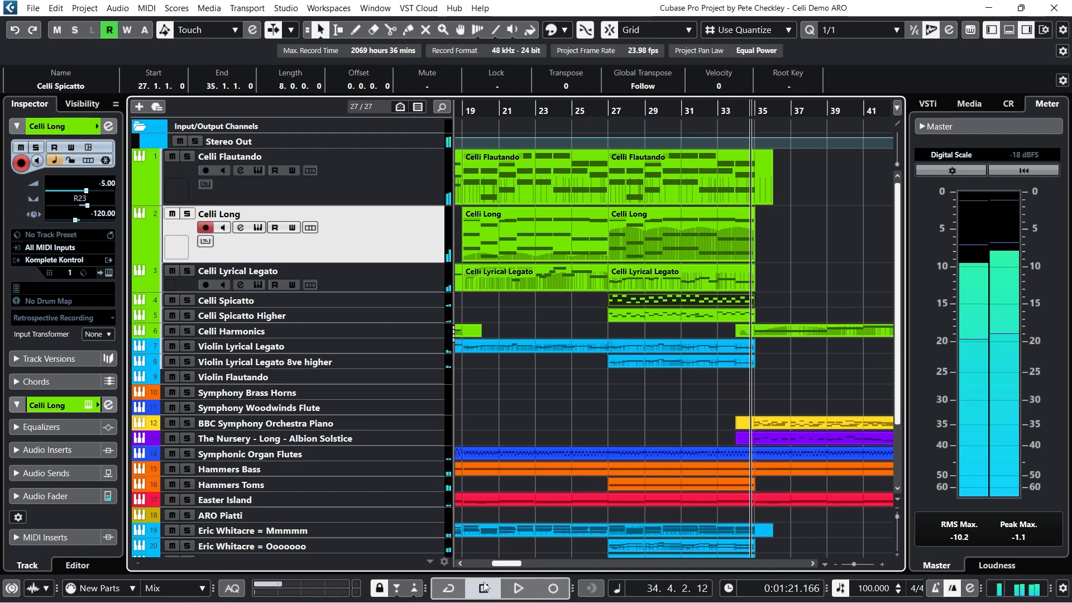
Step: Examine the Celli Lyrical Legato part that starts at bar 27 in a separate Key Editor window, then close that window
double_click(674, 282)
left_click(858, 318)
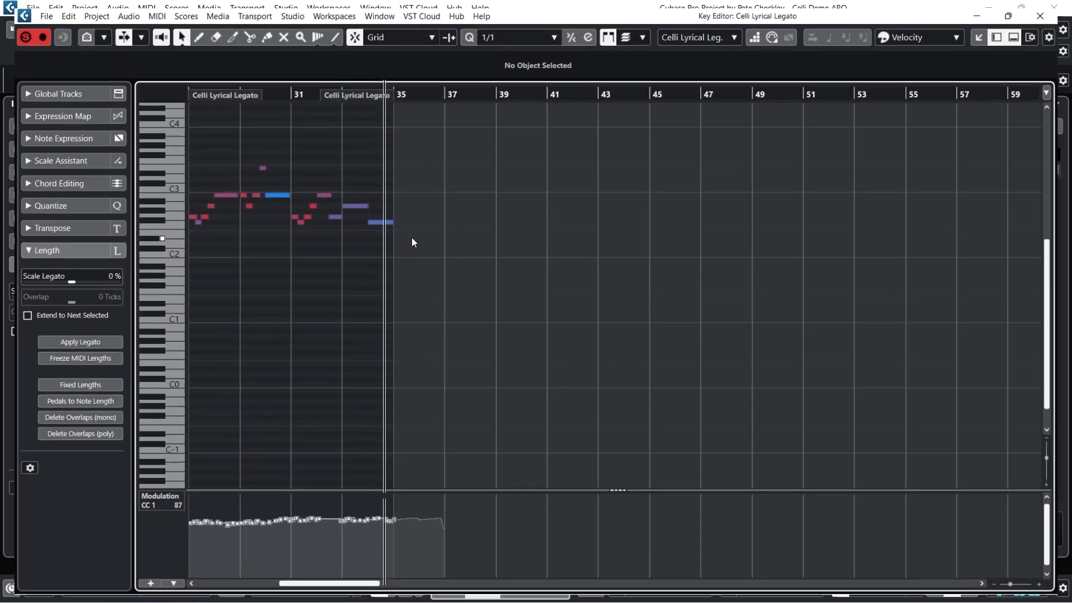
left_click(1065, 8)
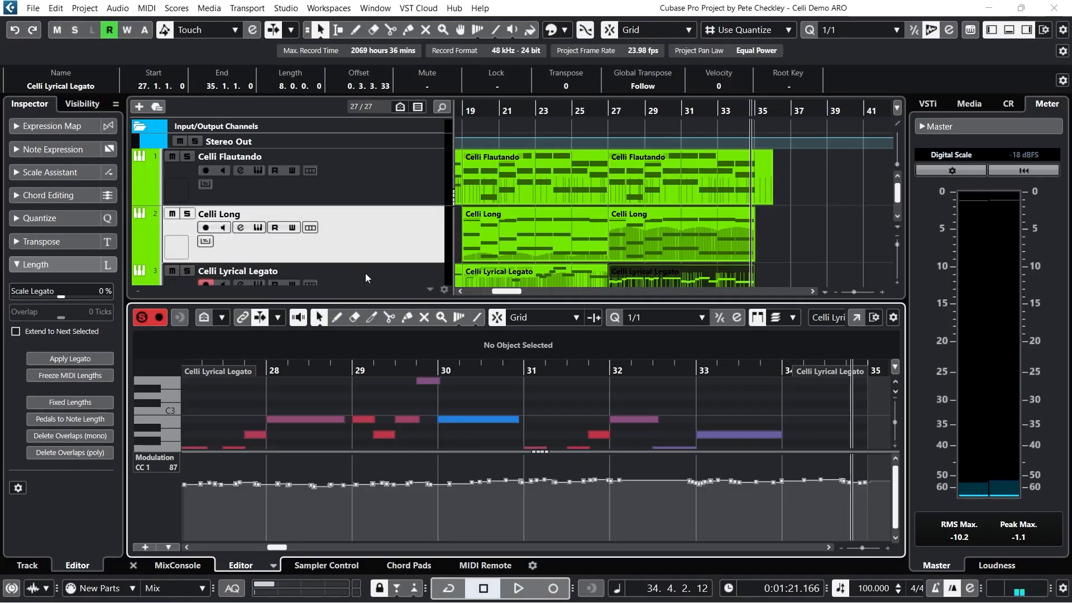
Step: Switch the Celli Lyrical Legato part's controller lane to CC 21 (Control 21), then close the editor
left_click(171, 463)
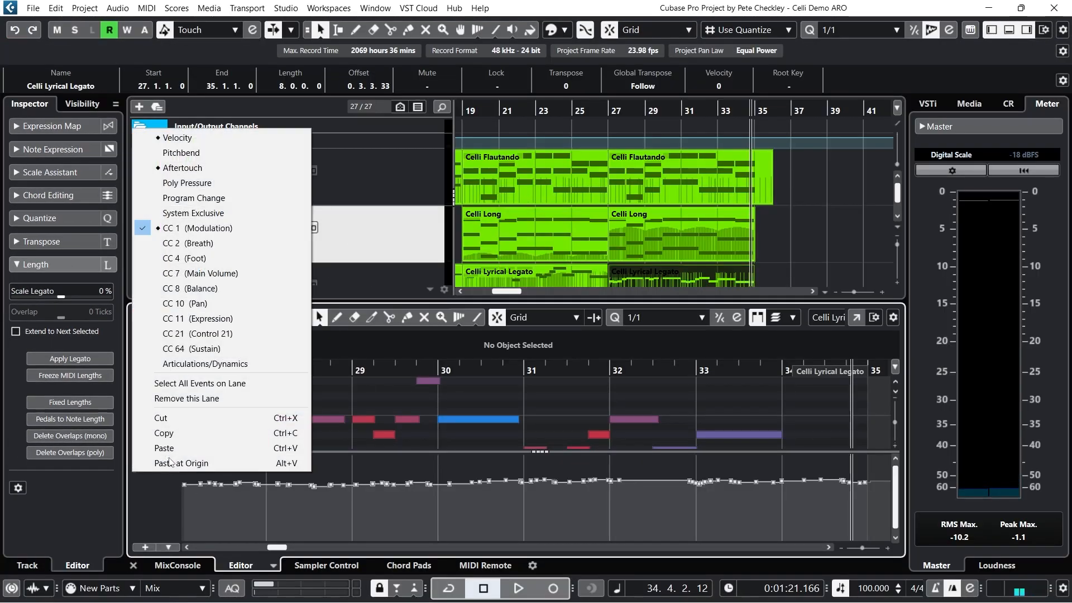
left_click(261, 333)
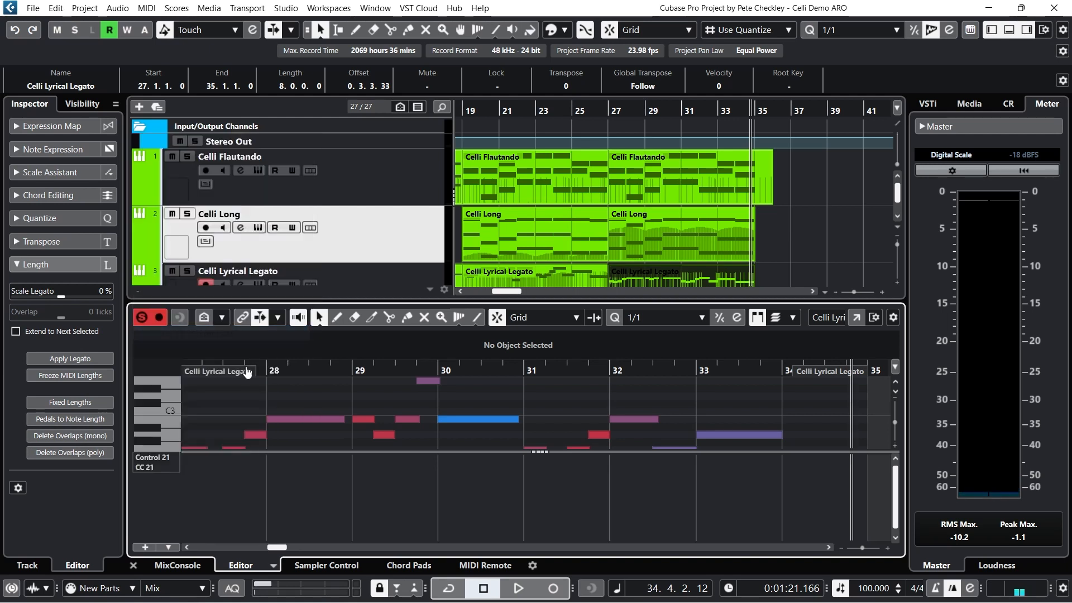
left_click(132, 566)
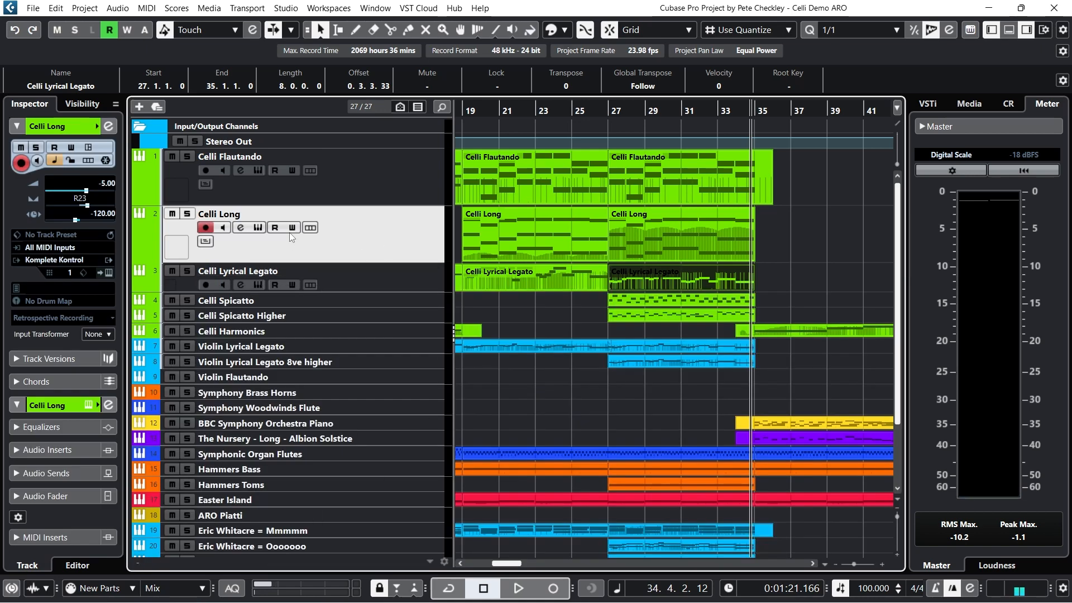
Step: Open the Celli Lyrical Legato track's Abbey Road Orchestra Cellos instrument and show the parameters assignable to its large dial
left_click(329, 282)
left_click(258, 285)
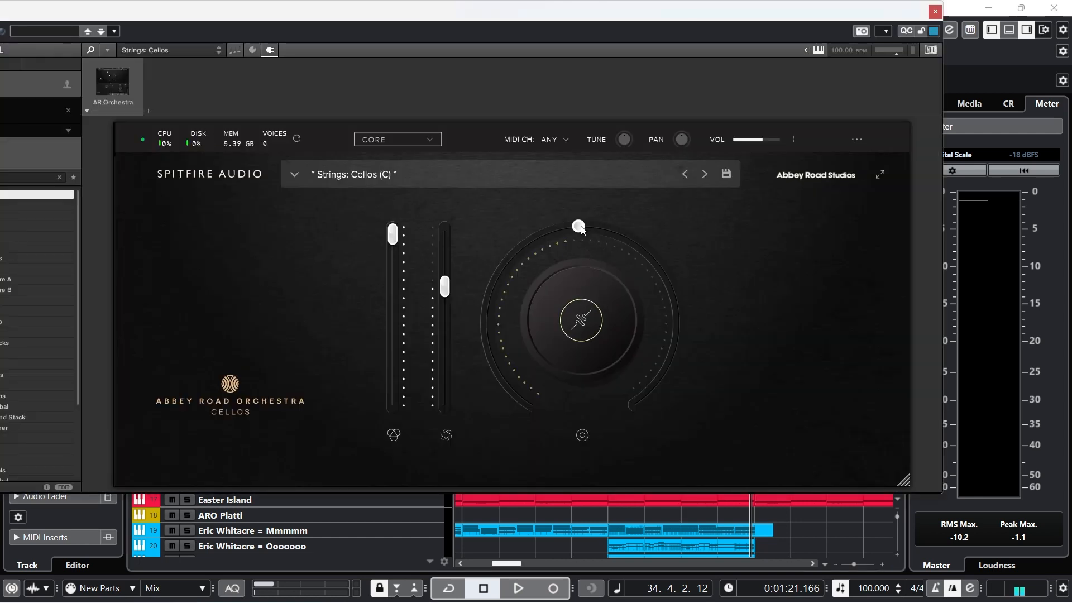
left_click(578, 319)
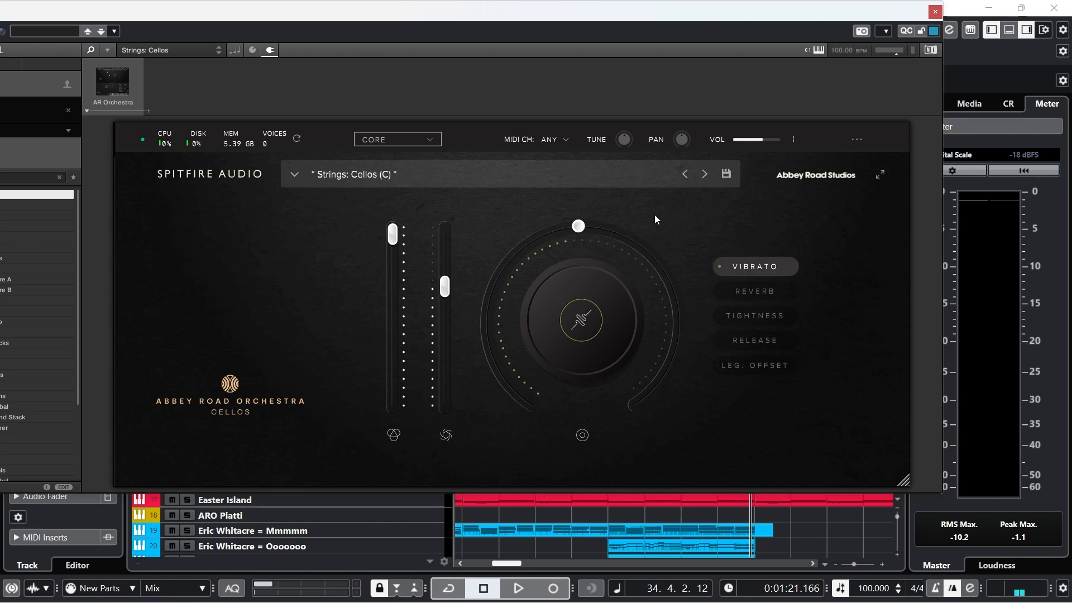
Step: Close the Abbey Road Orchestra Cellos instrument and play the full arrangement from bar 34 to bar 42
left_click(935, 12)
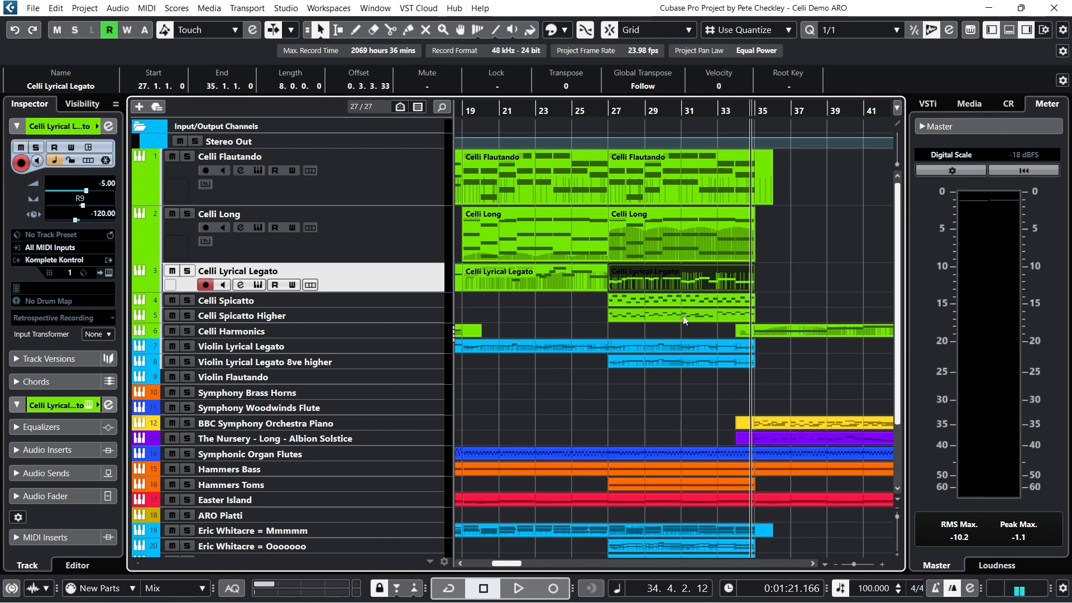
left_click(737, 116)
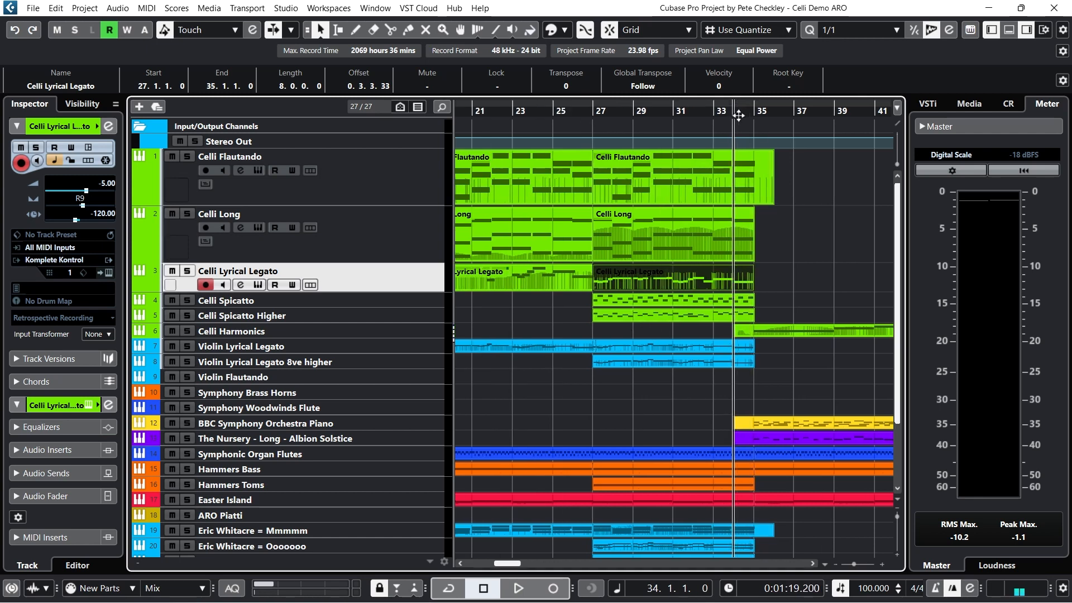
left_click(518, 587)
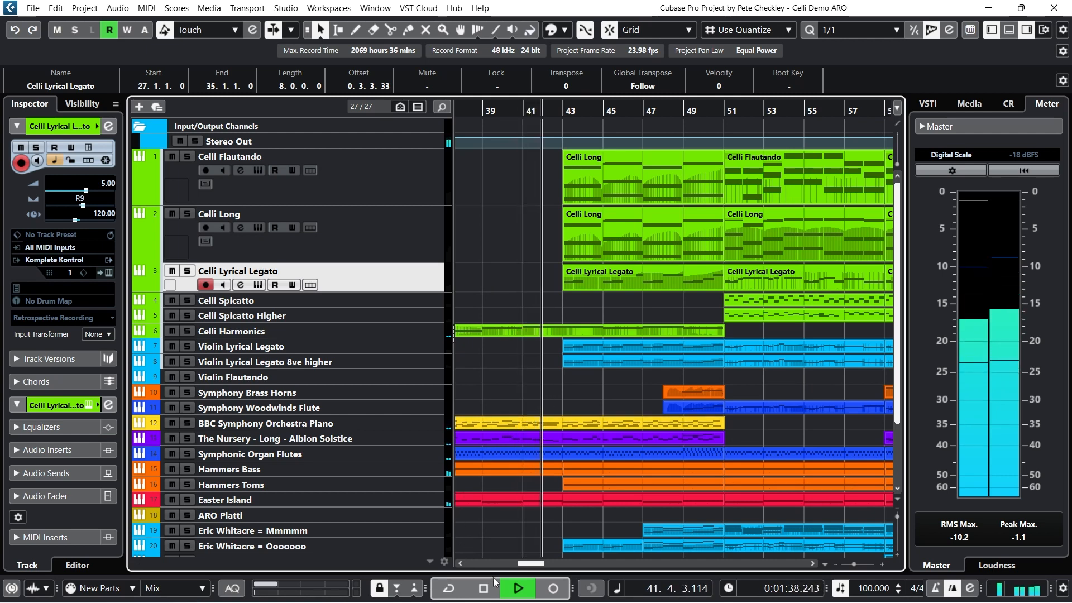
left_click(484, 588)
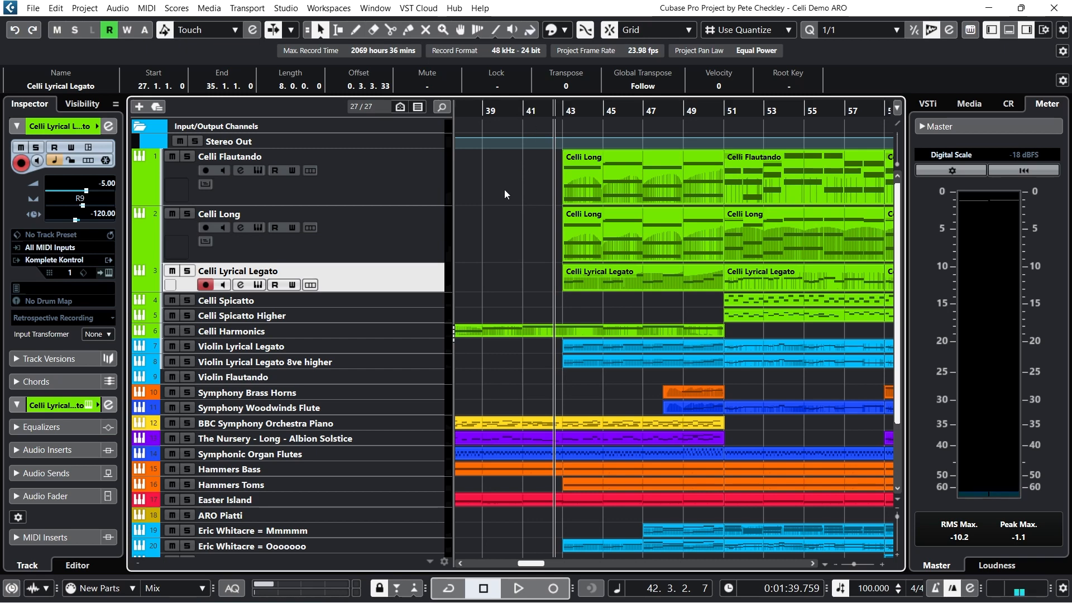
Step: Look over the full track list and play the arrangement on from bar 42 to bar 52
scroll(539, 418, "down", 4)
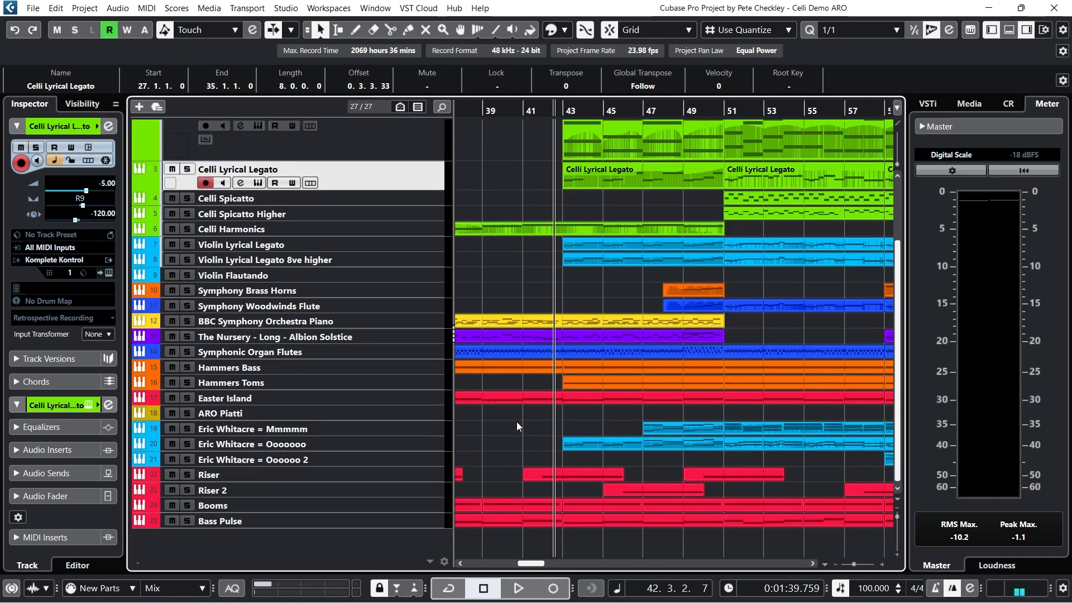
scroll(517, 421, "up", 4)
scroll(559, 221, "up", 1)
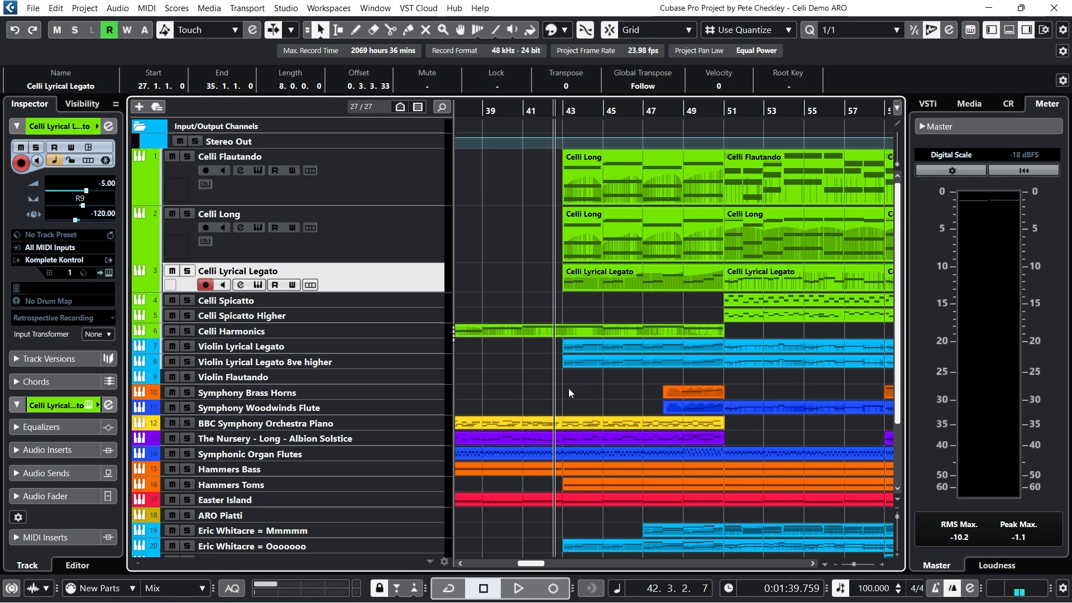
scroll(577, 426, "down", 3)
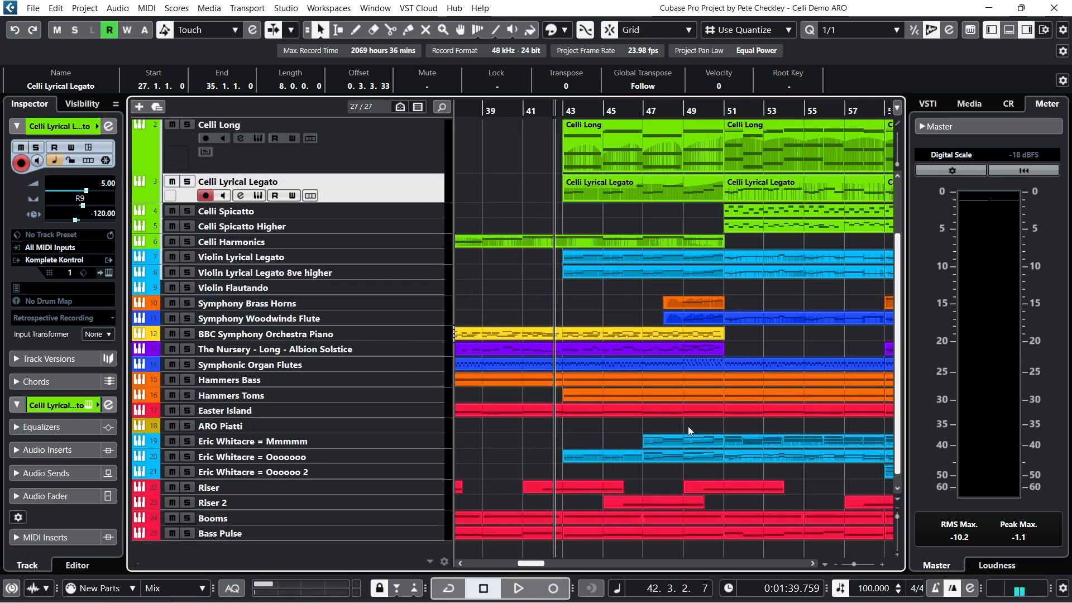
scroll(614, 388, "up", 3)
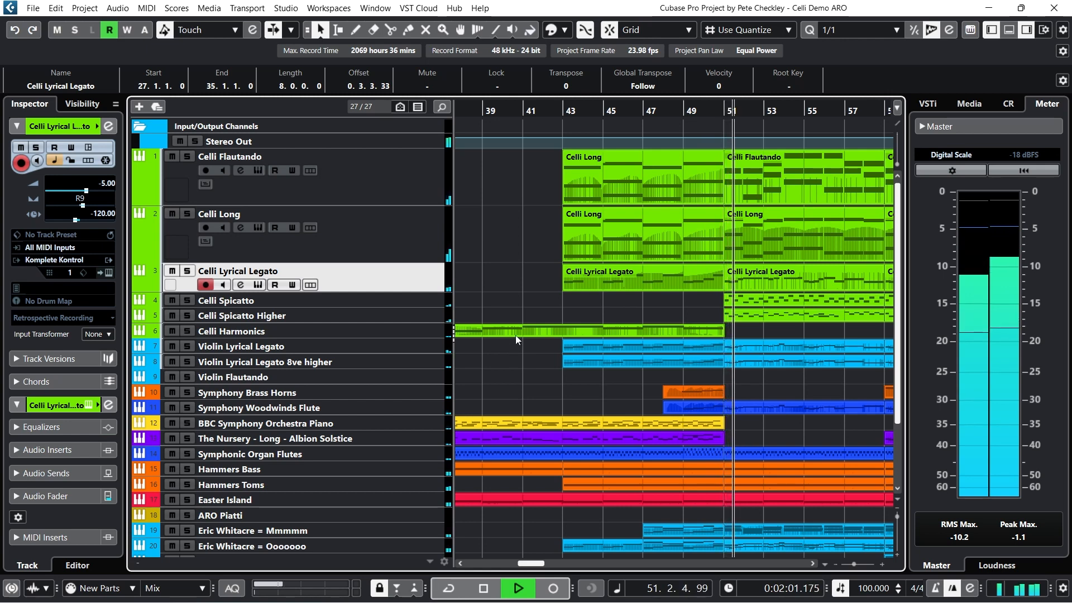
left_click(484, 588)
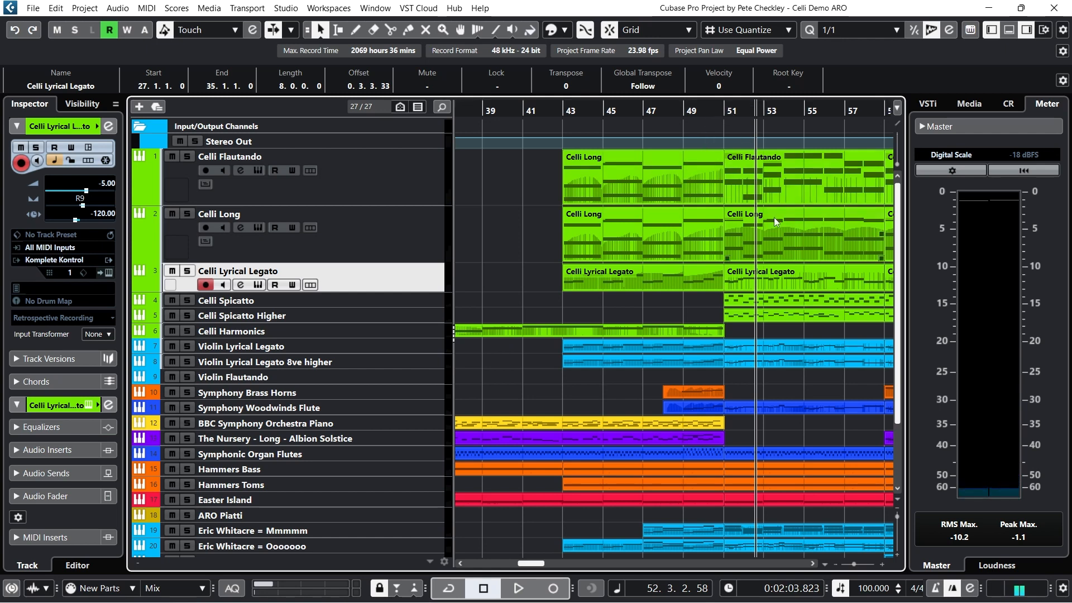
Step: Solo the Symphony Woodwinds Flute track, play it from bar 51 to bar 52, and clear the solo
left_click_drag(779, 112, 542, 111)
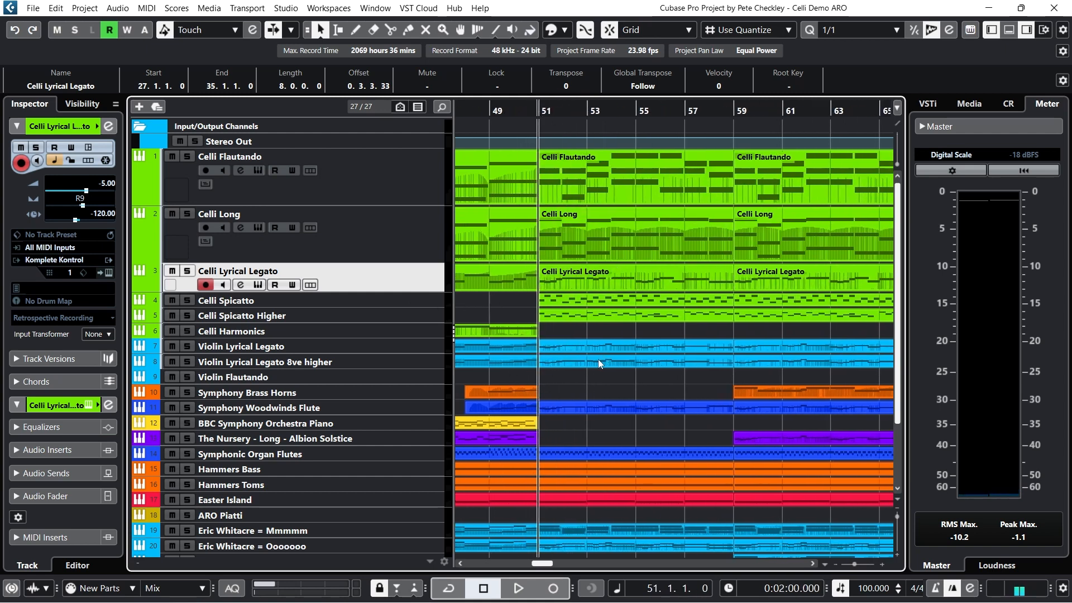
left_click(189, 409)
left_click(519, 587)
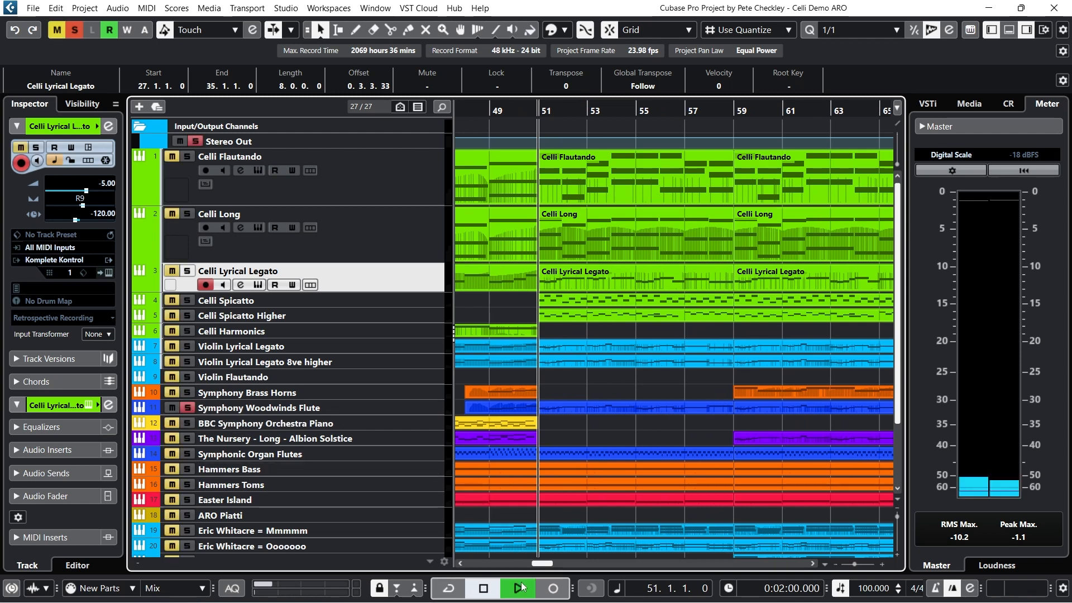
left_click(485, 587)
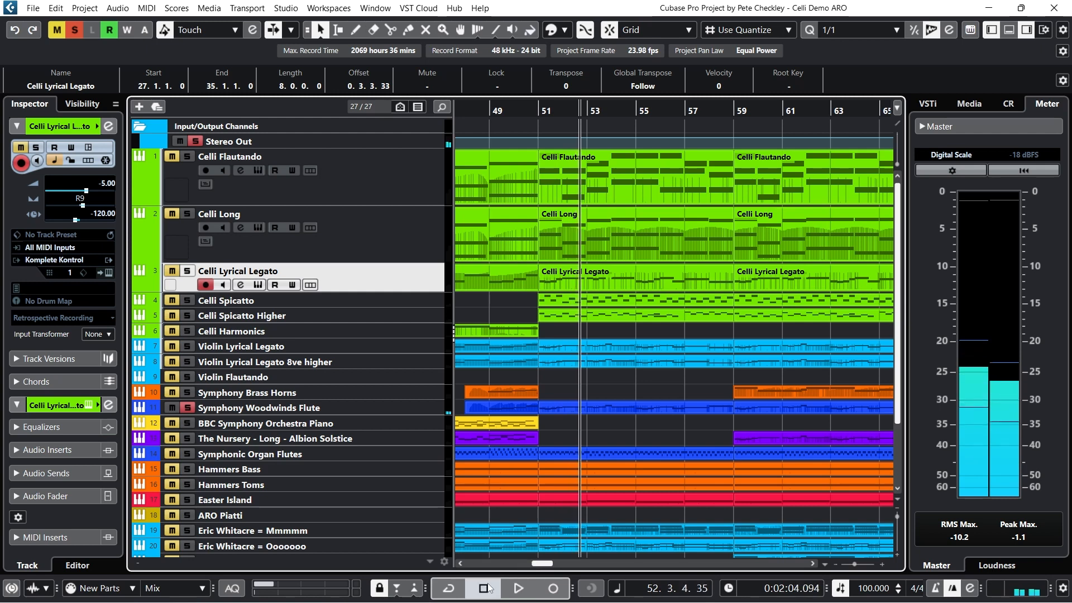
left_click(187, 407)
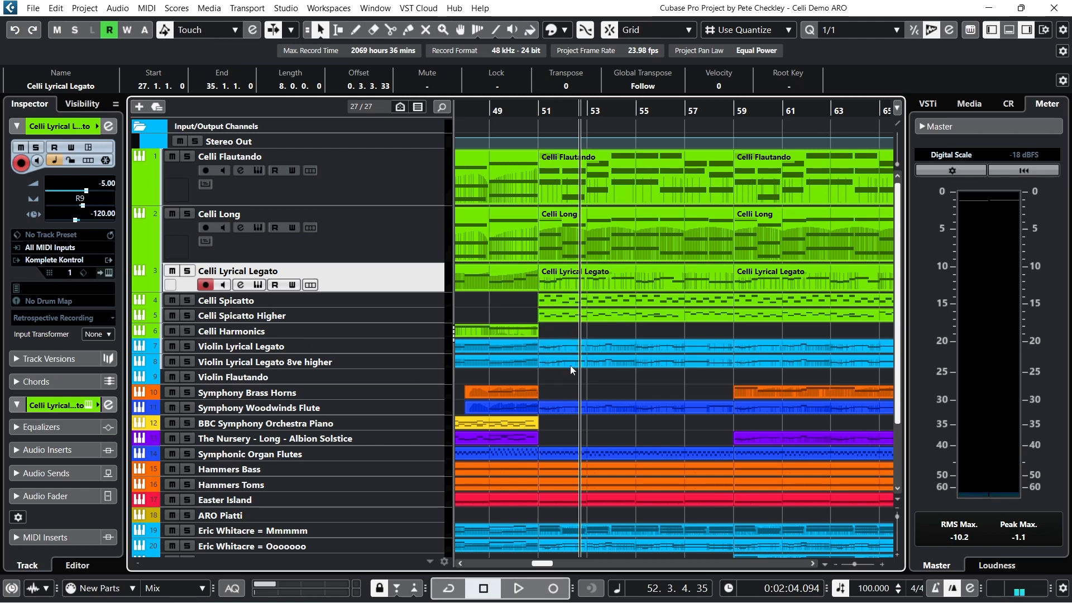
Step: Review the parts from bar 51 onward and play the full arrangement from bar 57 to bar 72
scroll(569, 366, "down", 5)
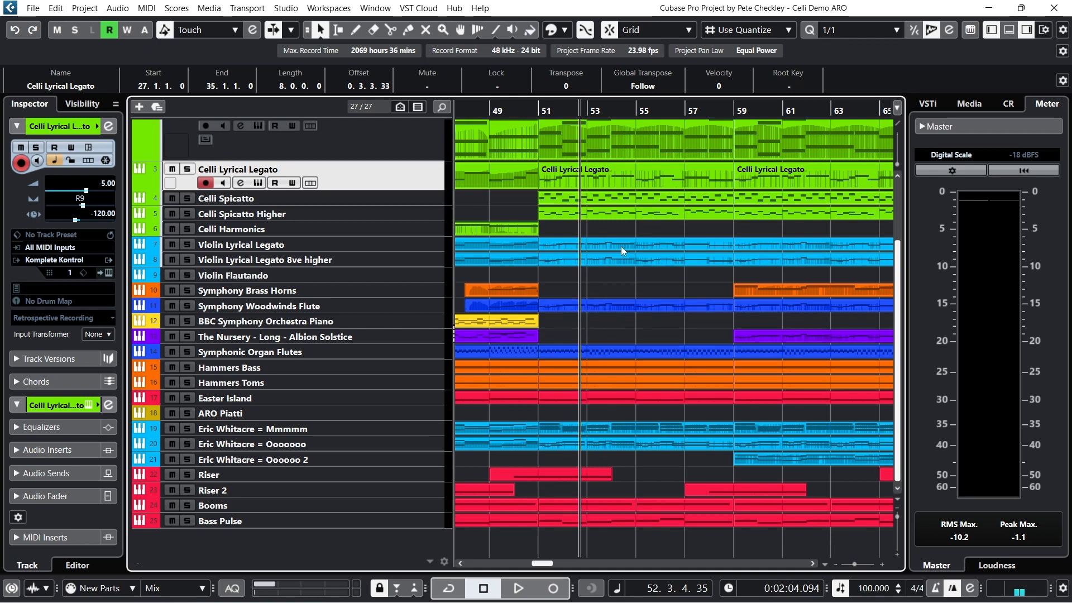
left_click(539, 112)
scroll(698, 249, "up", 3)
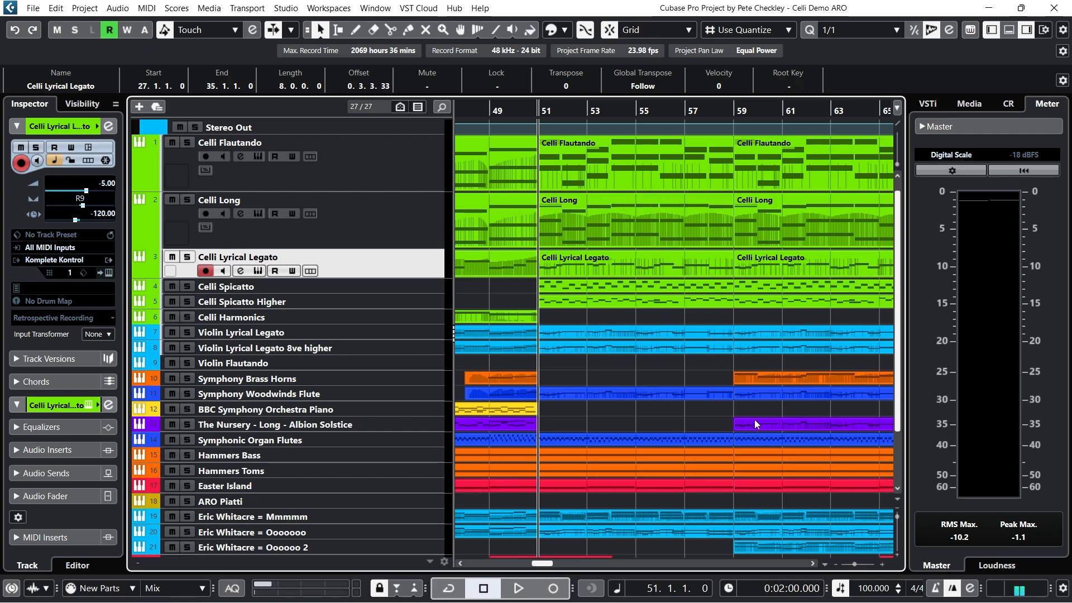
left_click(731, 114)
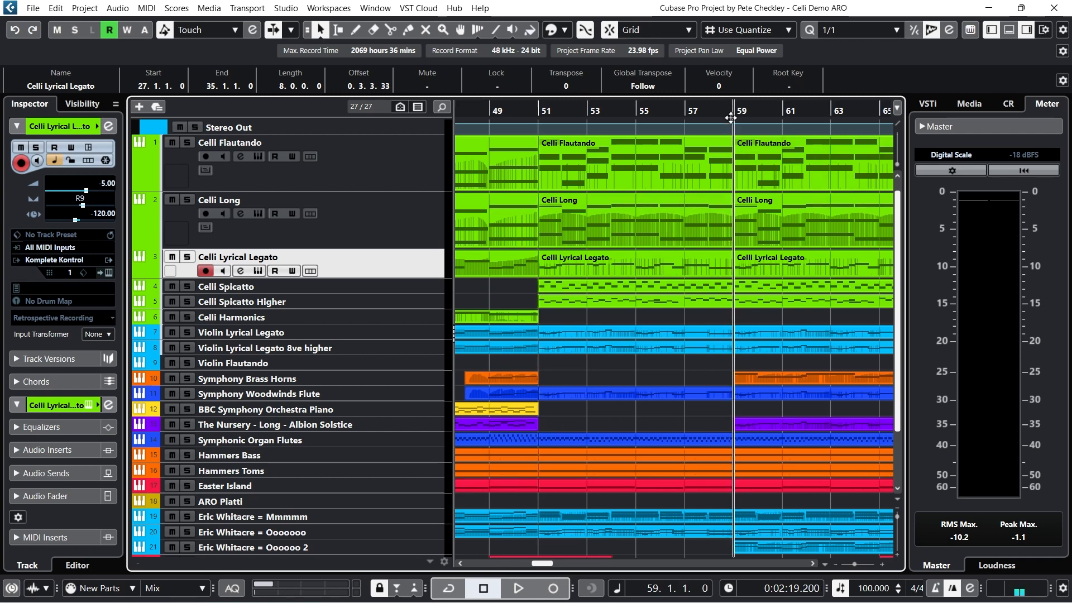
left_click(684, 113)
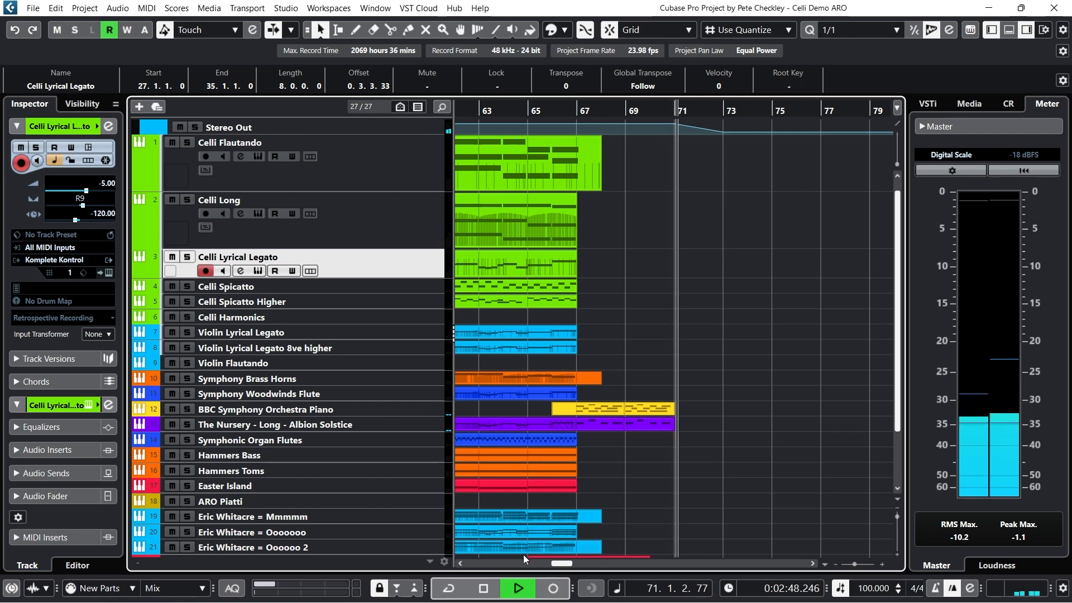
left_click(484, 587)
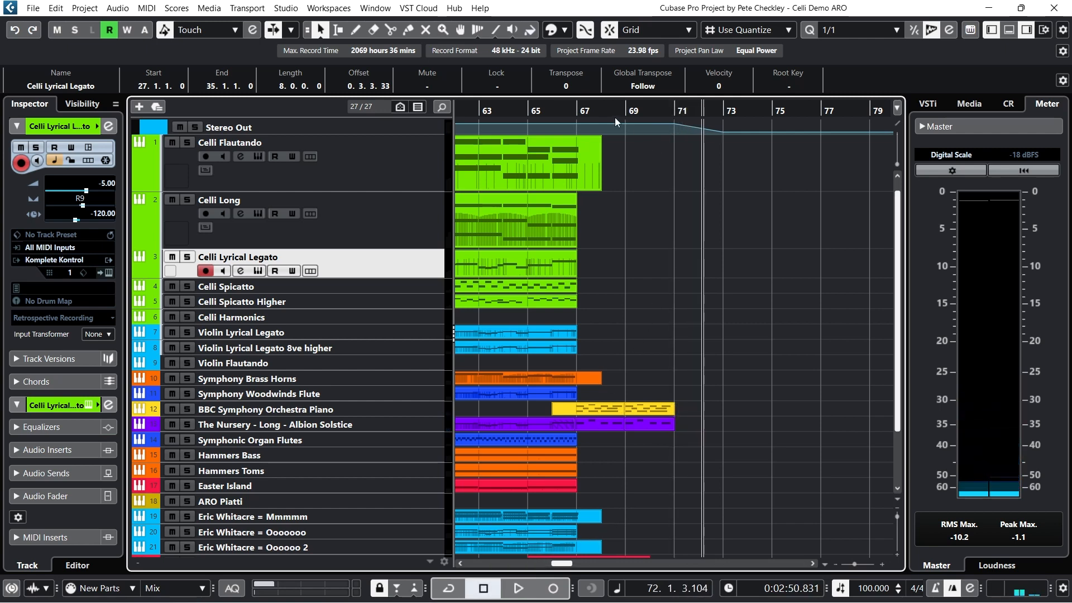
Step: Mute the Celli Flautando, Long, Lyrical Legato, Spicatto and Spicatto Higher tracks and play from just before bar 59 to the end of bar 66
left_click_drag(615, 117, 528, 114)
scroll(574, 223, "up", 1)
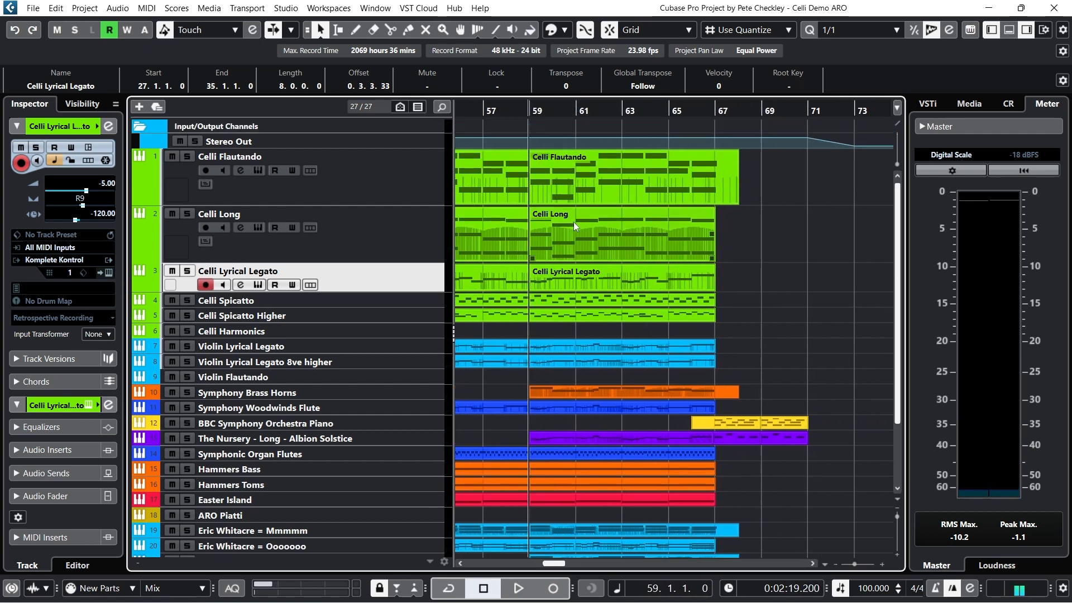
left_click(172, 157)
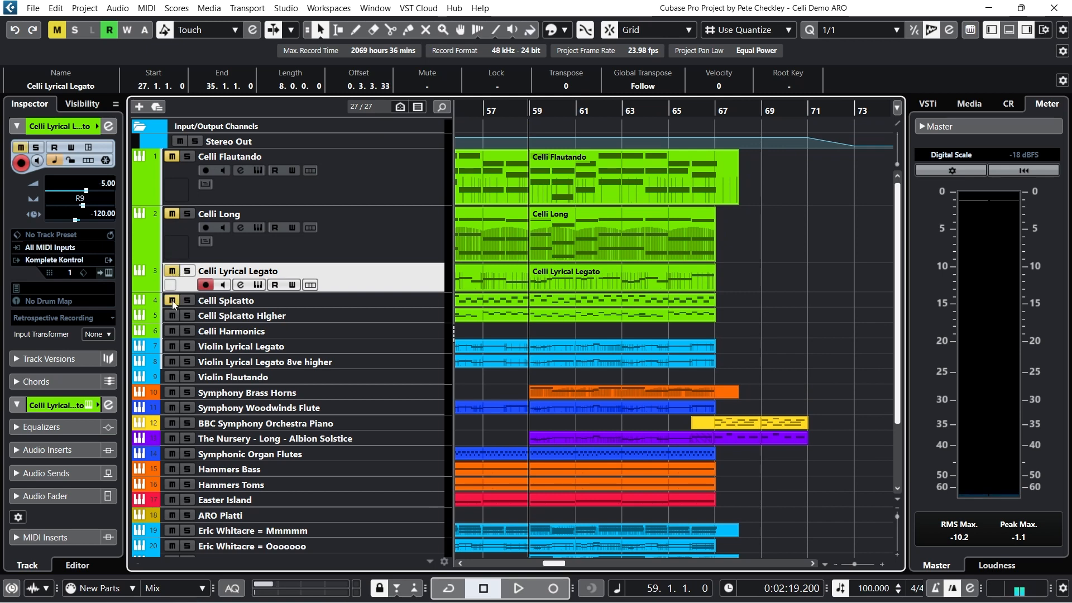
left_click(488, 111)
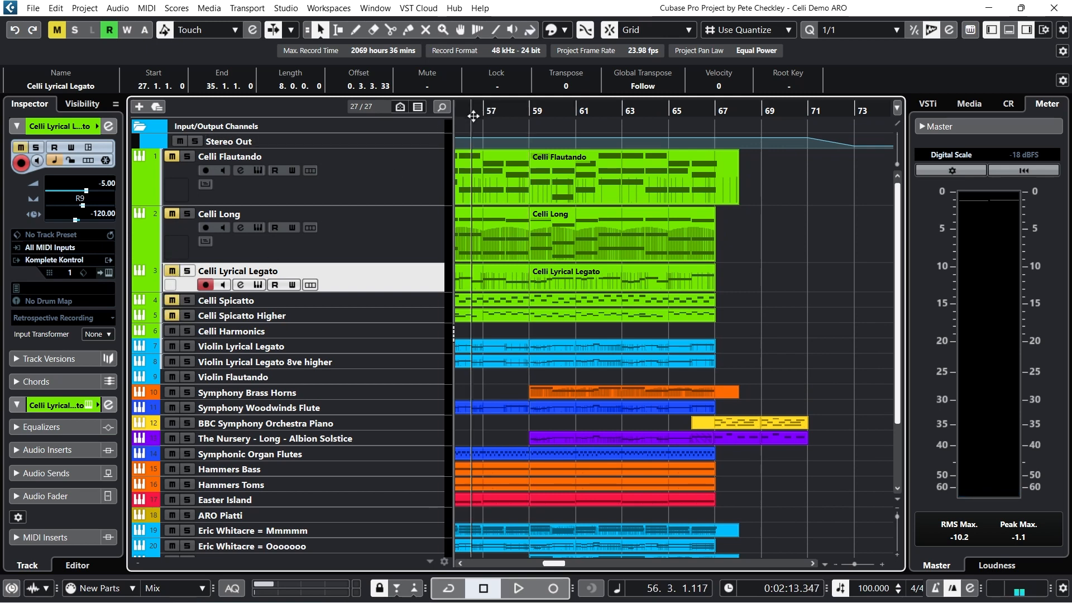
left_click(525, 112)
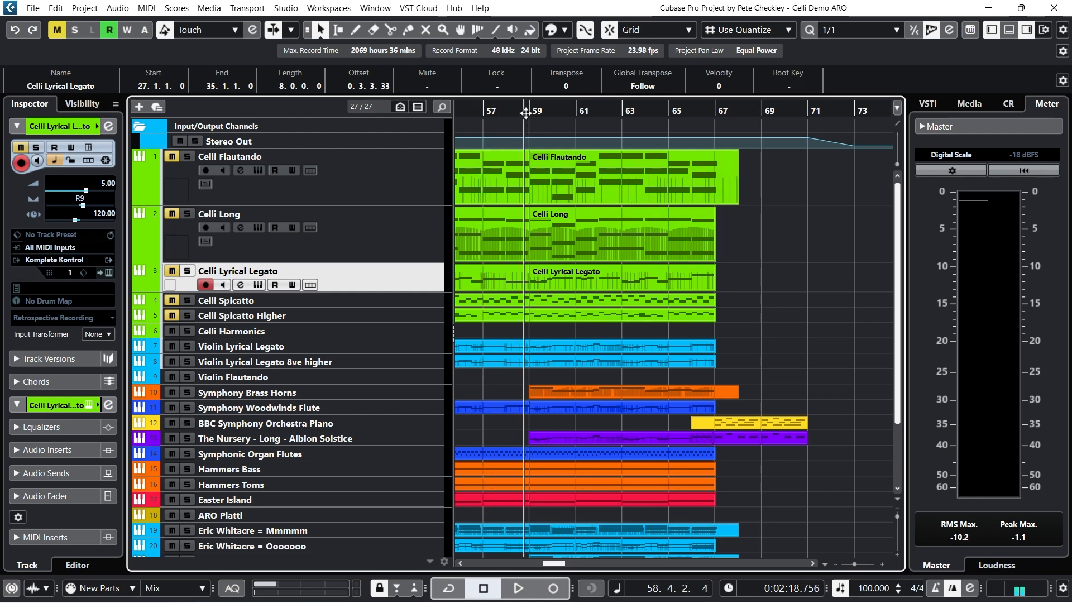
left_click(517, 591)
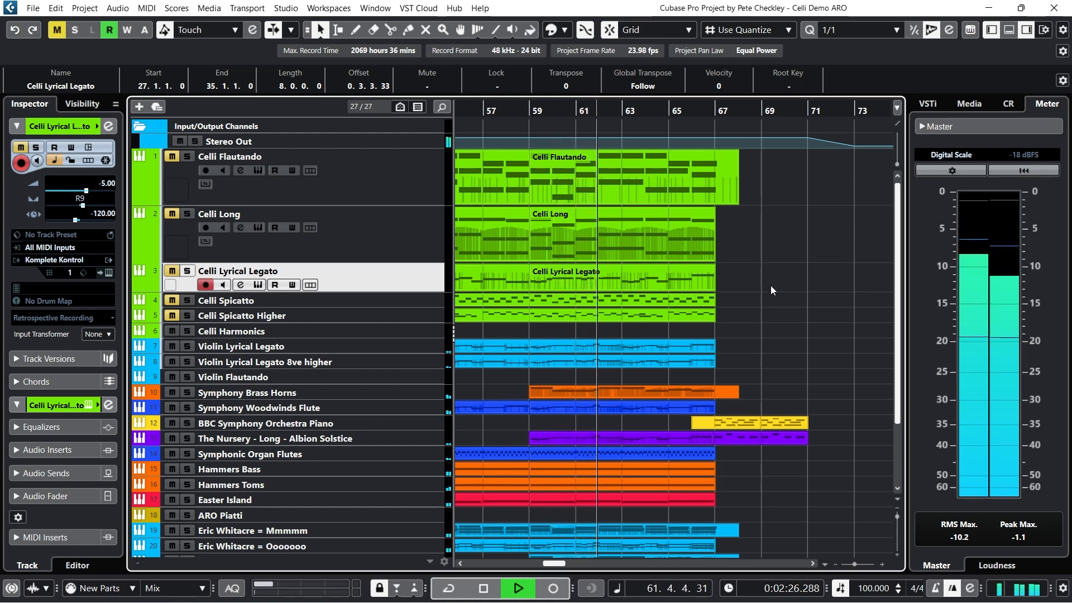
left_click(483, 589)
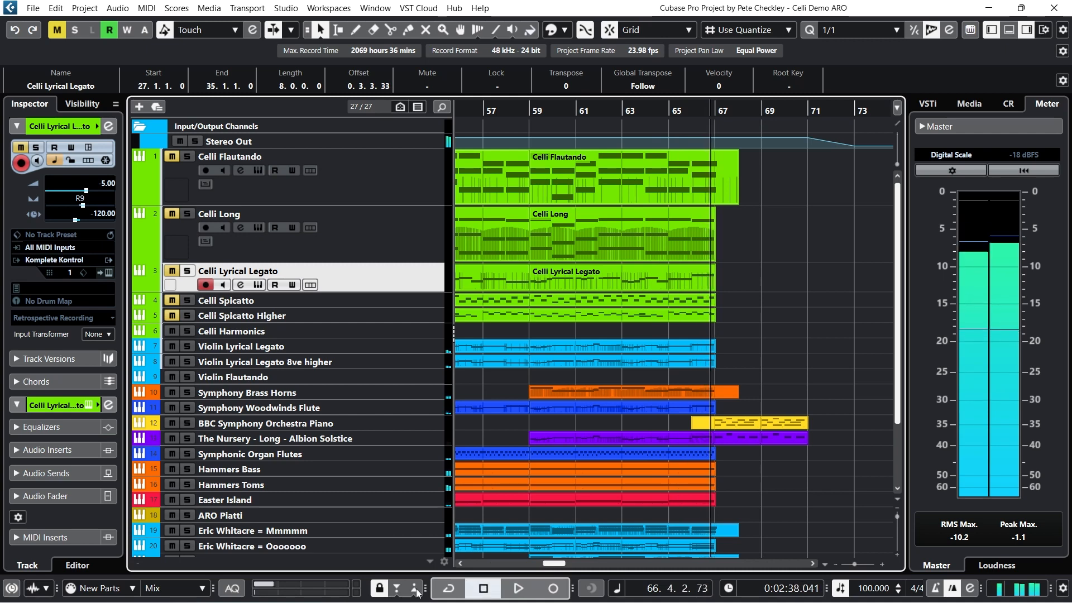
Step: Unmute the five Celli tracks and play the full arrangement from bar 59 to the end of bar 66 for comparison
left_click(174, 272)
left_click(173, 301)
left_click(172, 316)
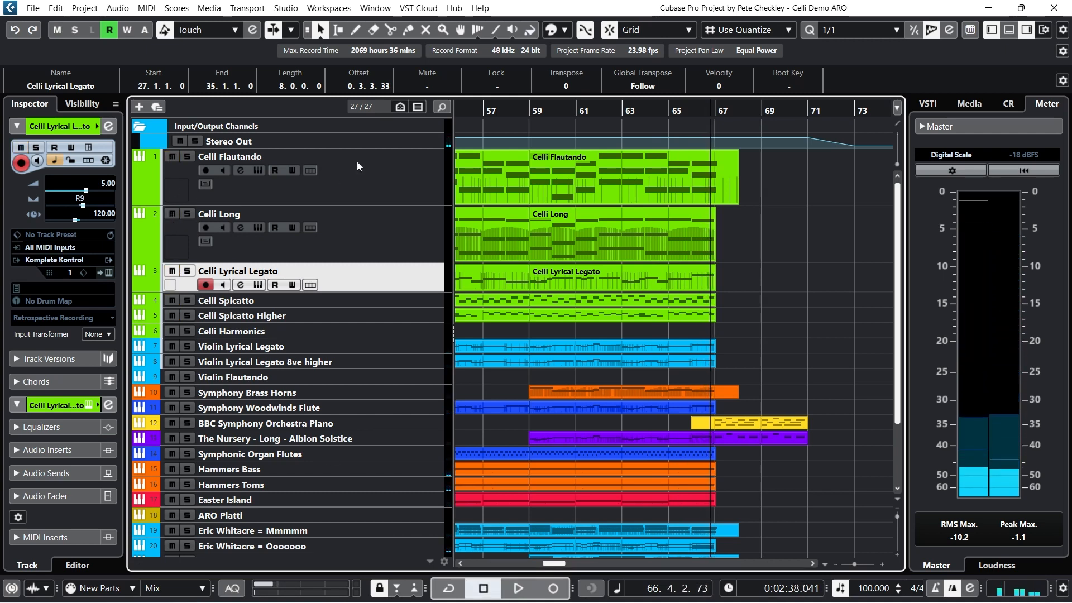
left_click(529, 114)
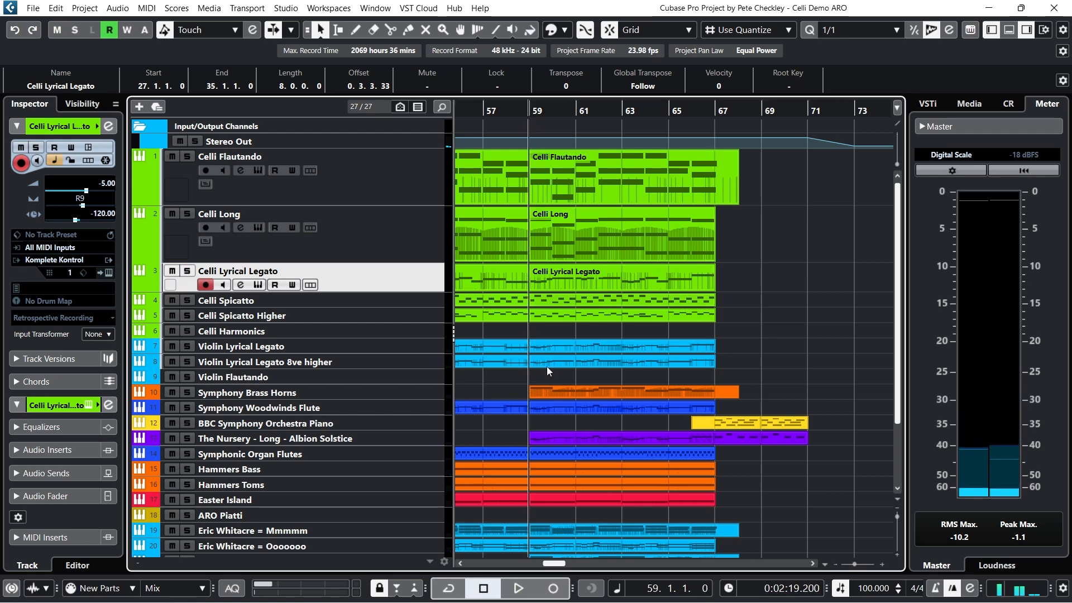
left_click(519, 587)
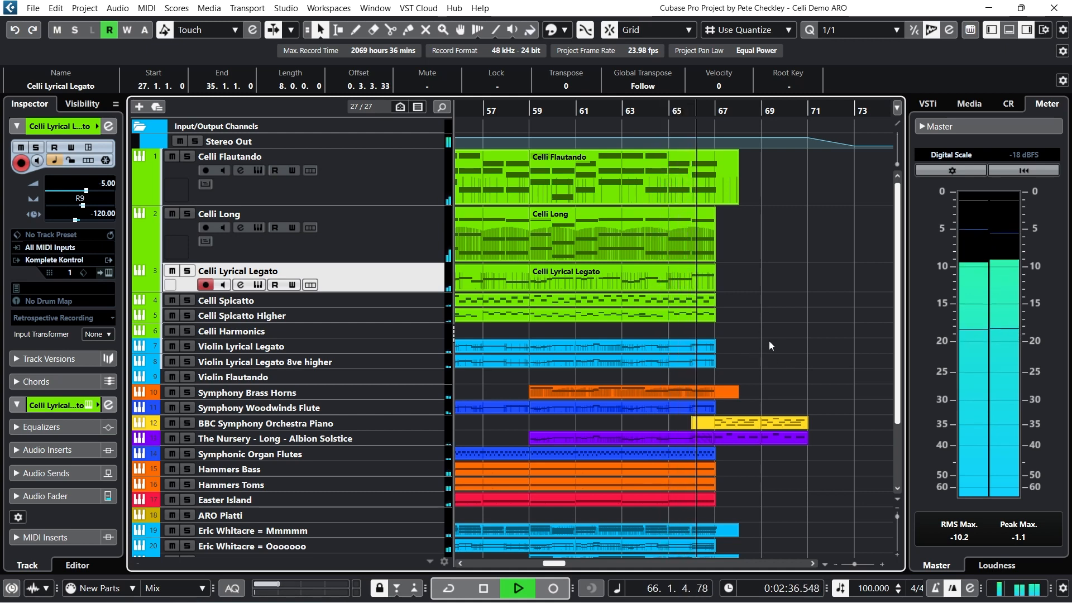
left_click(485, 587)
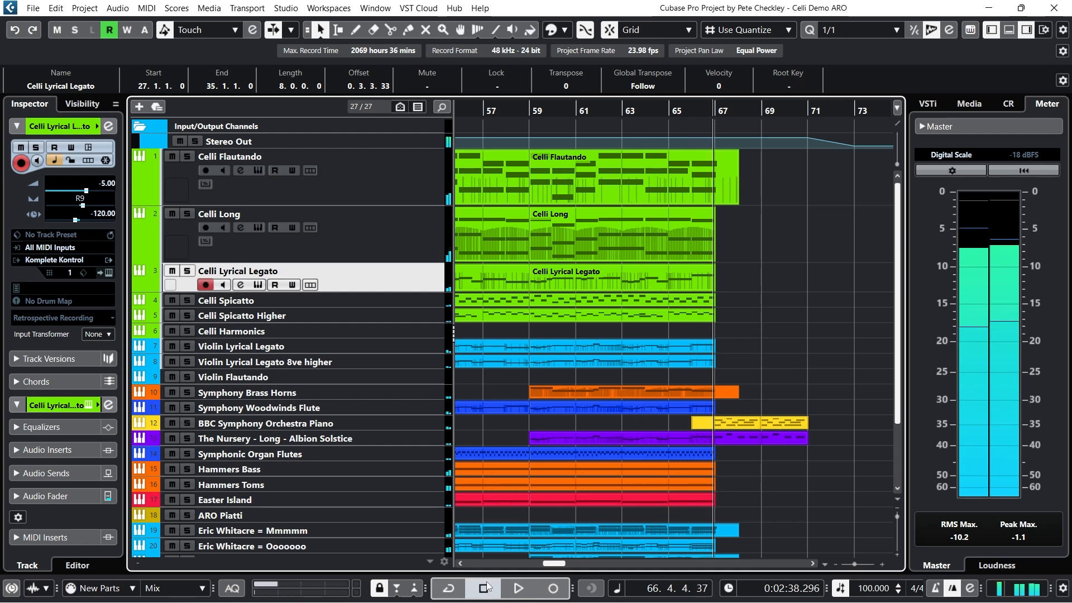